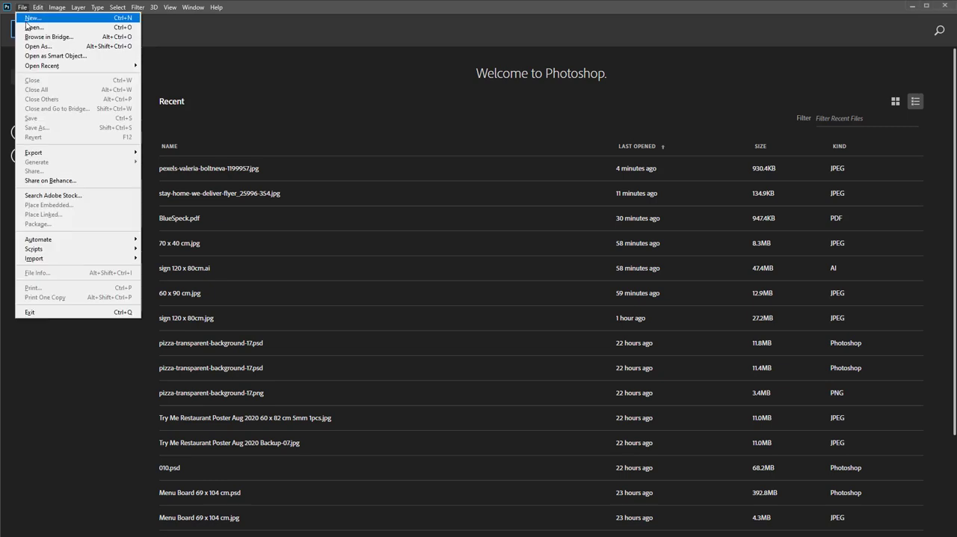
Create a new blank portrait document 21 cm wide and 29.7 cm high at 300 pixels/inch in RGB Color
click(28, 21)
text(21)
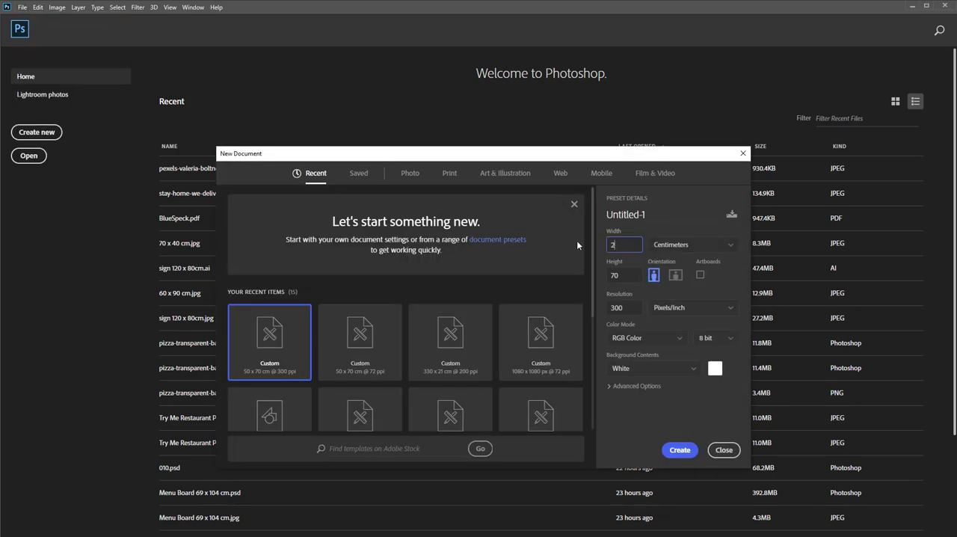
key(Tab)
text(29.7)
key(Tab)
click(678, 450)
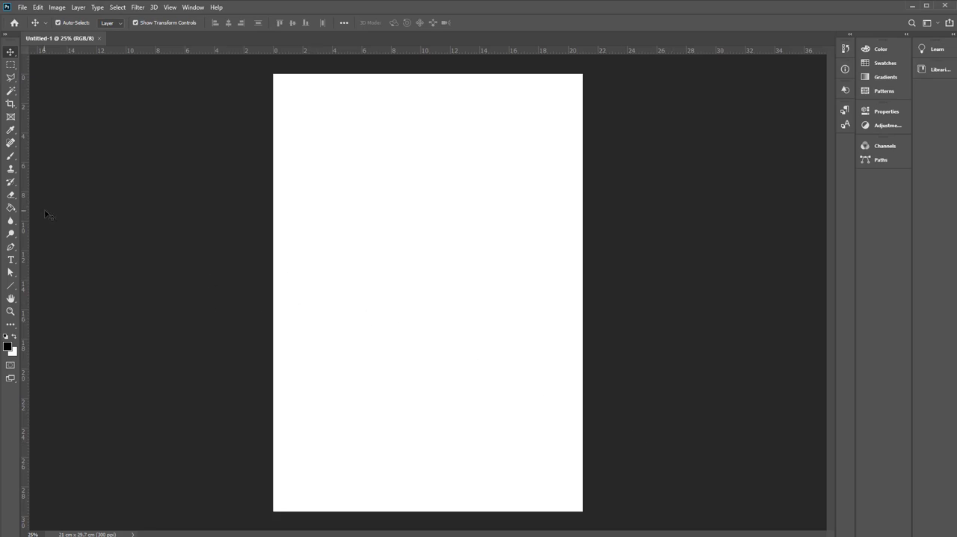
Embed the brown wood plank image at the top of the page and duplicate it straight down below the original
click(23, 6)
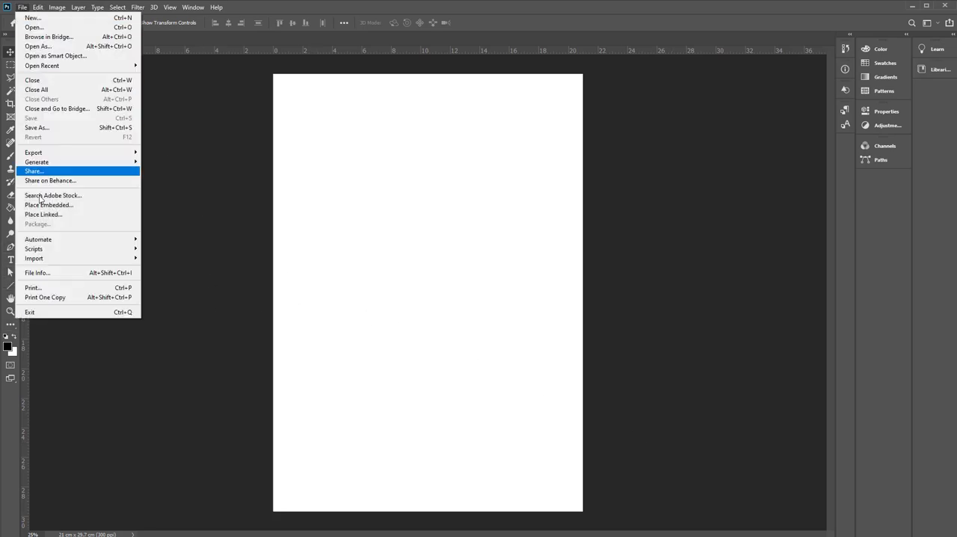
click(82, 212)
click(315, 288)
click(637, 433)
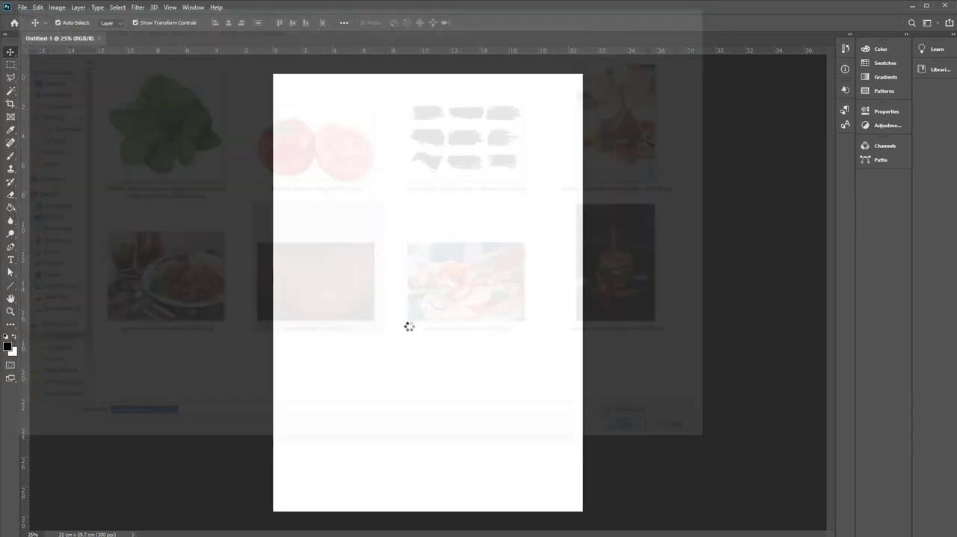
drag(370, 241, 348, 286)
key(Return)
drag(364, 146, 364, 335)
Try flipping the lower wood image copy vertically, and flip it back to its original orientation
key(ctrl+t)
right_click(420, 269)
click(441, 434)
mouse_move(447, 287)
mouse_down()
mouse_move(446, 353)
mouse_move(446, 287)
mouse_up()
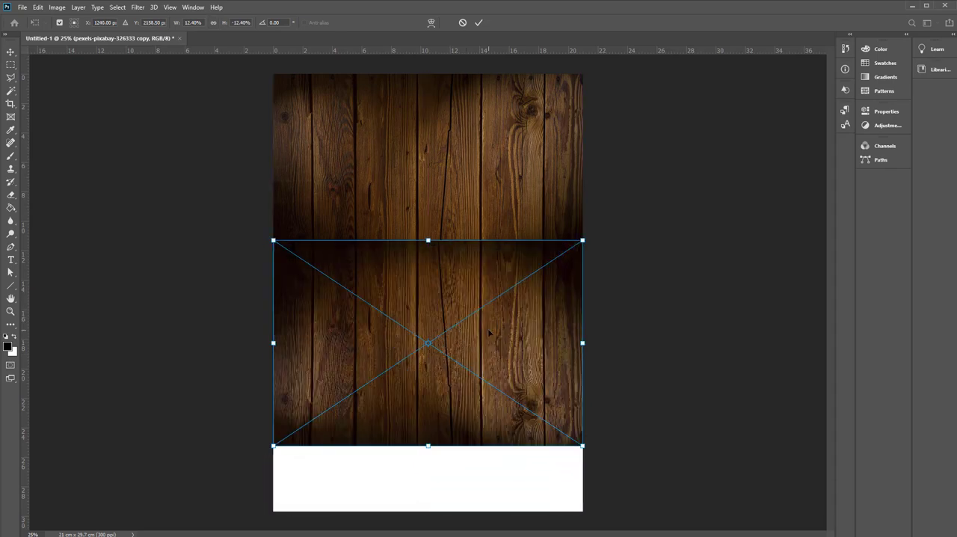
right_click(490, 332)
click(507, 490)
key(Return)
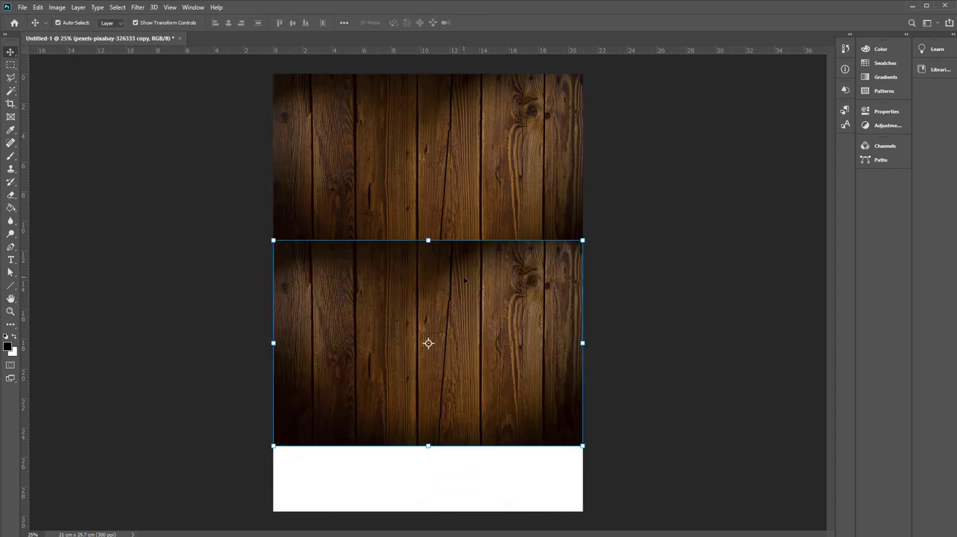
Reposition the wood image copy vertically so its top edge overlaps the lower part of the original
drag(465, 281, 465, 316)
key(ctrl+t)
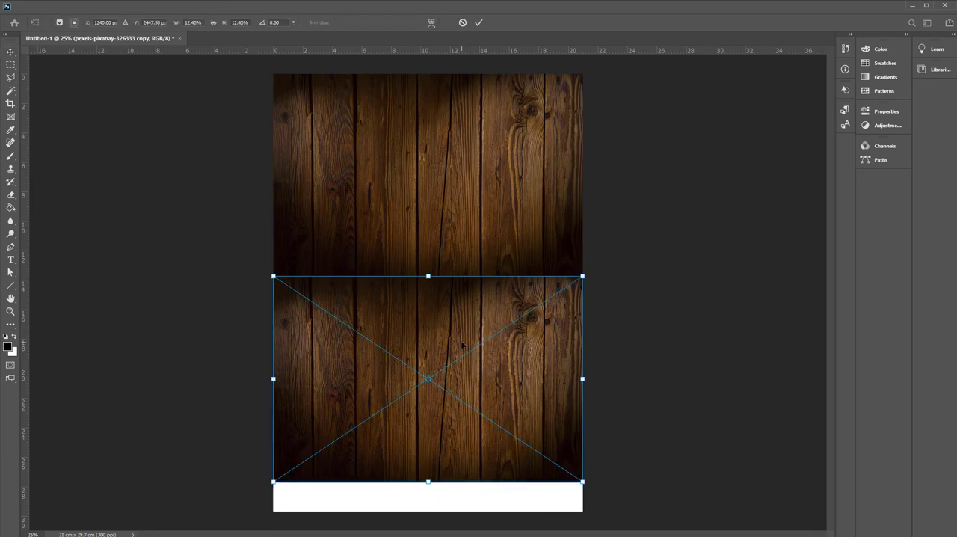
right_click(461, 342)
click(382, 431)
drag(427, 383, 427, 334)
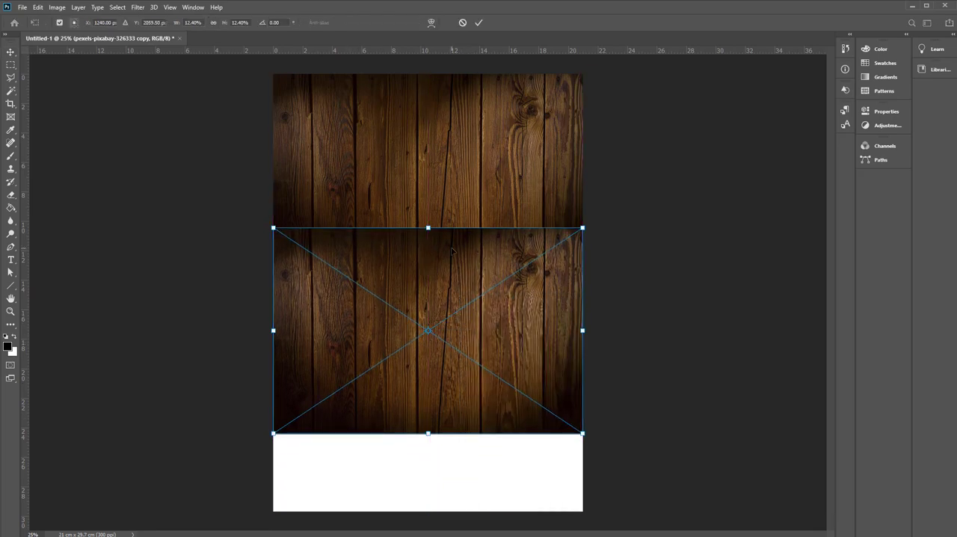
key(Return)
Select both wood layers and stretch them together to the bottom edge of the page, about 29.97 cm high
key(ctrl+alt+a)
drag(429, 434, 429, 511)
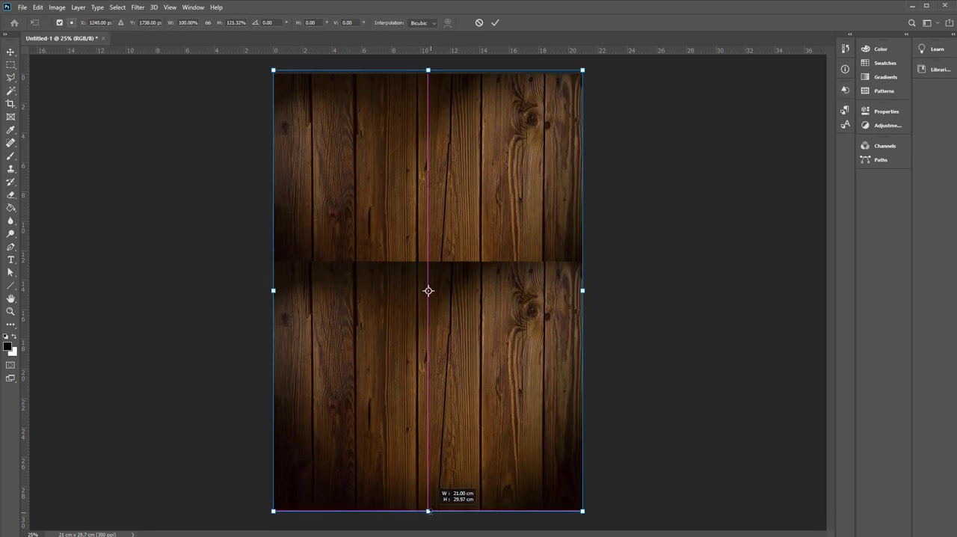
key(Return)
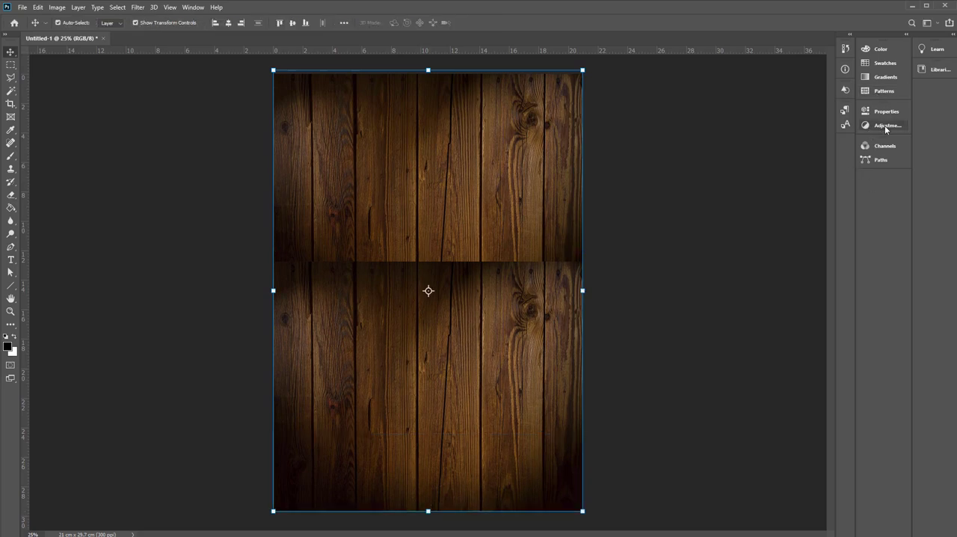
Show the layer list and add a layer mask to the lower wood image copy
key(F7)
click(878, 147)
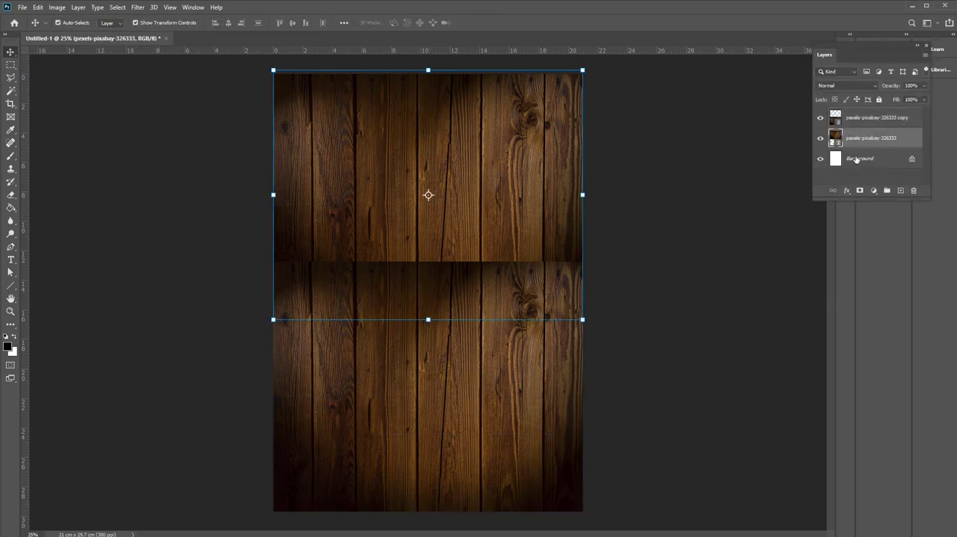
click(863, 116)
click(860, 191)
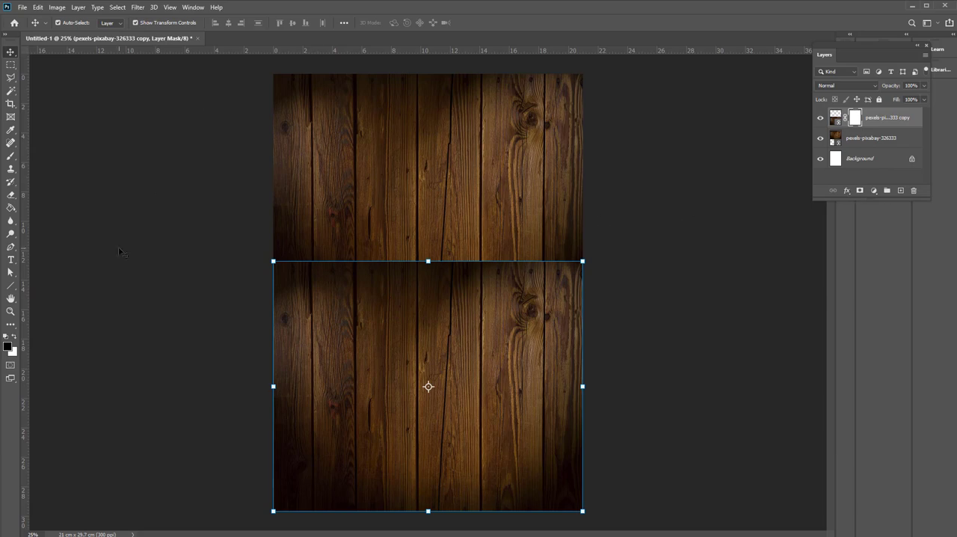
Blend the seam between the two wood images with a short vertical black-to-white linear gradient on the layer mask
key(g)
right_click(12, 209)
click(44, 210)
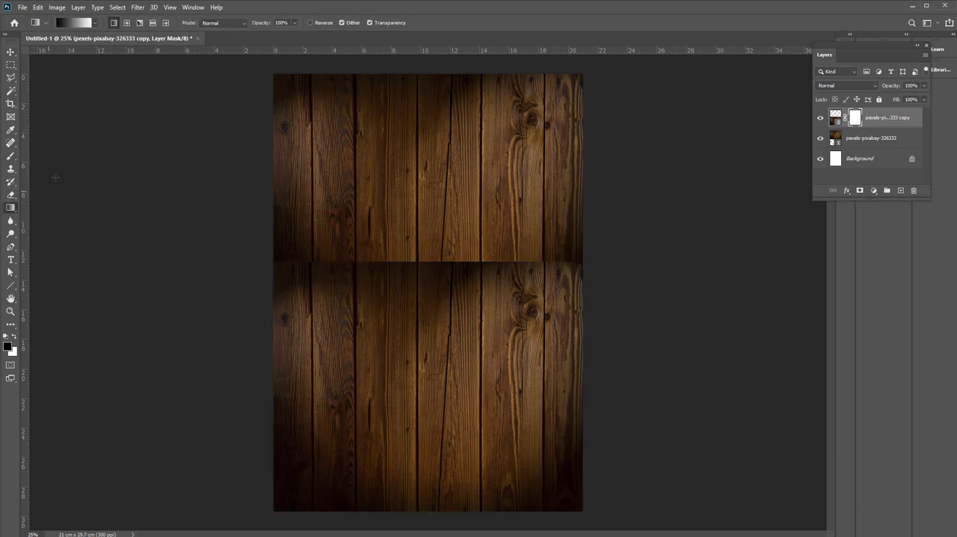
drag(427, 330, 427, 330)
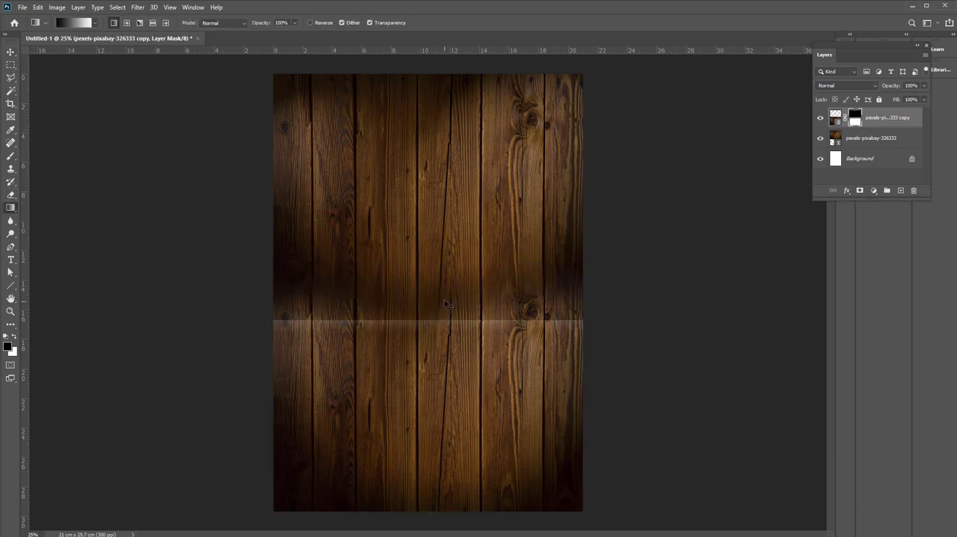
key(ctrl+z)
drag(433, 264, 435, 278)
Select both wood image layers and combine them into one group
key(v)
shift+click(442, 169)
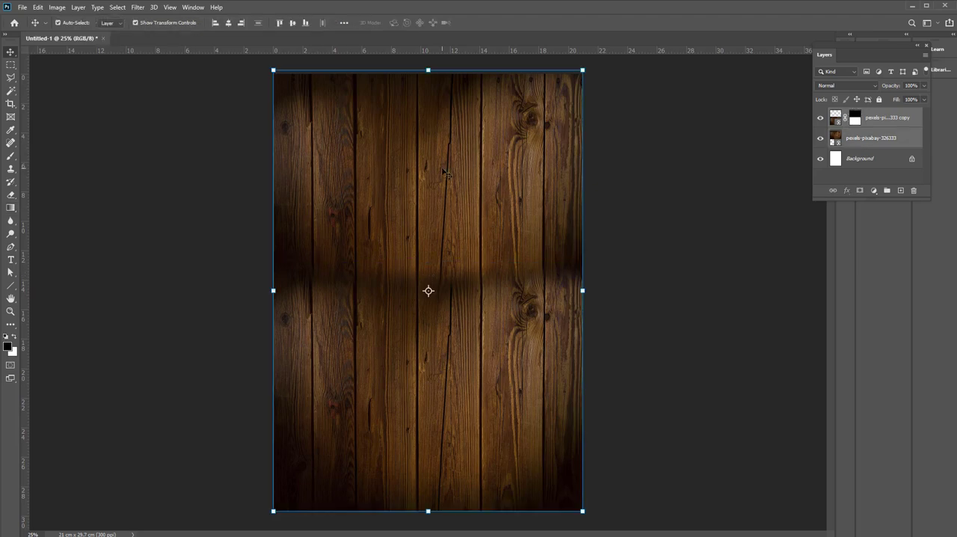
key(ctrl+g)
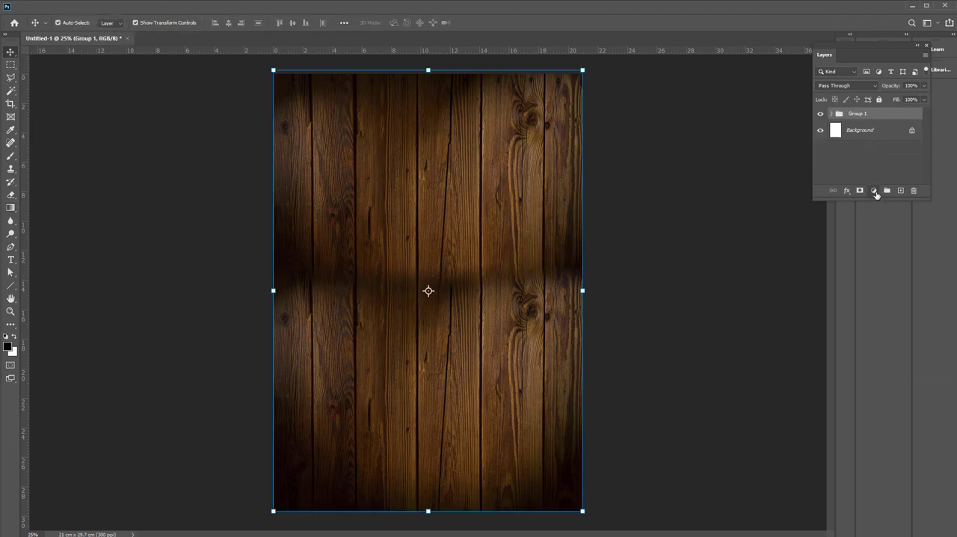
Add a black-to-transparent Gradient fill layer over the wood group so the page darkens toward the bottom
click(873, 190)
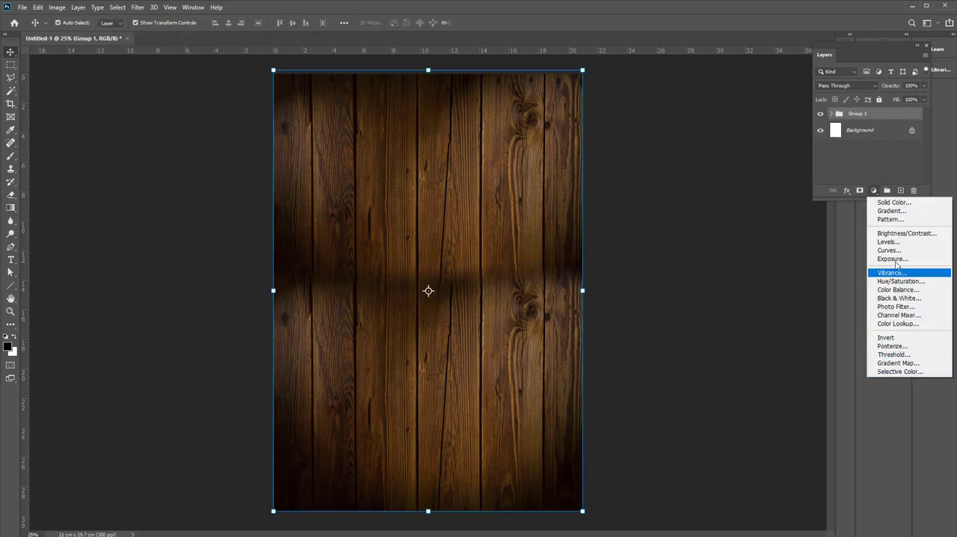
click(891, 211)
click(466, 158)
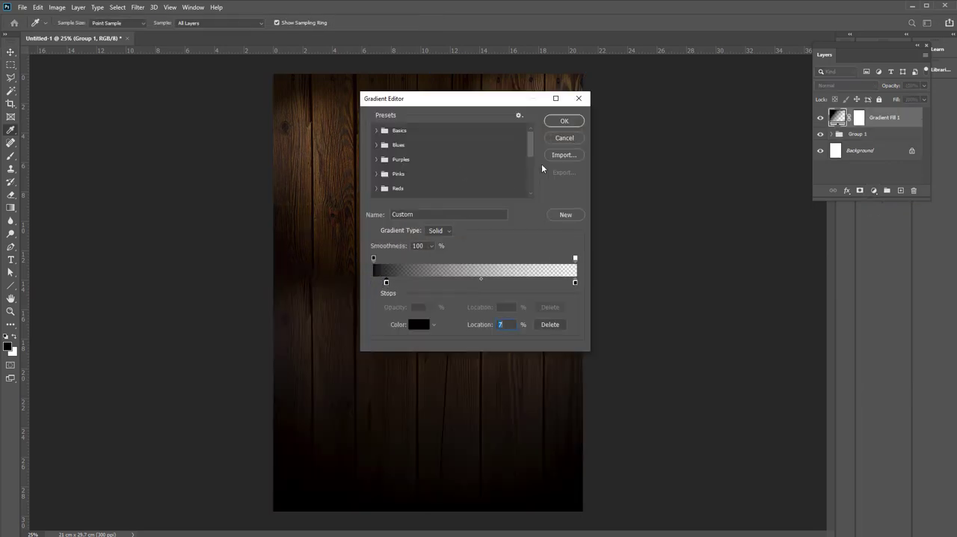
click(565, 121)
click(534, 157)
Add a Curves adjustment layer directly above the wood group and pull the curve down to darken the planks
click(860, 134)
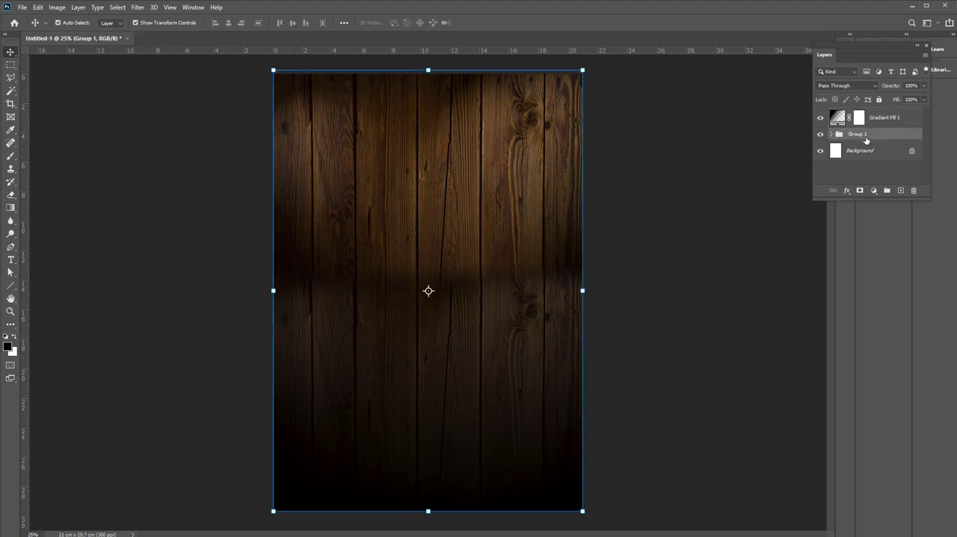
click(874, 191)
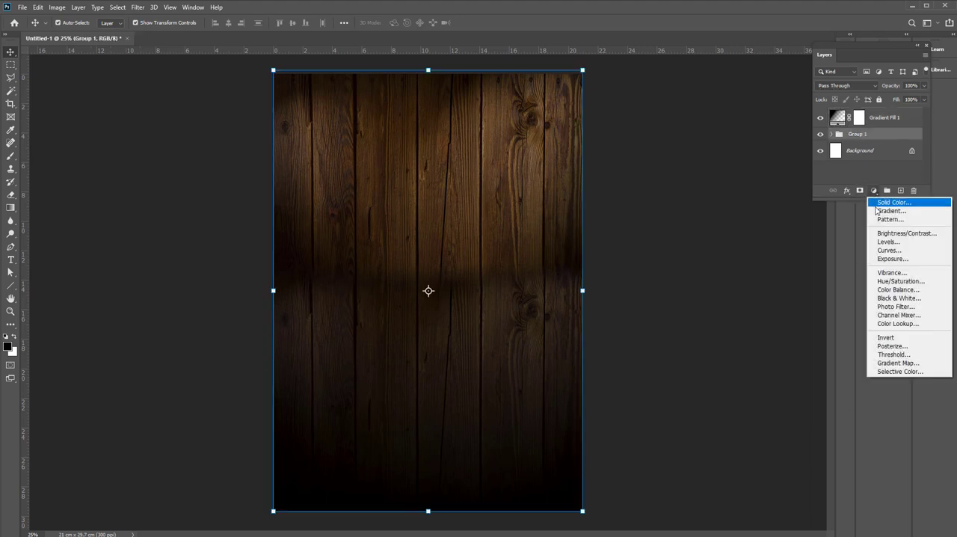
click(878, 252)
drag(799, 203, 798, 221)
click(838, 108)
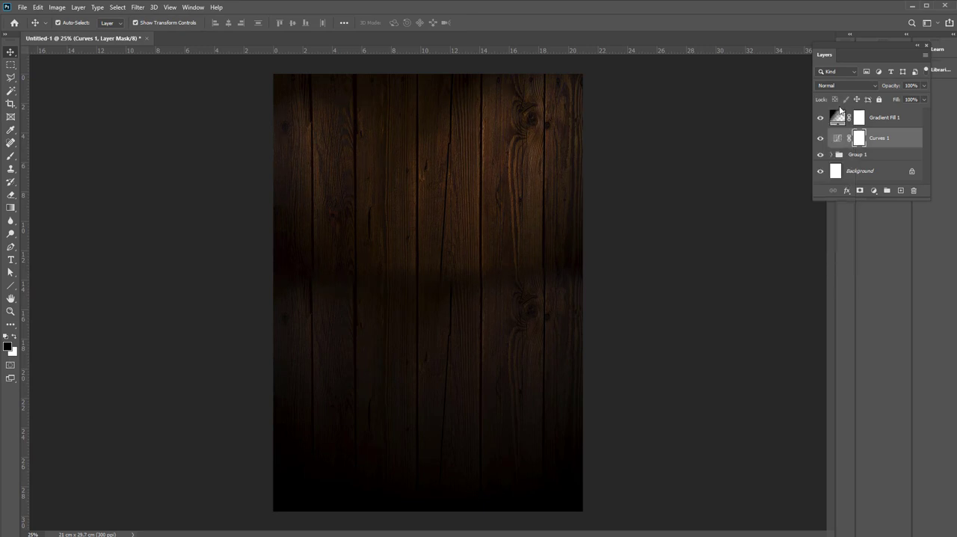
Enlarge the layer list and add a Photo Filter adjustment layer above the Curves layer
drag(906, 196, 910, 356)
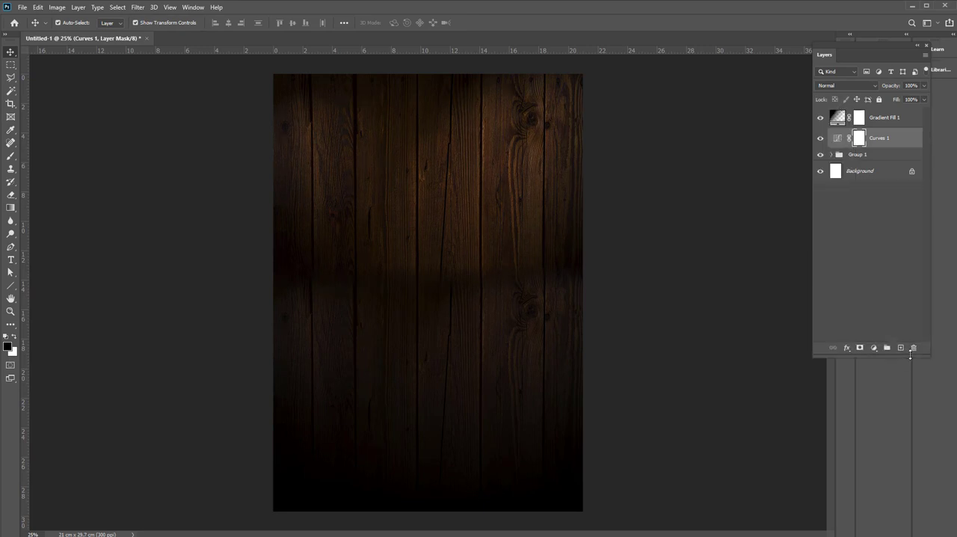
click(874, 348)
click(882, 464)
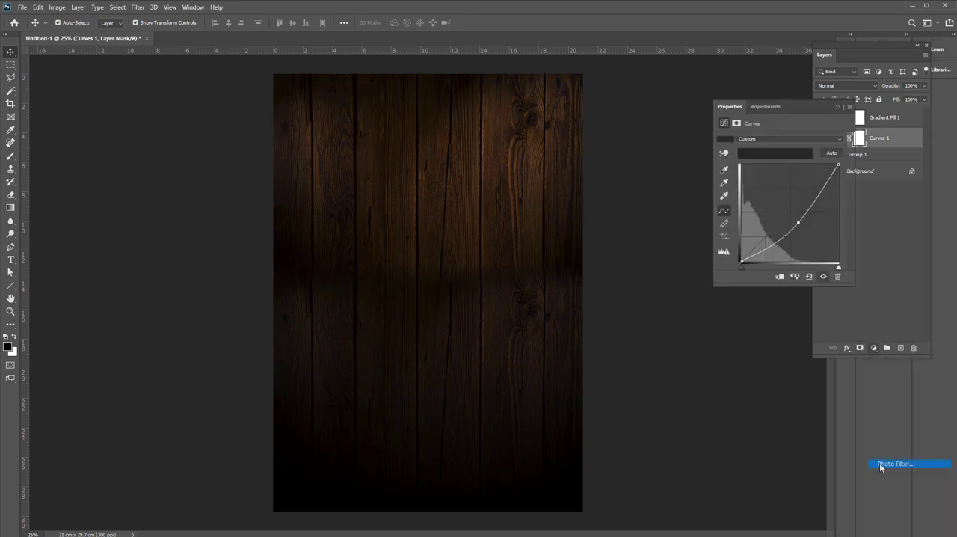
Give the photo filter a near-black custom colour and raise its density to 53%
click(754, 154)
drag(486, 450, 410, 517)
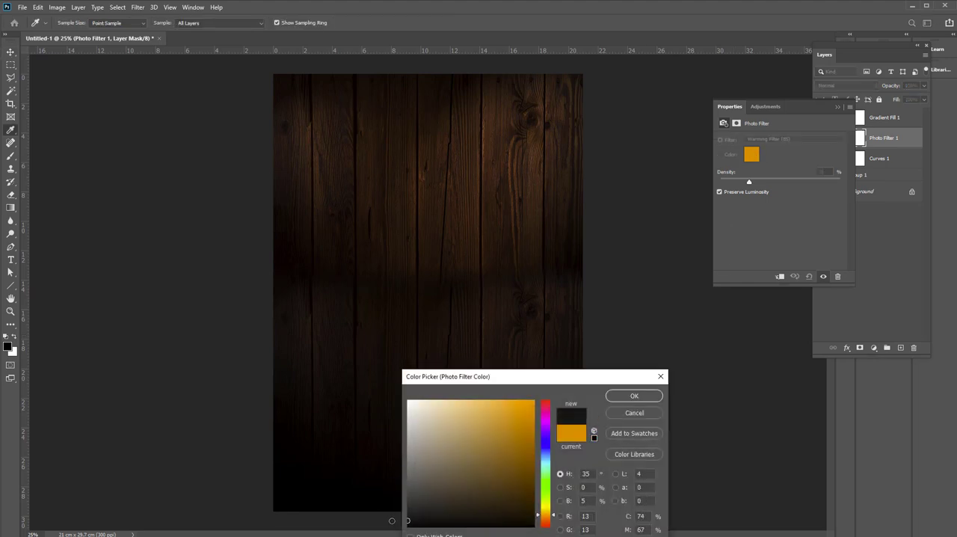
click(638, 395)
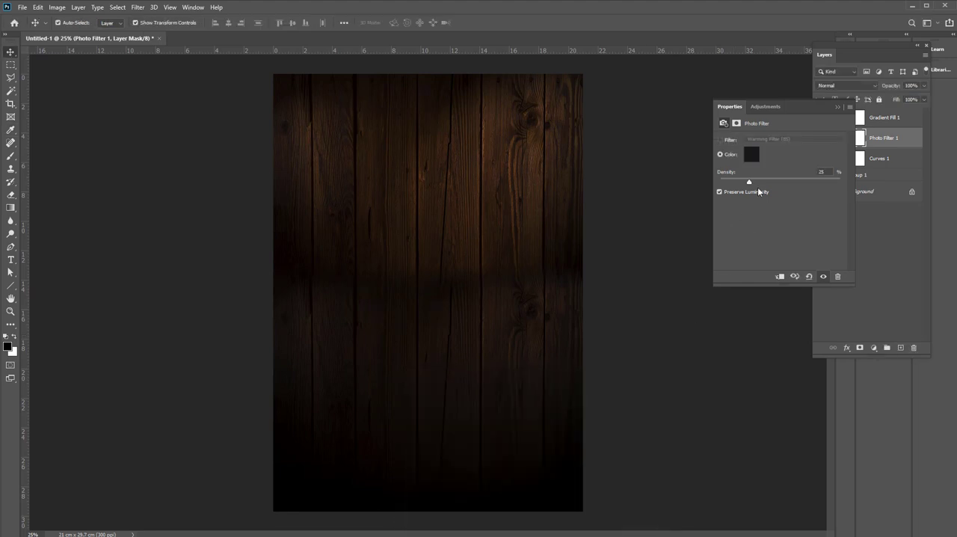
Change the photo filter to Cooling Filter (82) and increase its density for a cold, dark wood tone
click(764, 141)
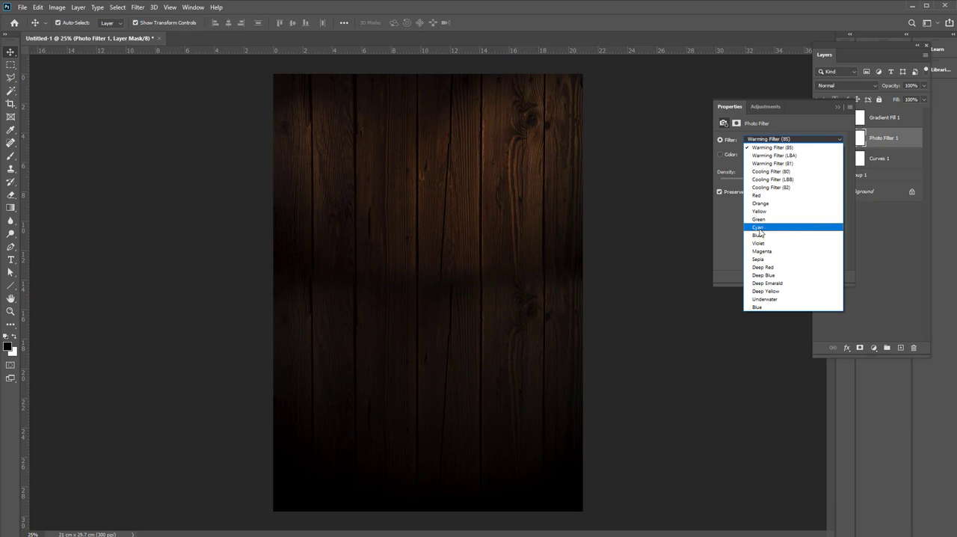
click(774, 187)
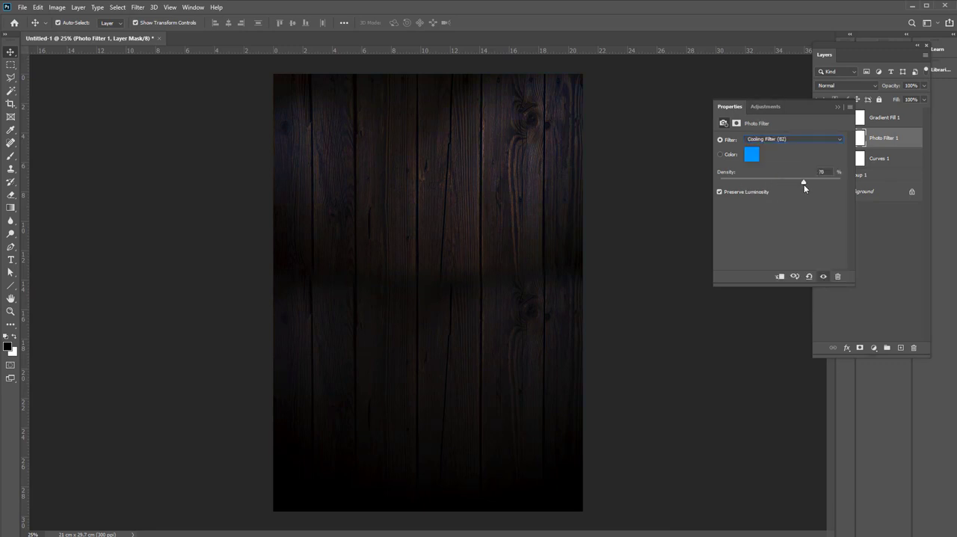
click(649, 191)
Group the gradient fill, photo filter, curves and wood group layers under the name BG
click(872, 121)
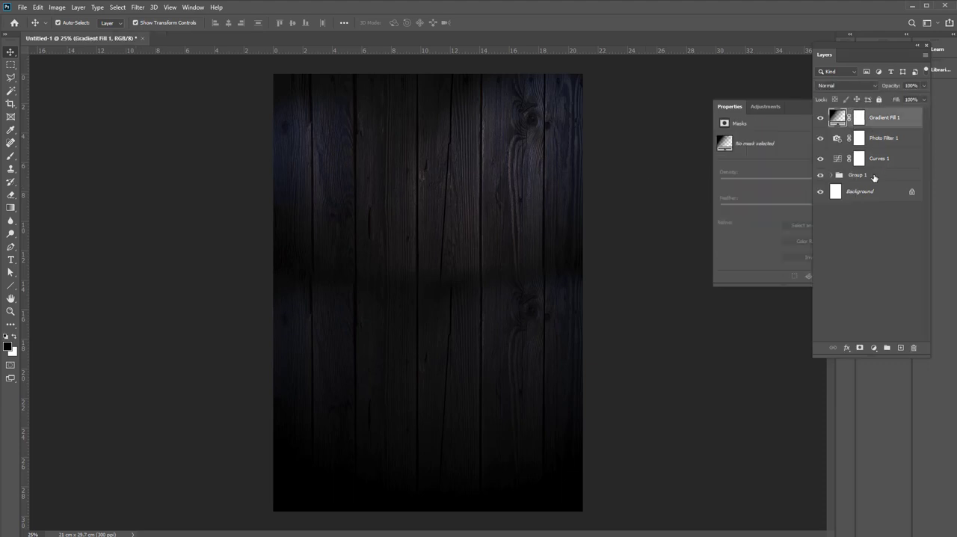
shift+click(874, 176)
right_click(875, 133)
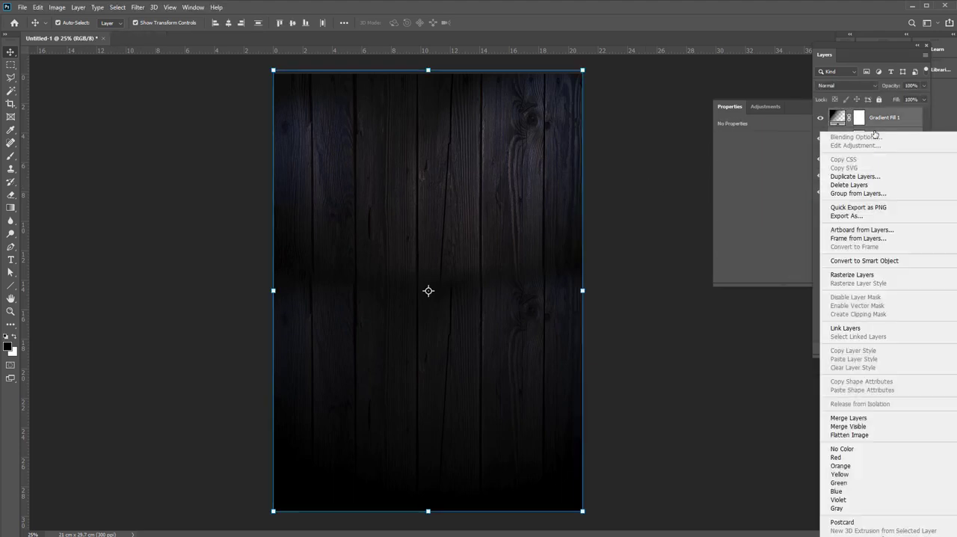
click(851, 194)
text(BG)
key(Return)
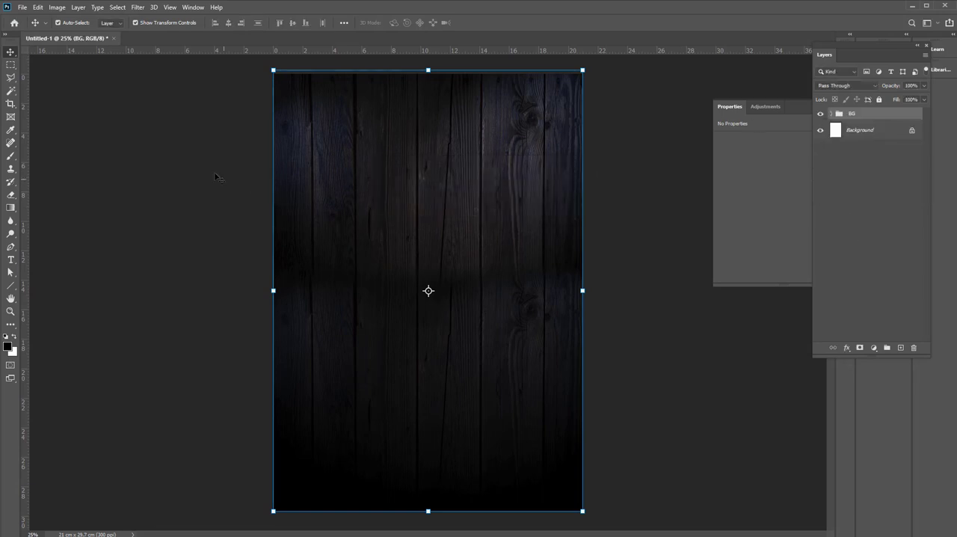
Lock the BG group completely so the background cannot be moved or edited
click(874, 349)
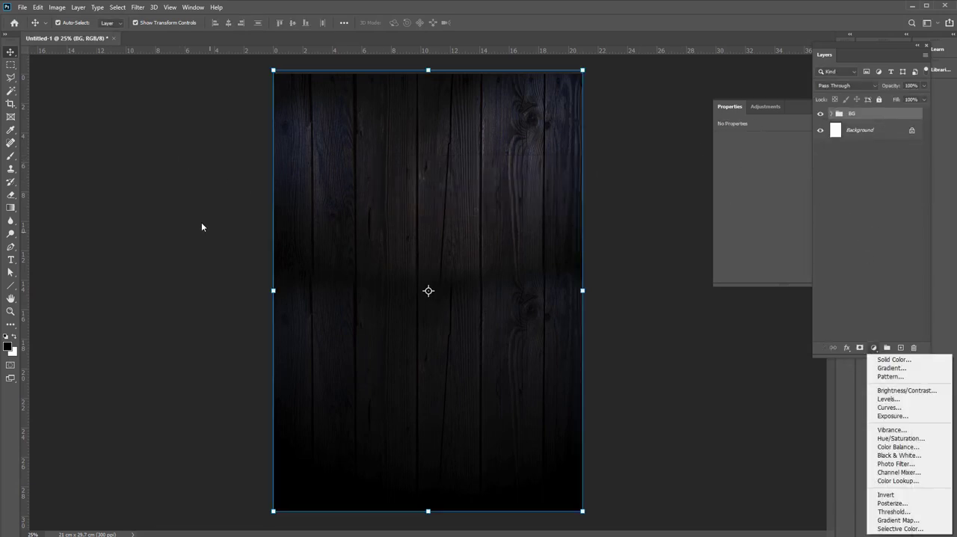
click(891, 112)
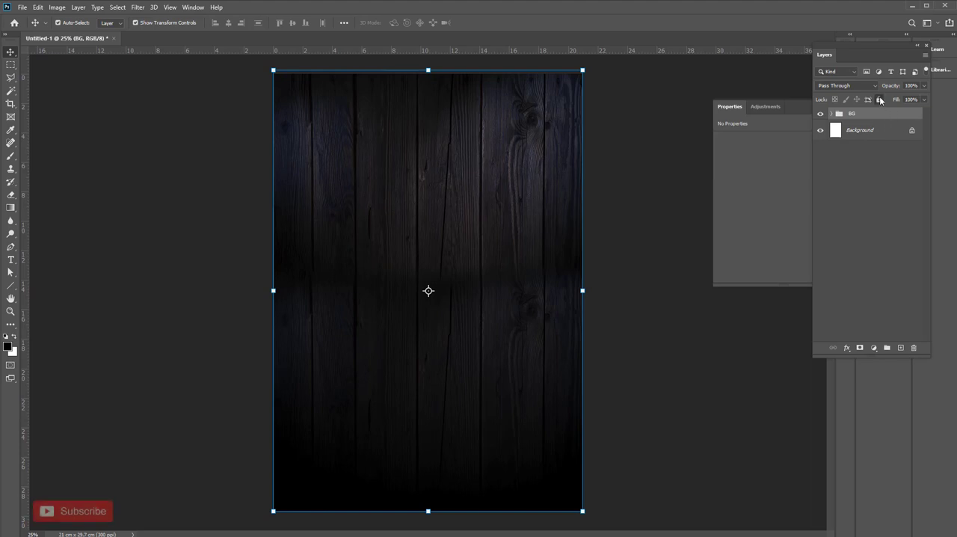
click(880, 100)
click(459, 195)
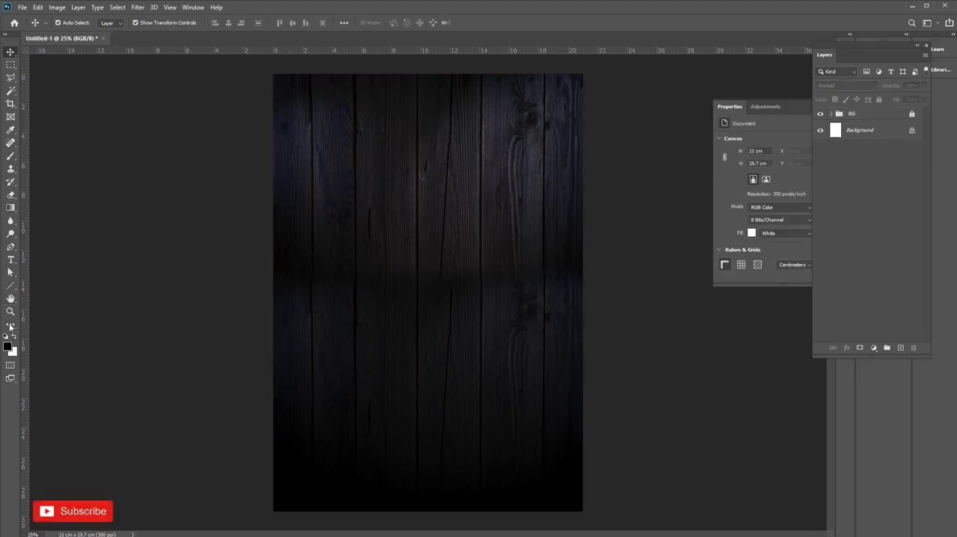
Draw a large black ellipse about 3576 × 3188 px over the lower part of the flyer, extending past its sides
right_click(10, 53)
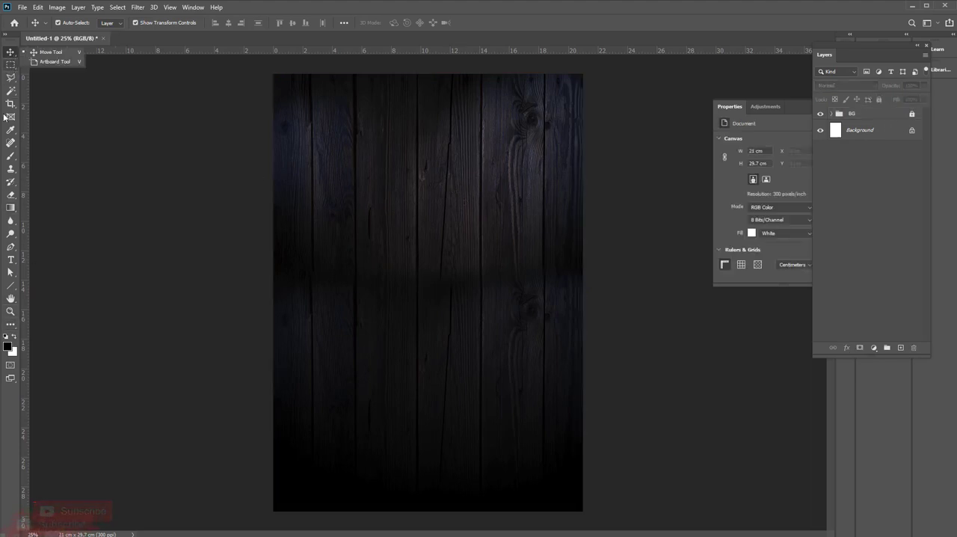
right_click(15, 286)
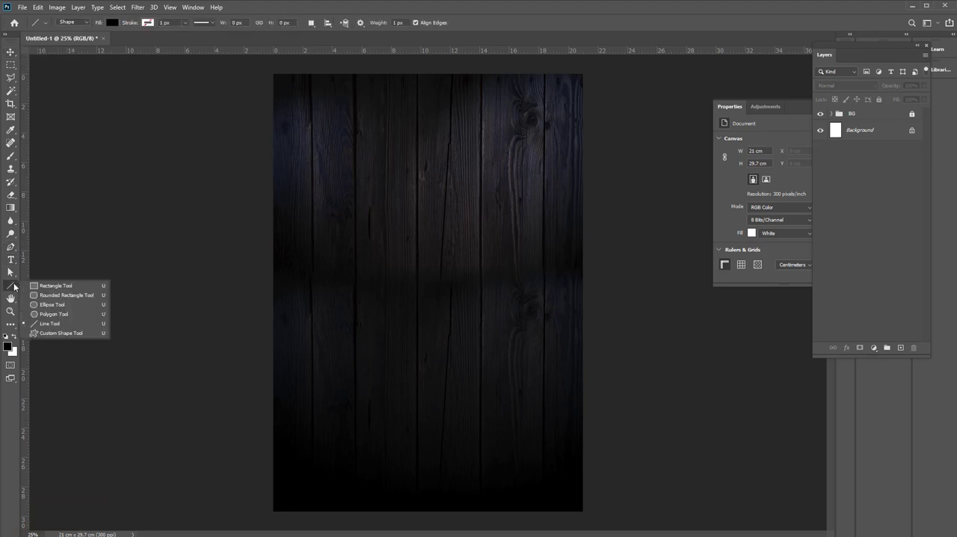
click(52, 292)
drag(241, 214, 653, 534)
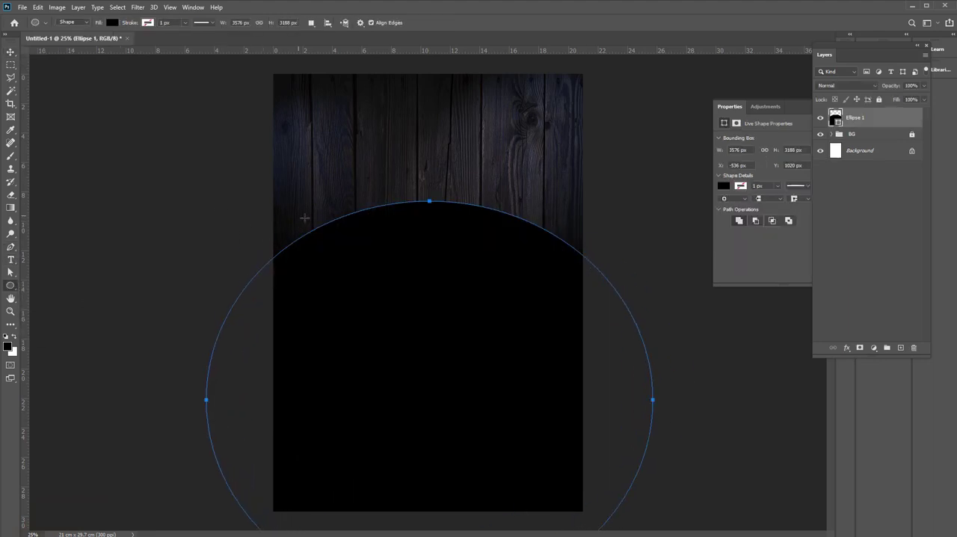
Shift the black ellipse slightly down and rasterize its layer
click(12, 53)
drag(406, 280, 407, 291)
right_click(888, 119)
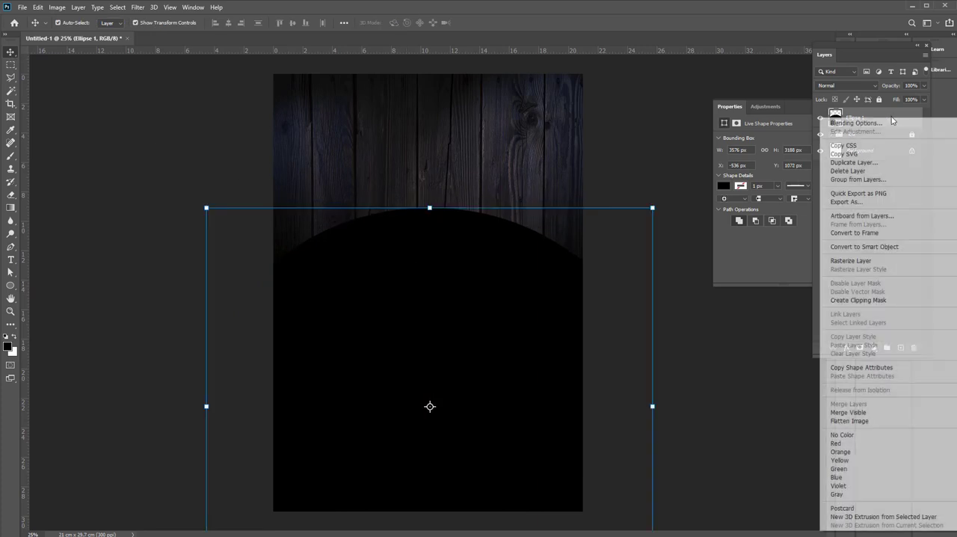
click(851, 261)
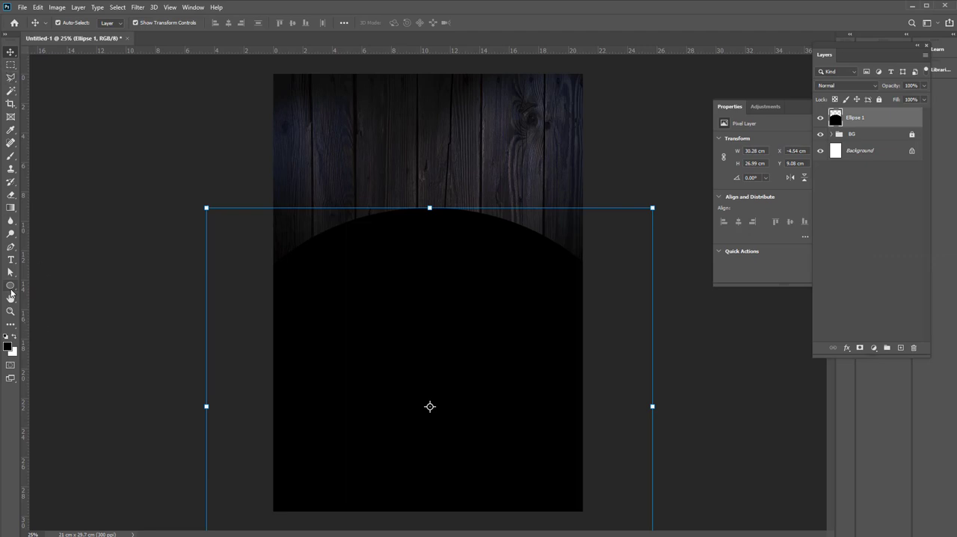
Draw a rectangle about 2504 × 1960 px across the flyer's upper half and place its layer below the ellipse
right_click(10, 285)
click(65, 287)
drag(271, 73, 584, 315)
click(11, 52)
click(415, 390)
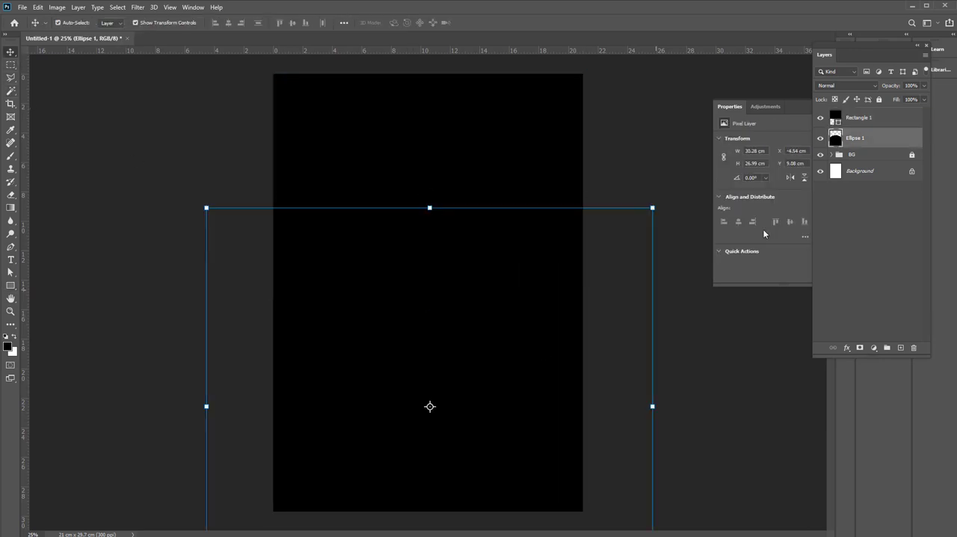
drag(859, 117, 860, 145)
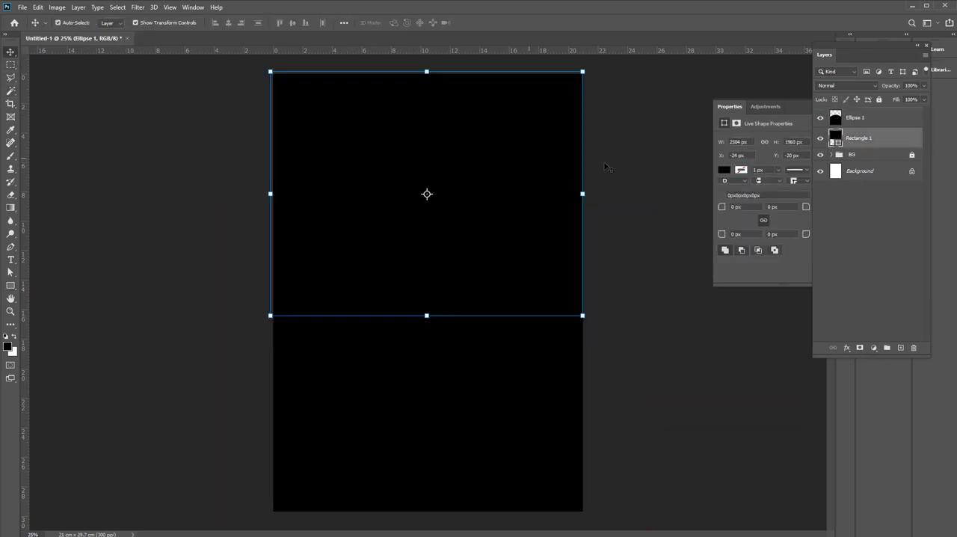
Fill the upper rectangle with the recently used dark red and rasterize its layer
key(u)
click(112, 23)
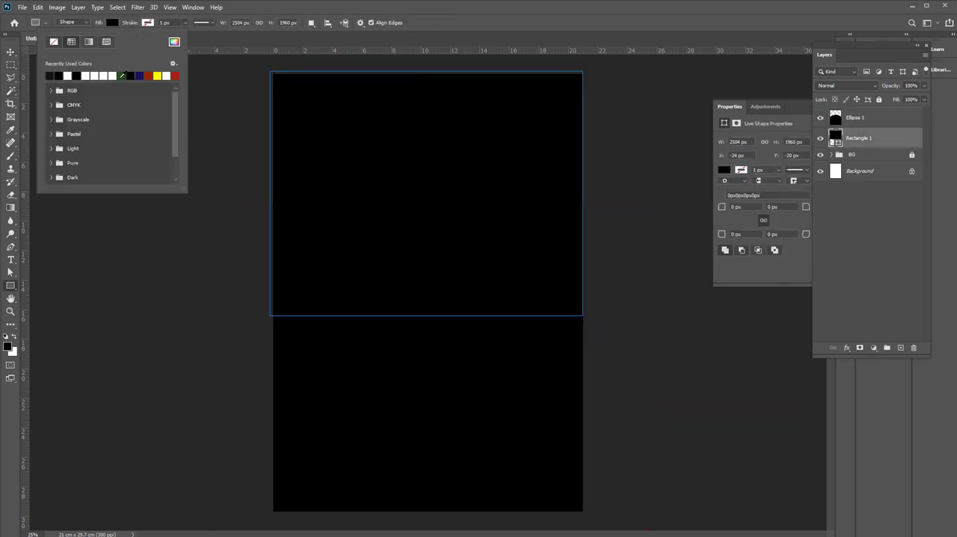
click(148, 75)
click(11, 53)
ctrl+click(382, 284)
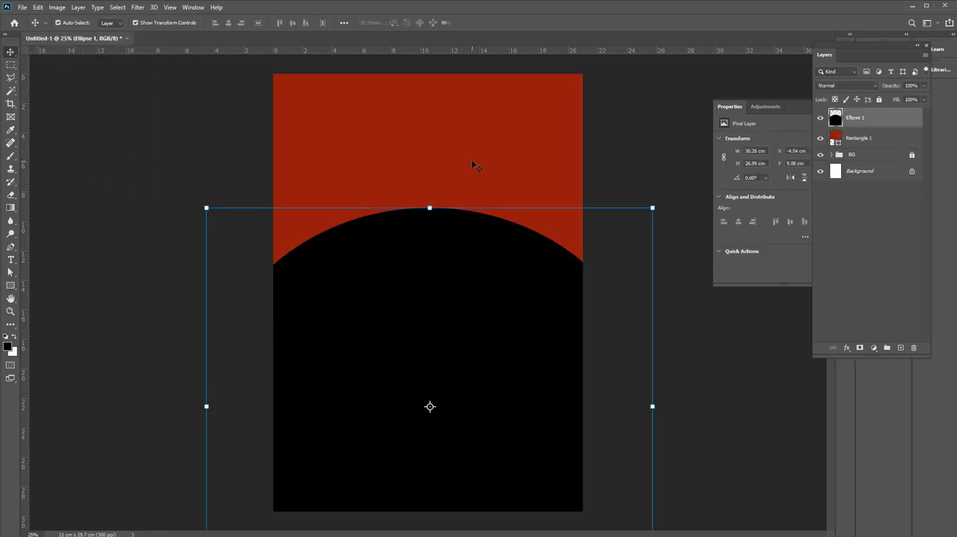
ctrl+click(471, 160)
right_click(860, 138)
click(856, 279)
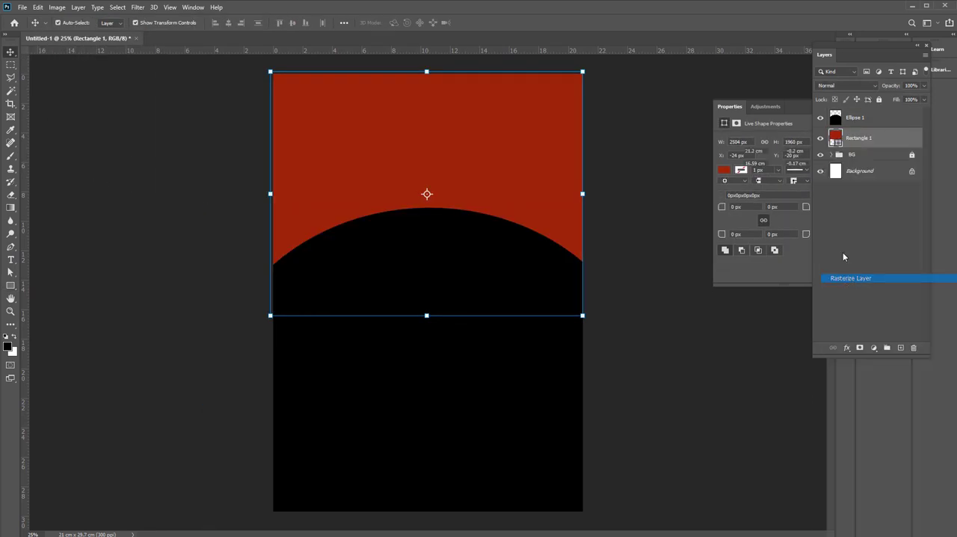
Cut the ellipse's outline out of the red rectangle to form a curved lower edge, and hide the ellipse layer
ctrl+click(835, 118)
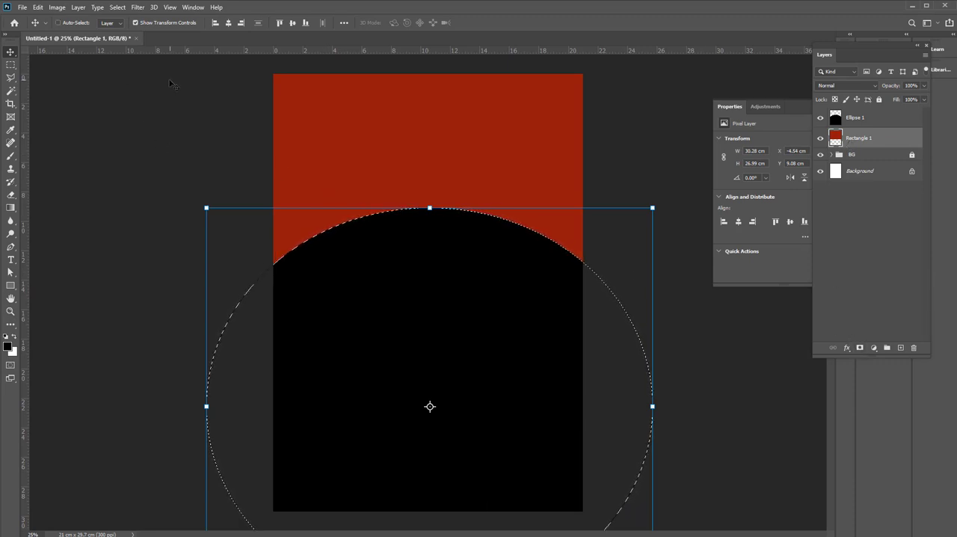
key(Delete)
key(ctrl+d)
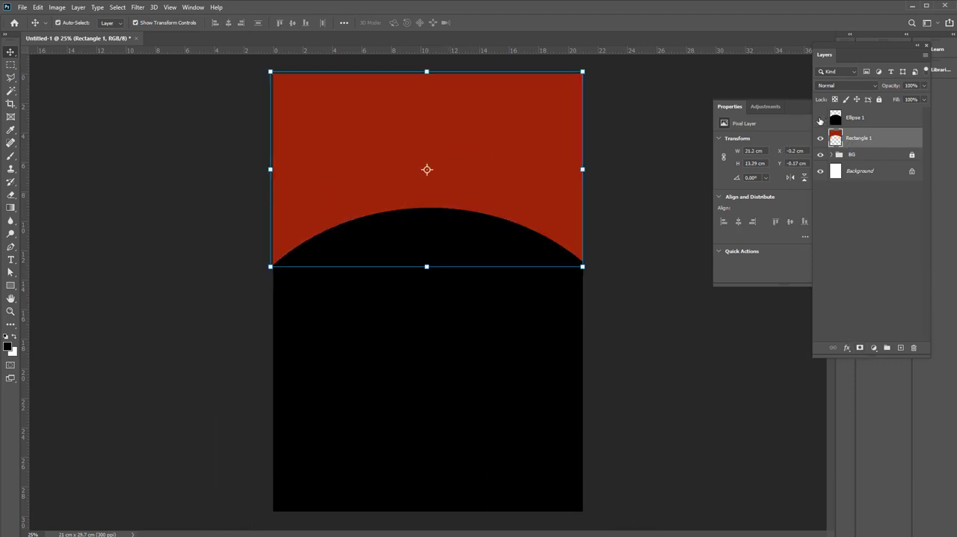
click(820, 118)
Duplicate the red shape slightly lower and fill the copy with a darker red (H 2, S 100%, B 37%)
key(ctrl+j)
drag(490, 163, 493, 172)
key(g)
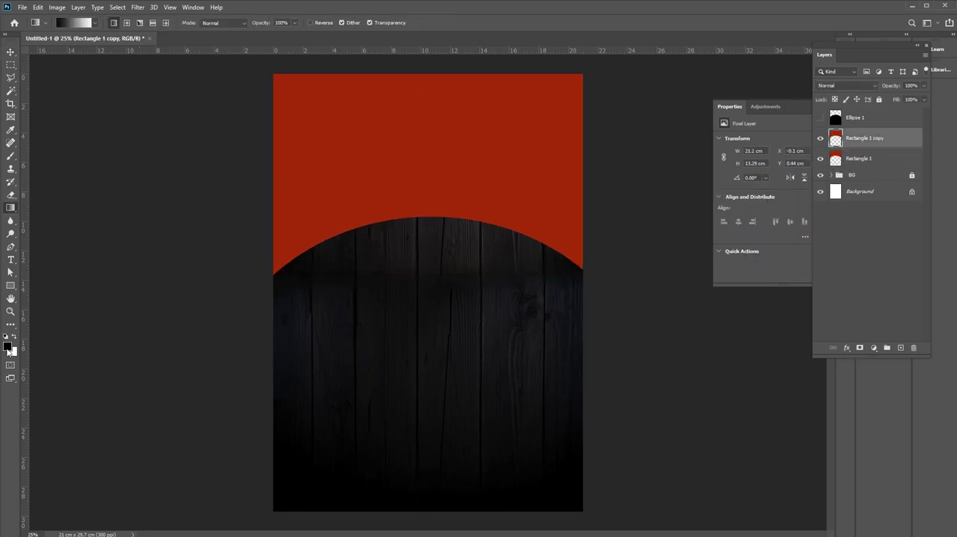
key(shift+g)
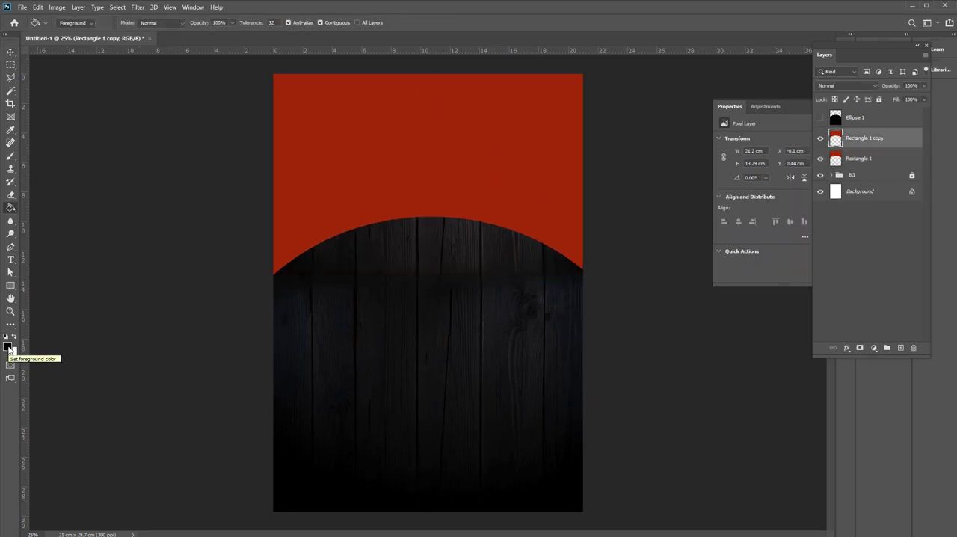
click(9, 347)
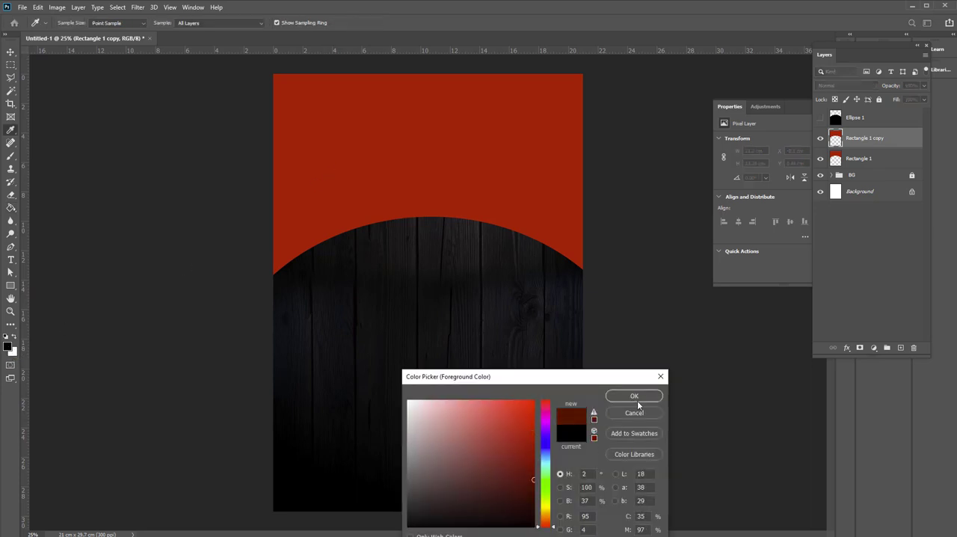
click(634, 395)
click(447, 132)
key(v)
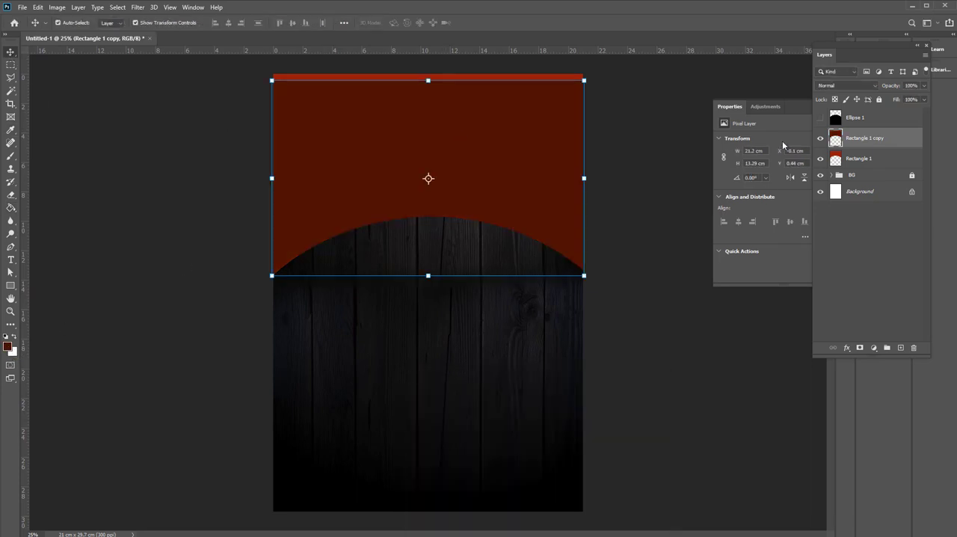
Place the darker red copy beneath the original red shape and delete the ellipse layer
drag(862, 138, 863, 168)
click(868, 121)
key(Delete)
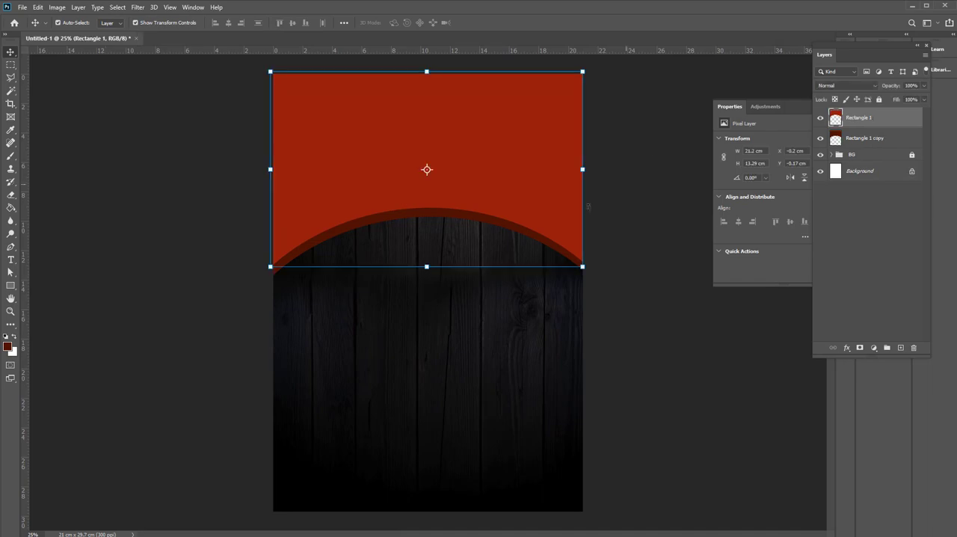
click(538, 340)
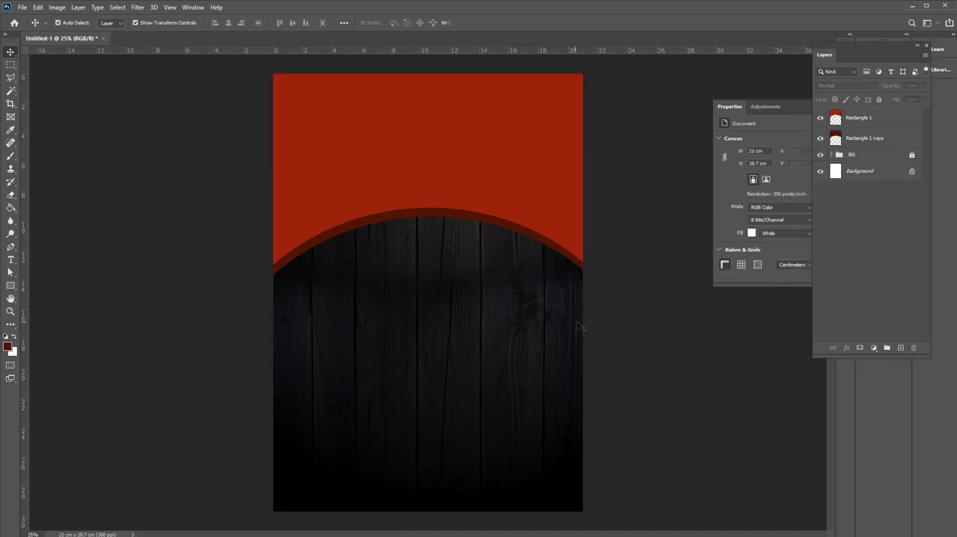
Open the image paint-brush-stroke-shape-collection-vector.jpg
click(22, 8)
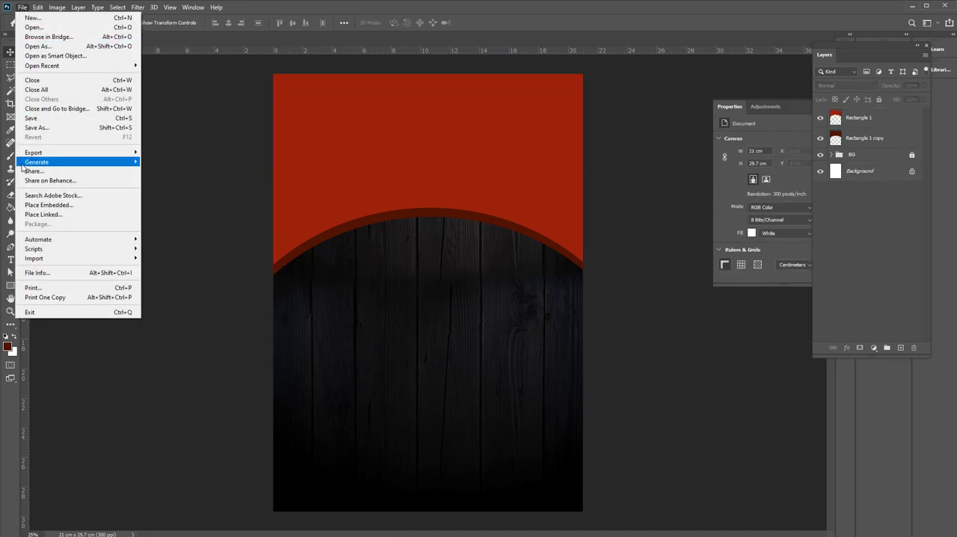
click(31, 28)
double_click(471, 138)
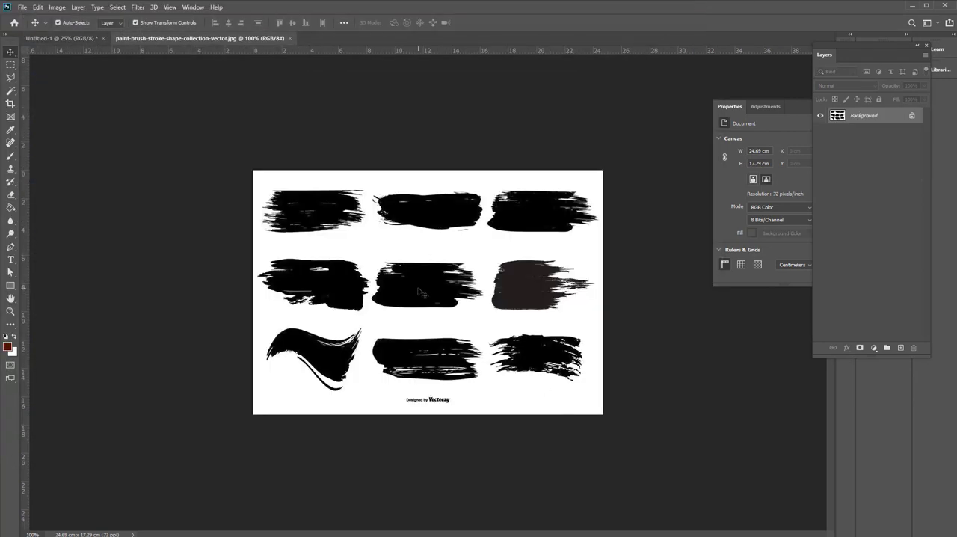
Select only the middle brush stroke of the first row with the Magic Wand, using contiguous selection
scroll(45, 168, up, 5)
click(10, 90)
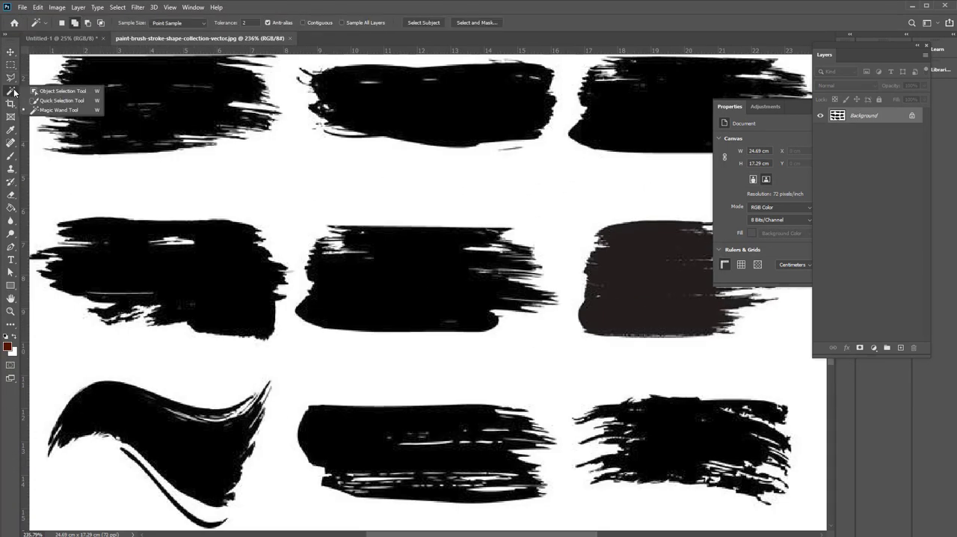
click(45, 113)
click(424, 130)
key(ctrl+d)
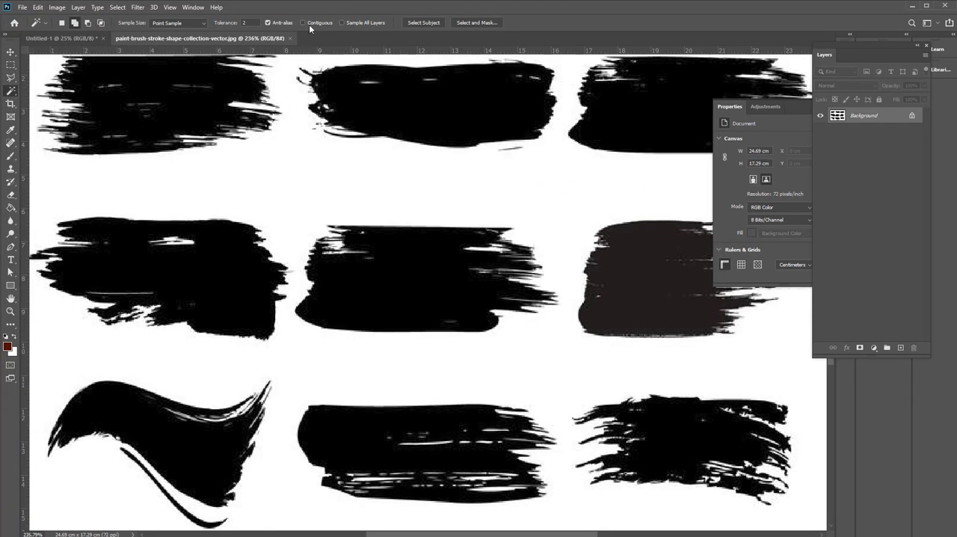
scroll(486, 187, down, 6)
click(486, 187)
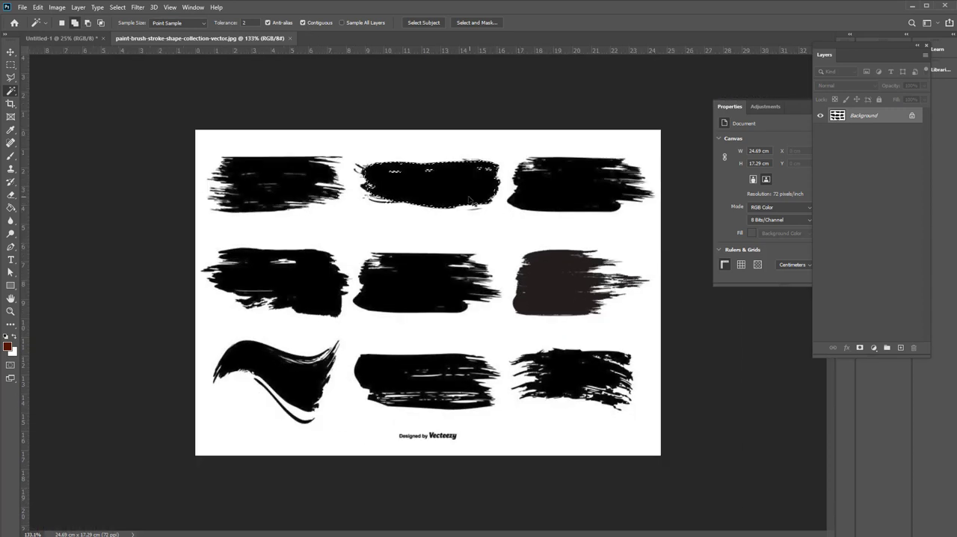
Copy the selected brush stroke into the flyer document
key(ctrl+c)
click(62, 39)
key(ctrl+v)
key(v)
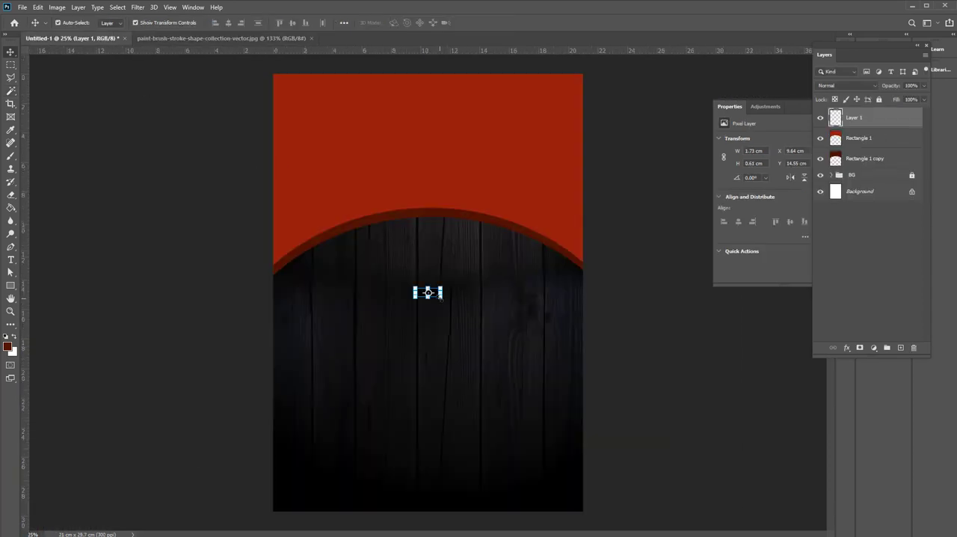
Enlarge the pasted brush stroke to about 10.77 × 3.96 cm and place it in the upper part of the red area
drag(441, 287, 573, 216)
drag(502, 262, 441, 151)
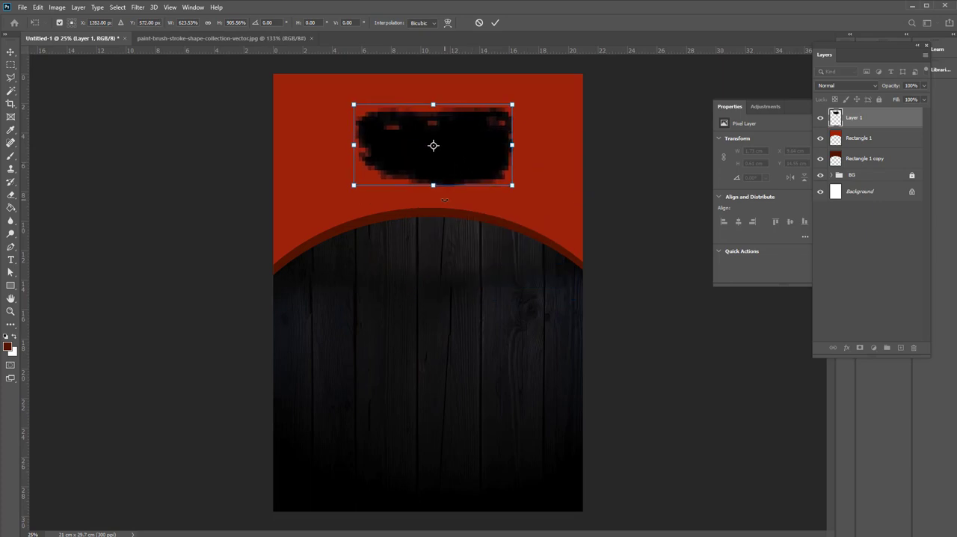
drag(433, 185, 436, 162)
key(Return)
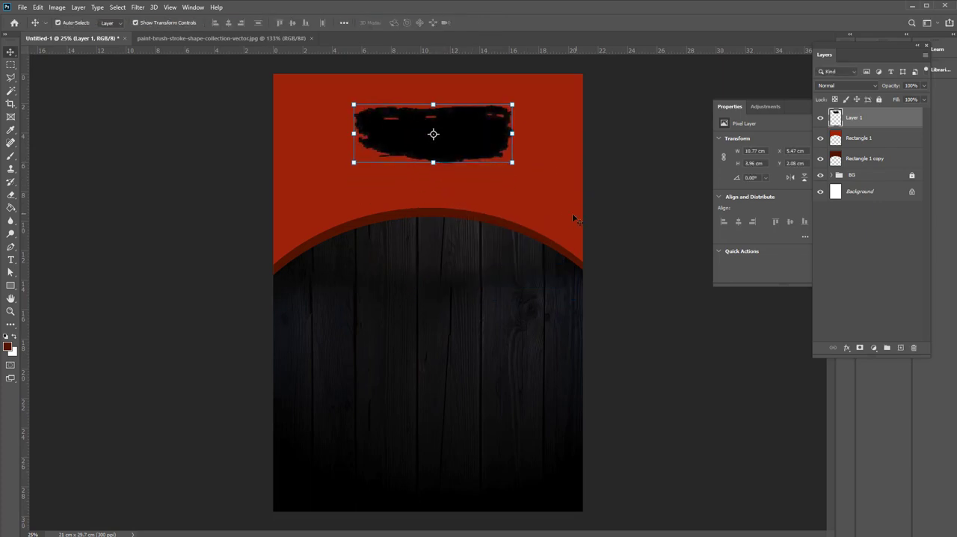
Scale the red and dark red shapes together to about 142% and position them so their curved edge sits lower
click(592, 222)
click(469, 199)
shift+click(548, 232)
click(586, 277)
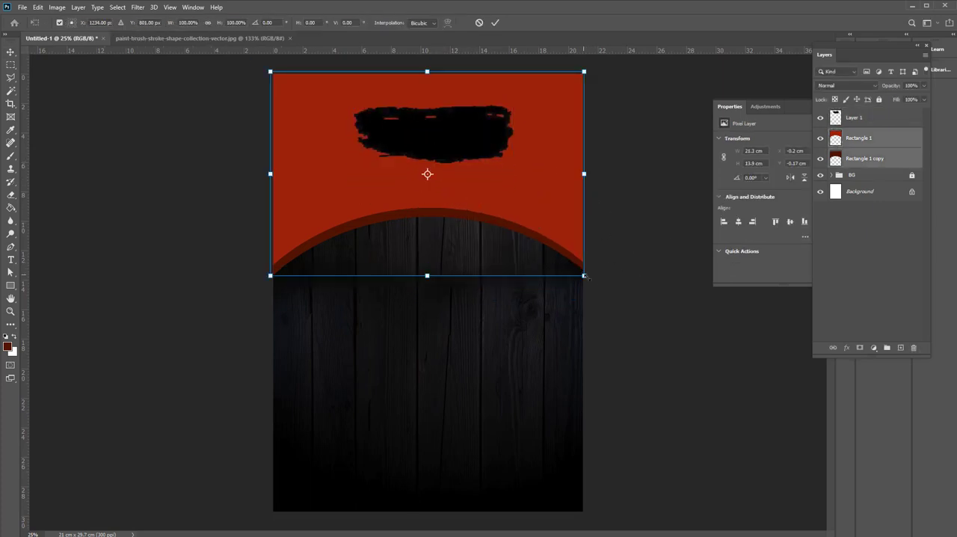
drag(585, 277, 651, 321)
drag(562, 217, 563, 264)
key(Return)
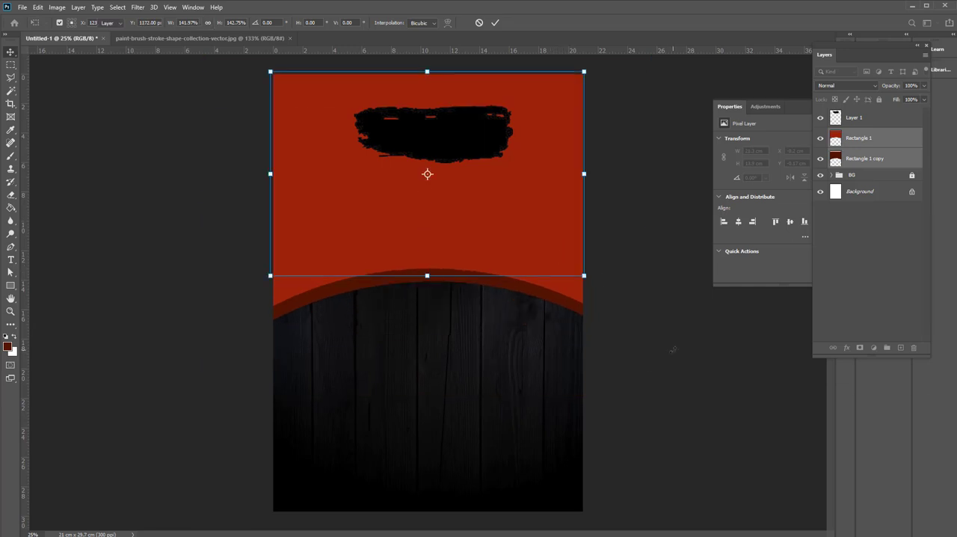
Move the dark red shape up so only a thin band shows along the red shape's curved edge
click(547, 382)
mouse_move(520, 292)
mouse_down()
mouse_move(514, 281)
mouse_move(513, 290)
mouse_up()
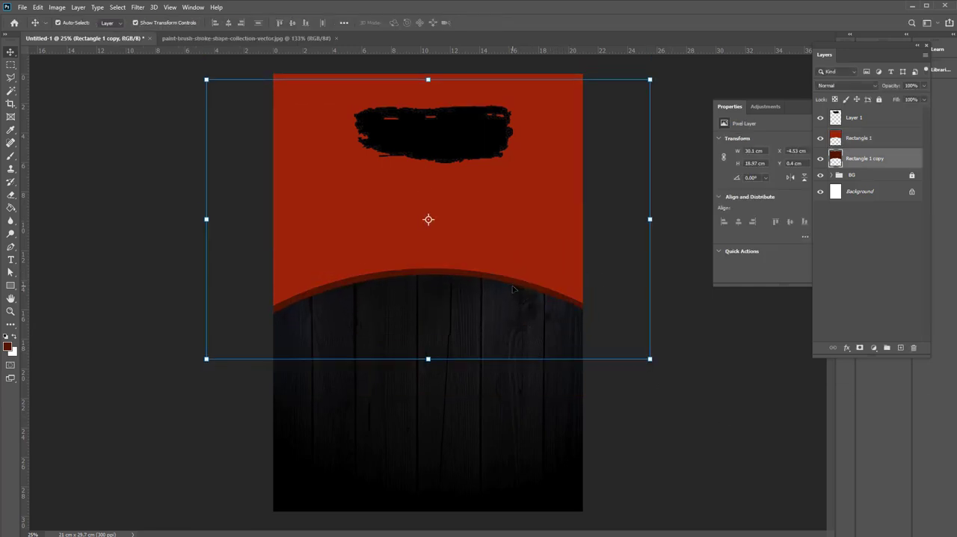
key(Up)
key(Up)
key(Up)
key(Up)
click(135, 179)
Move the black brush stroke slightly down to the centre of the red area and enlarge it to about 13.68 × 5.18 cm
drag(449, 142, 441, 160)
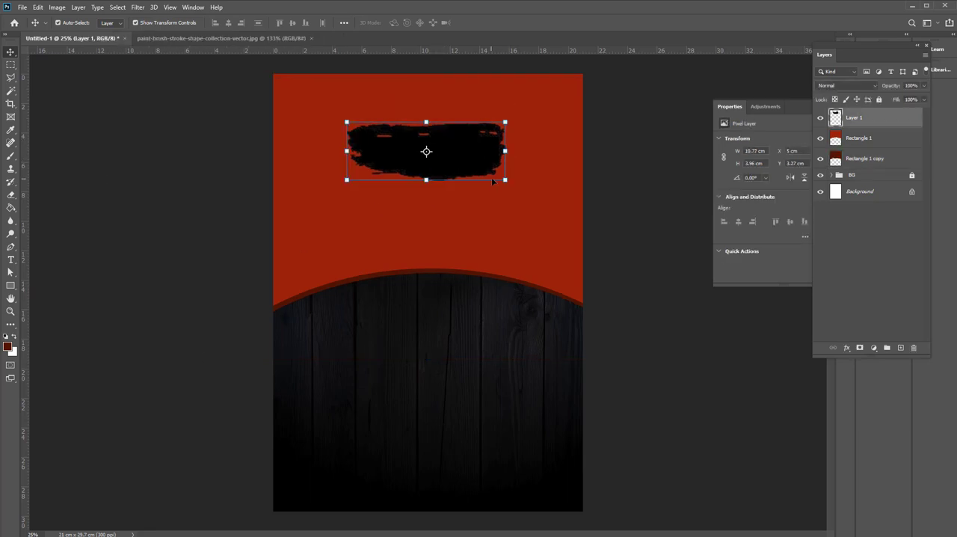
drag(506, 180, 527, 189)
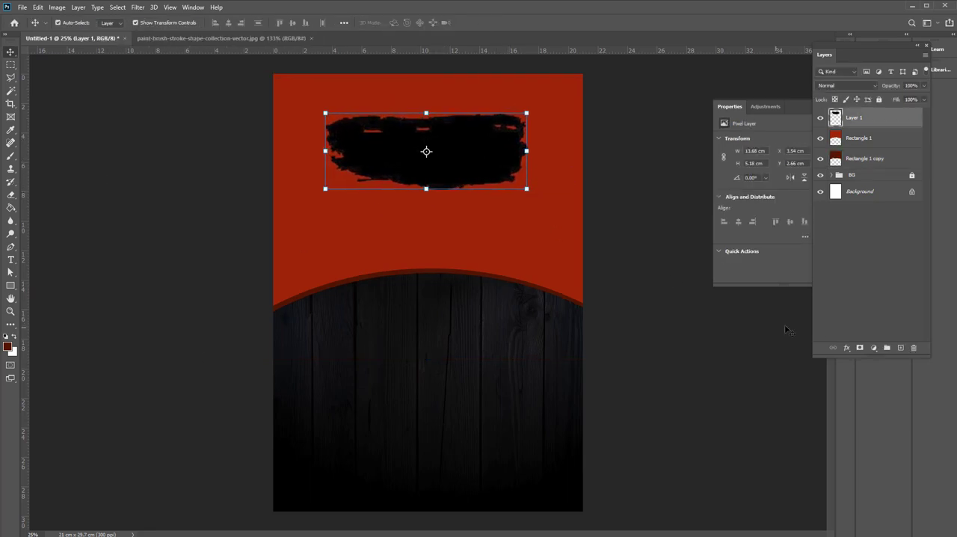
Give the brush stroke a dark red color overlay (H 3, S 100%, B 54%) based on the curved band's color
click(847, 348)
click(869, 418)
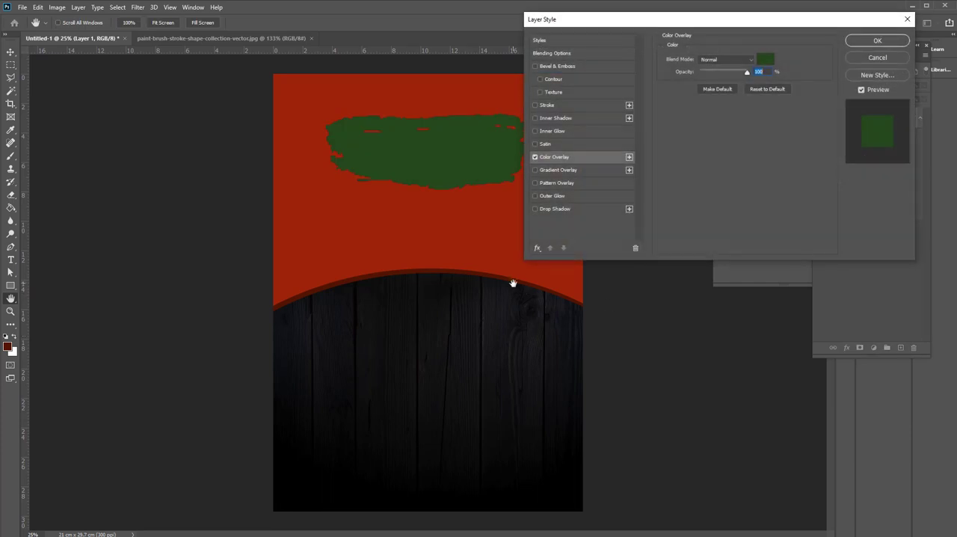
click(765, 59)
click(482, 268)
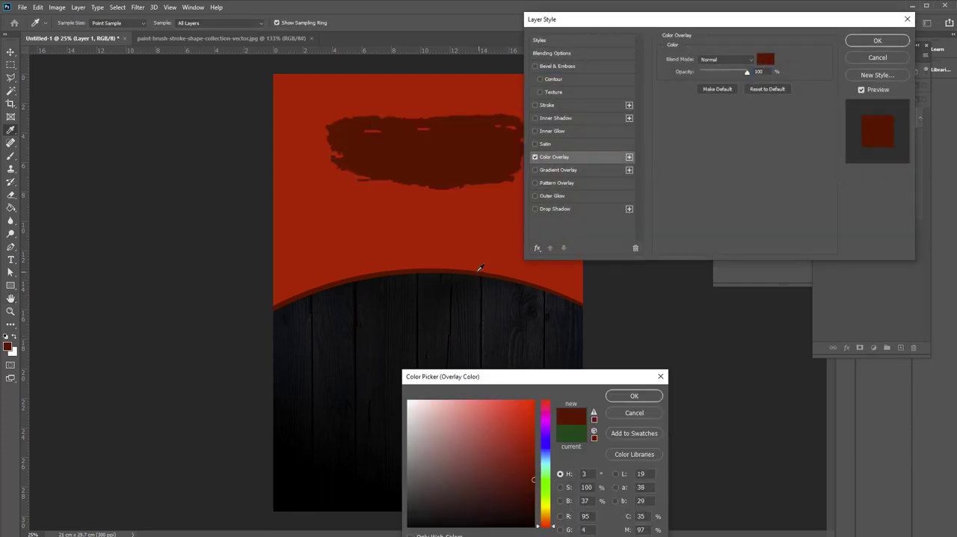
click(533, 458)
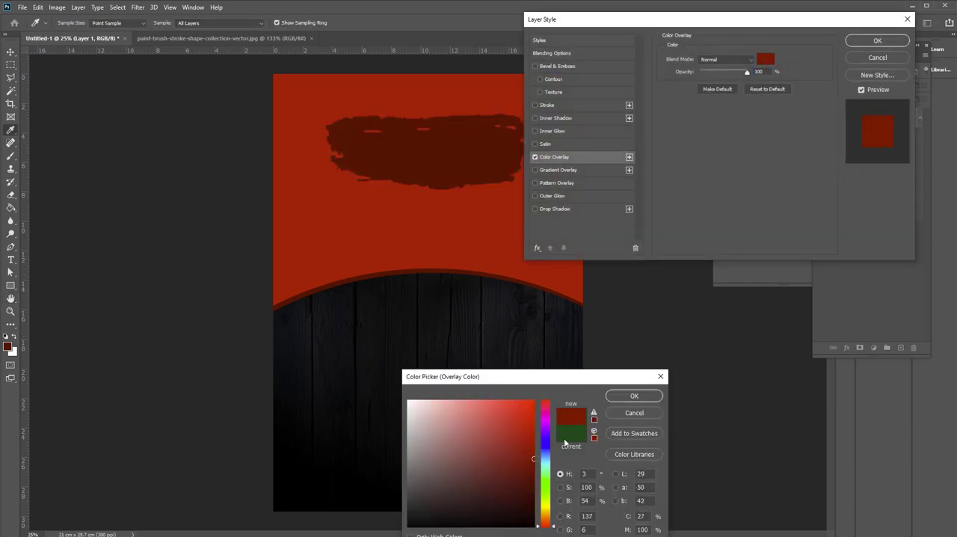
click(635, 396)
click(874, 41)
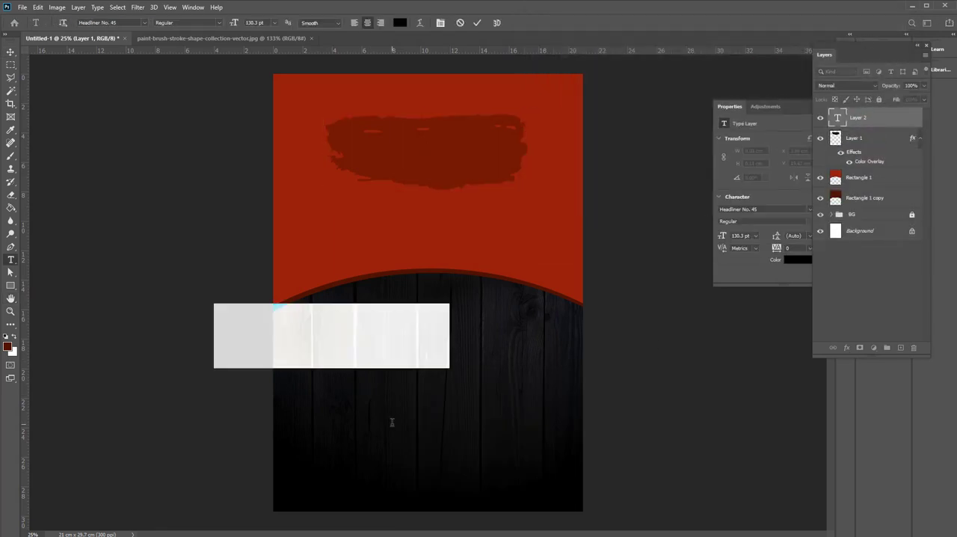
Add the text "YOUR ARE" in Headliner No. 45 over the dark wood area and color it white
click(331, 361)
text(YOUR ARE)
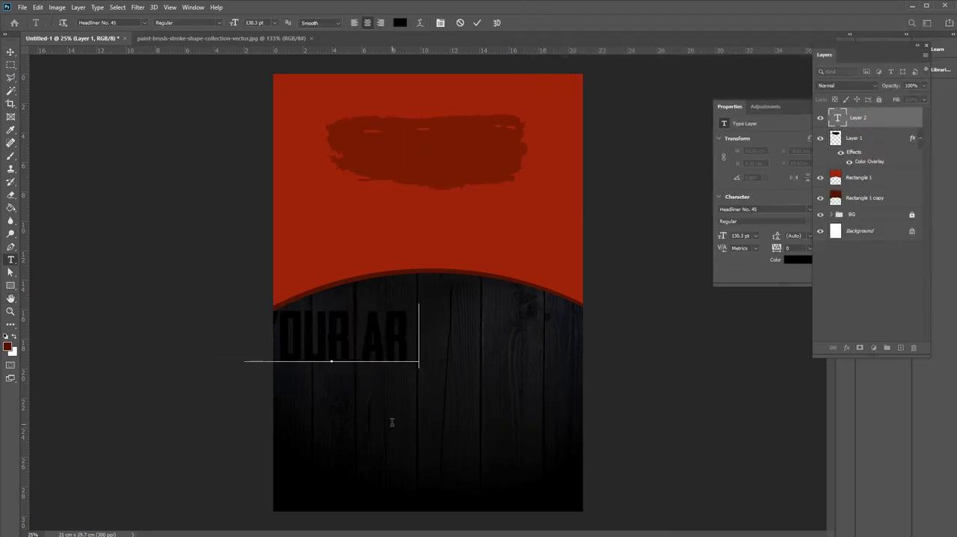
key(ctrl+a)
click(400, 23)
click(413, 400)
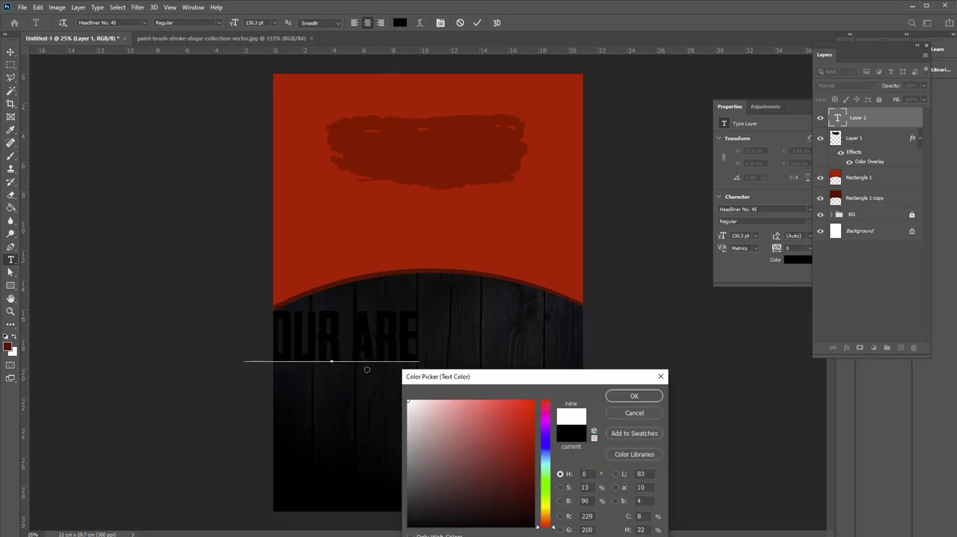
click(633, 396)
Move the "YOUR ARE" text up onto the dark red brush stroke and set its size to 61.3 pt
click(11, 51)
drag(395, 359, 503, 154)
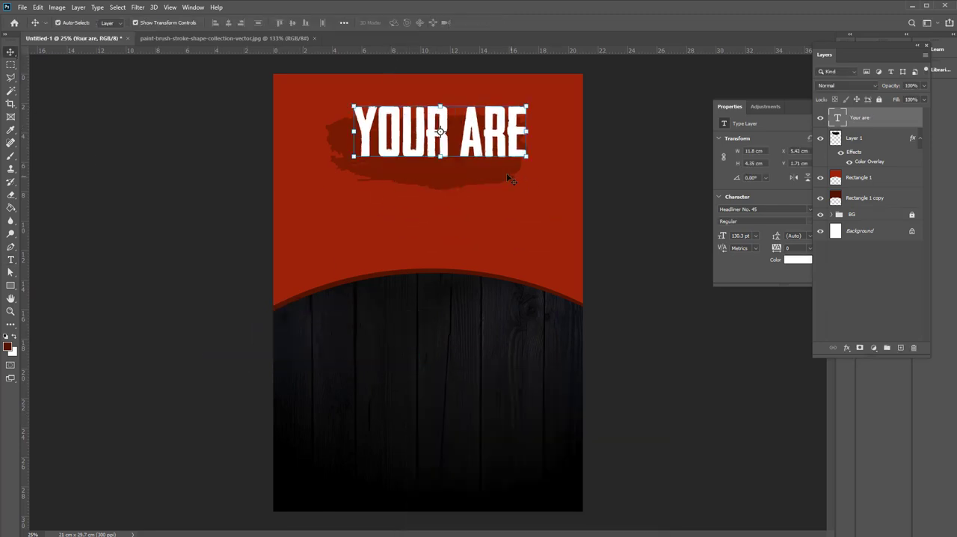
key(t)
click(478, 138)
key(ctrl+a)
drag(234, 23, 196, 24)
Delete the R from the first word so the text reads "YOU ARE"
click(423, 143)
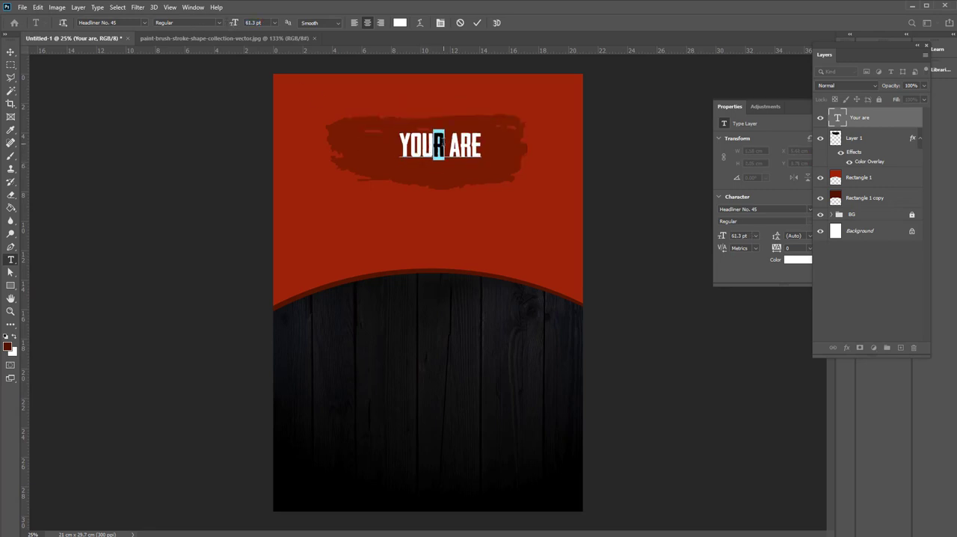
key(BackSpace)
click(60, 70)
click(11, 52)
Reduce the "YOU ARE" text size to 34.3 pt
scroll(418, 124, up, 5)
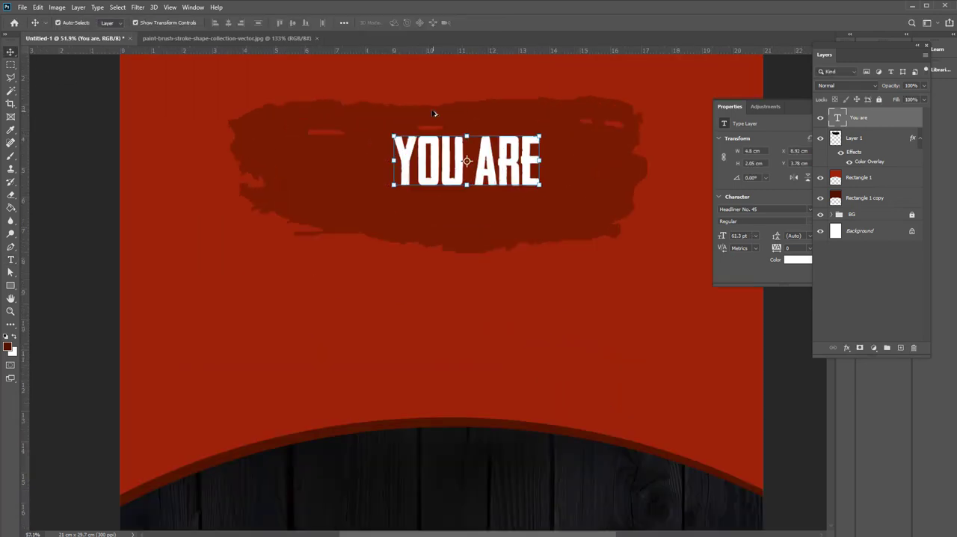
drag(604, 357, 445, 317)
key(r)
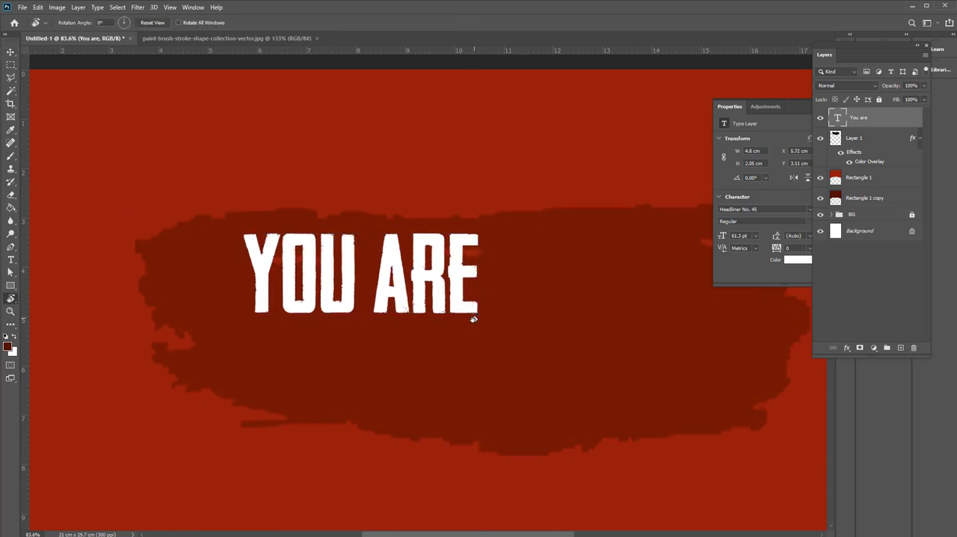
key(t)
click(295, 253)
key(ctrl+a)
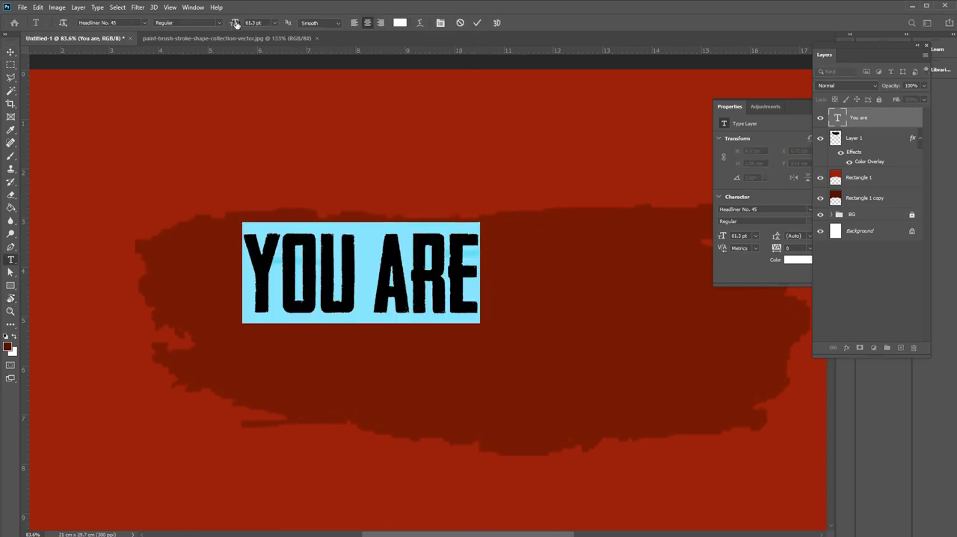
drag(237, 25, 223, 26)
click(10, 52)
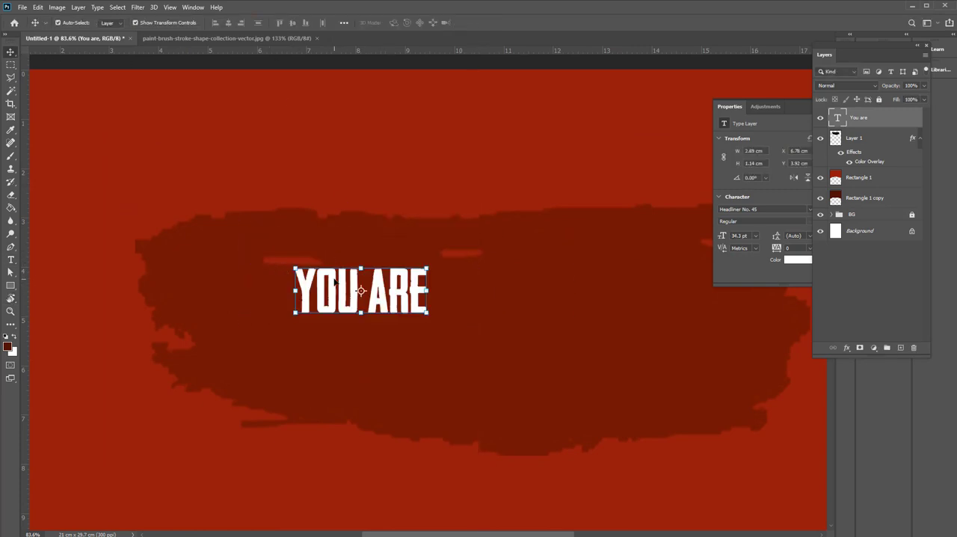
Duplicate the "YOU ARE" text slightly below the original and replace the copy's wording with "HUNGRY!!!"
drag(335, 282, 390, 301)
key(t)
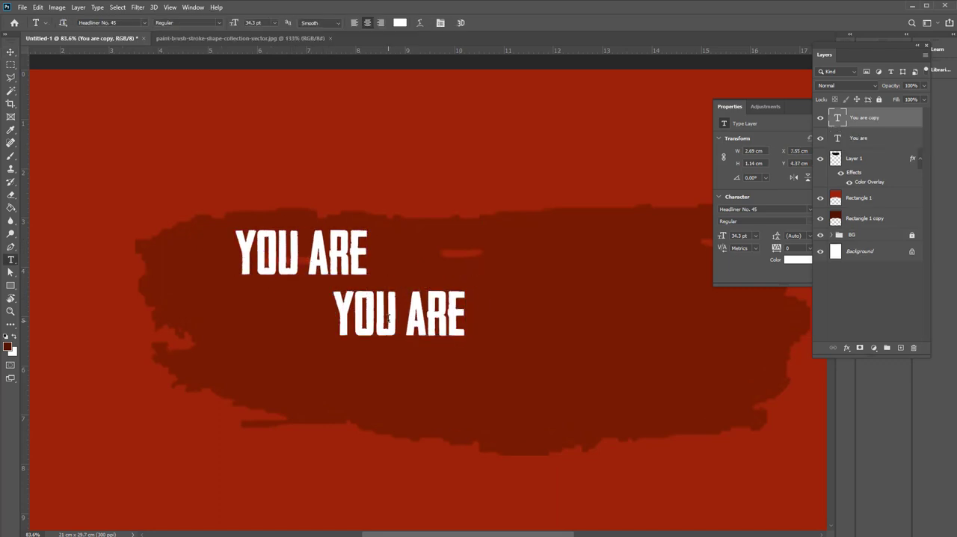
click(388, 319)
key(ctrl+a)
text(nHUNGRY)
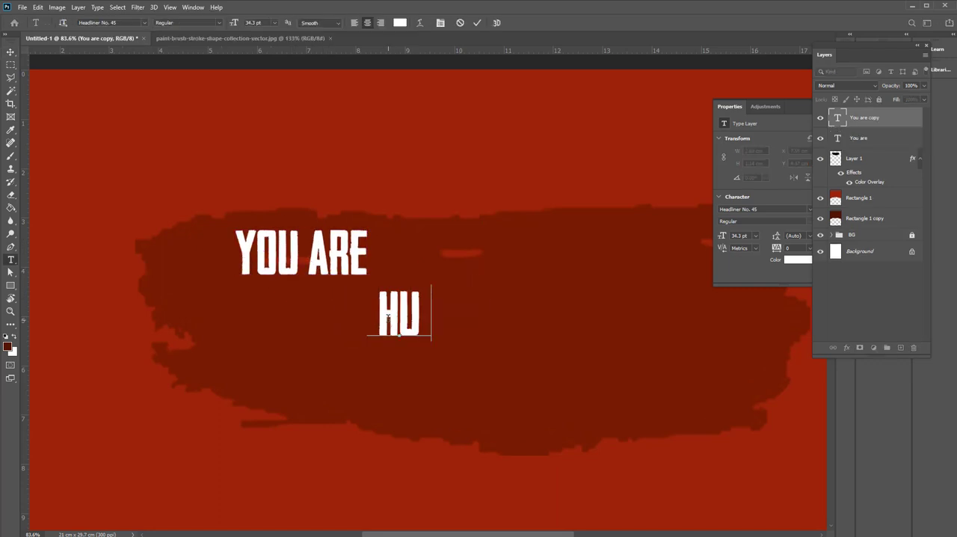
text(!!!)
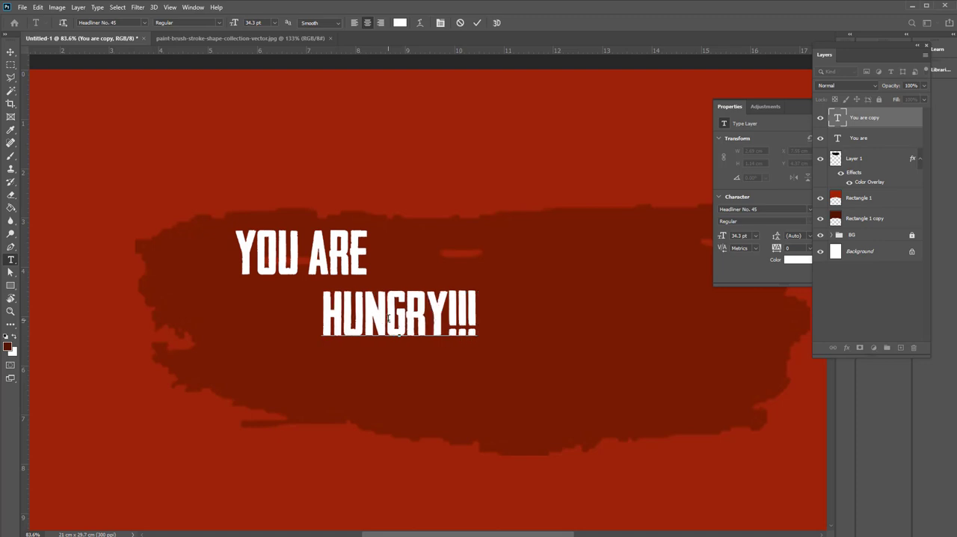
Enlarge the "HUNGRY!!!" text to 82.3 pt and move it below and to the right of "YOU ARE"
key(ctrl+a)
drag(224, 22, 258, 28)
click(12, 52)
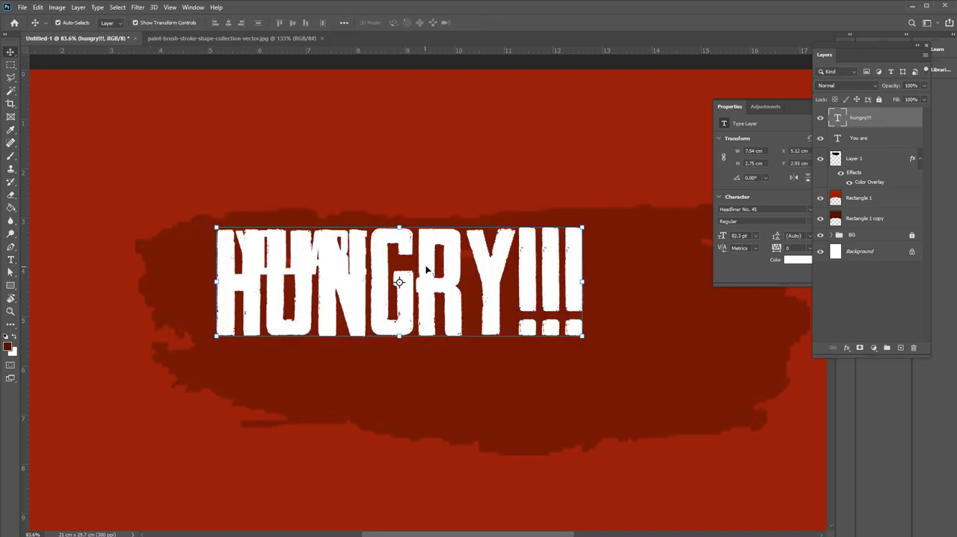
drag(429, 269, 513, 323)
Color the "HUNGRY!!!" text bright yellow
double_click(453, 368)
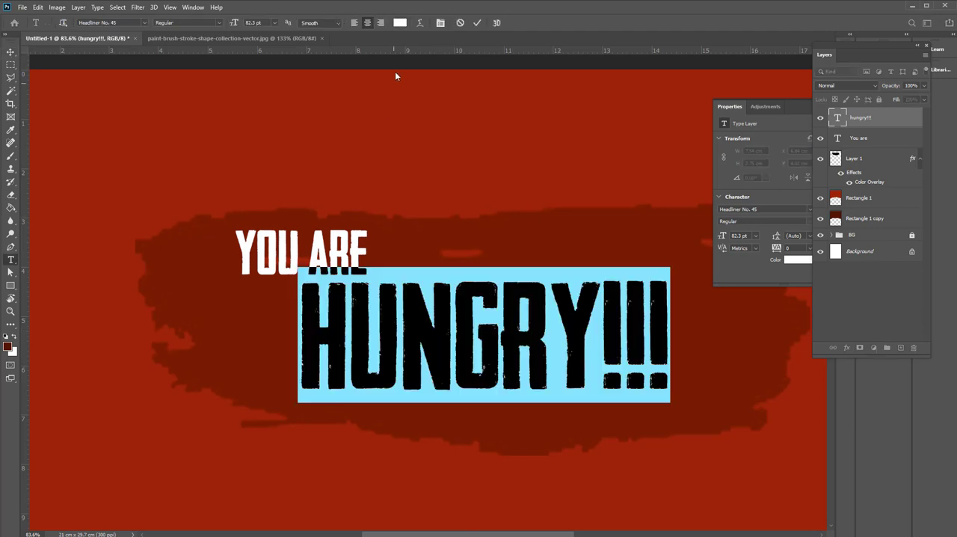
click(400, 22)
click(546, 506)
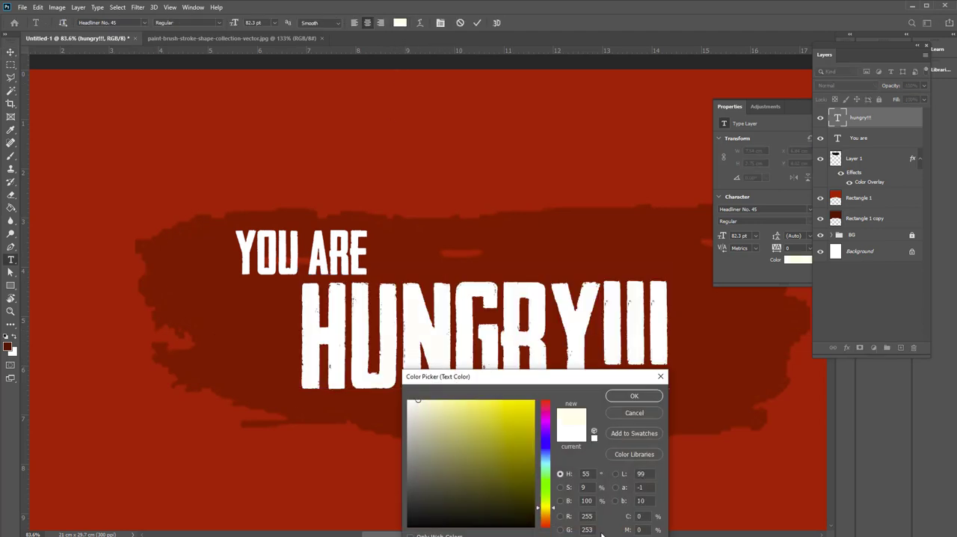
click(535, 400)
click(634, 396)
click(10, 52)
Enlarge the dark red brush stroke behind the title to about 18.8 cm wide
key(ctrl+0)
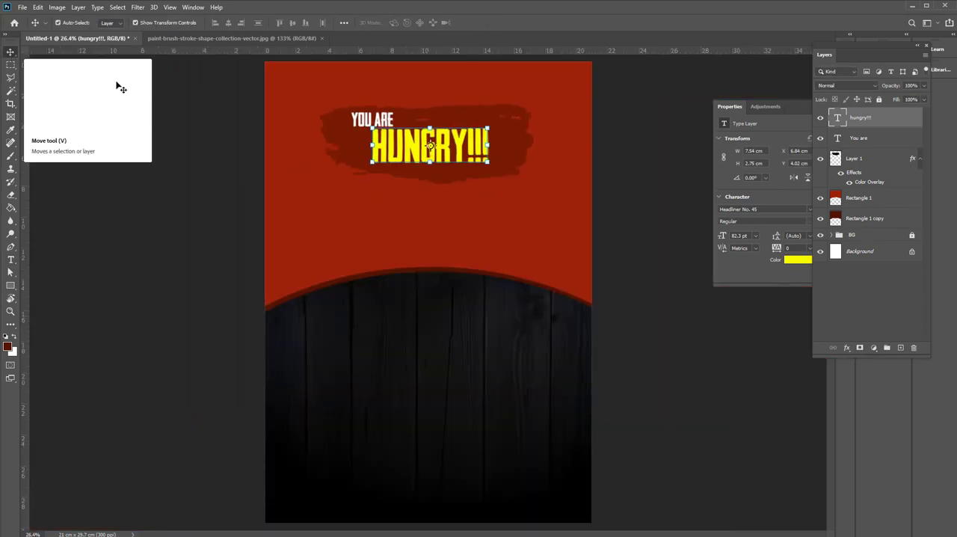
click(624, 145)
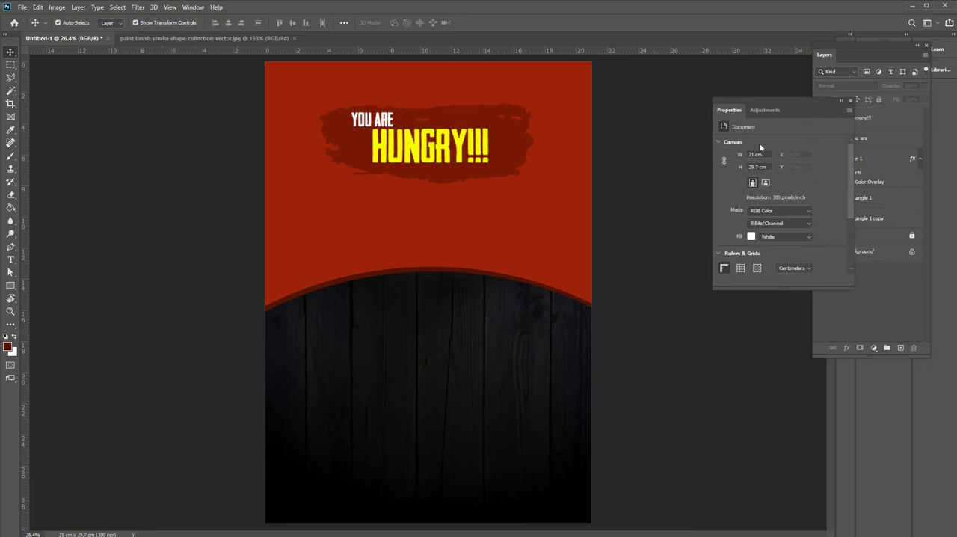
click(851, 100)
scroll(524, 126, up, 10)
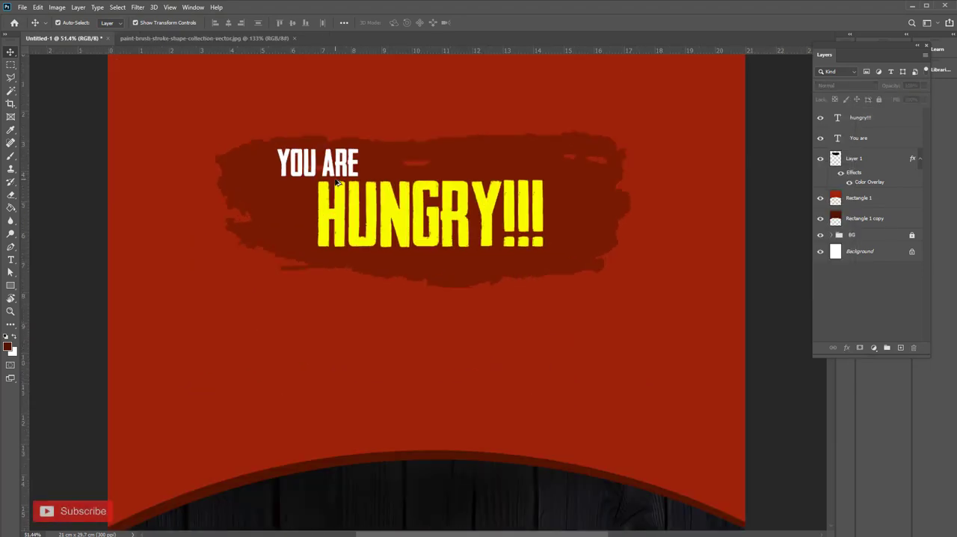
click(460, 320)
mouse_move(452, 324)
mouse_down()
mouse_move(479, 351)
mouse_move(481, 333)
mouse_move(487, 356)
mouse_up()
key(Return)
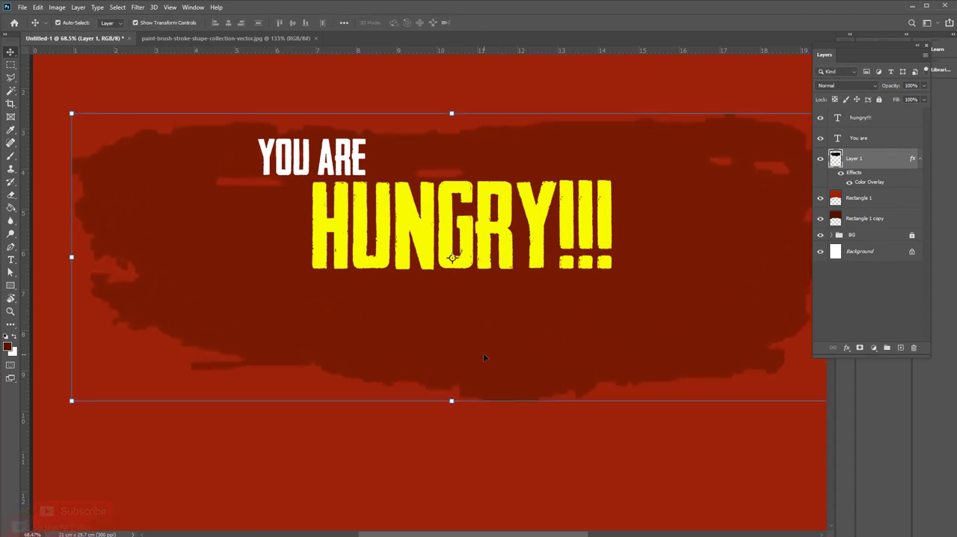
Duplicate the "YOU ARE" text below "HUNGRY!!!" and open the copy for editing
click(315, 453)
drag(325, 149, 440, 317)
double_click(440, 317)
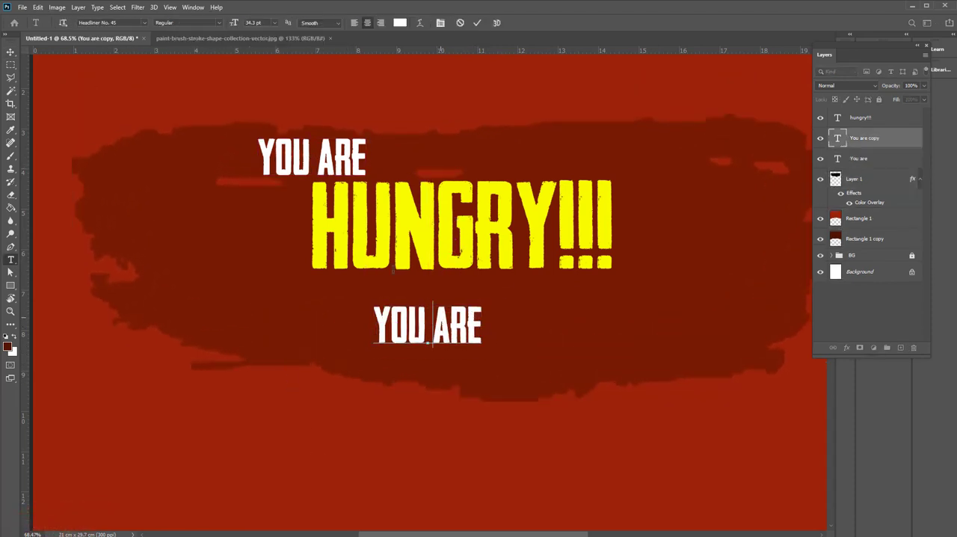
Try other fonts on the duplicated text and set it to Great Vibes
key(ctrl+a)
click(131, 22)
key(Down)
key(Down)
key(Down)
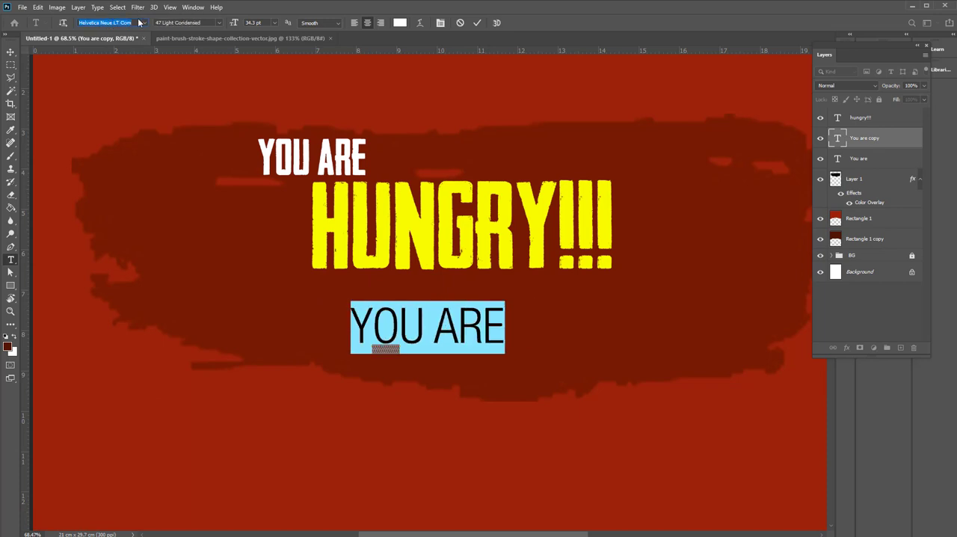
click(144, 22)
click(150, 186)
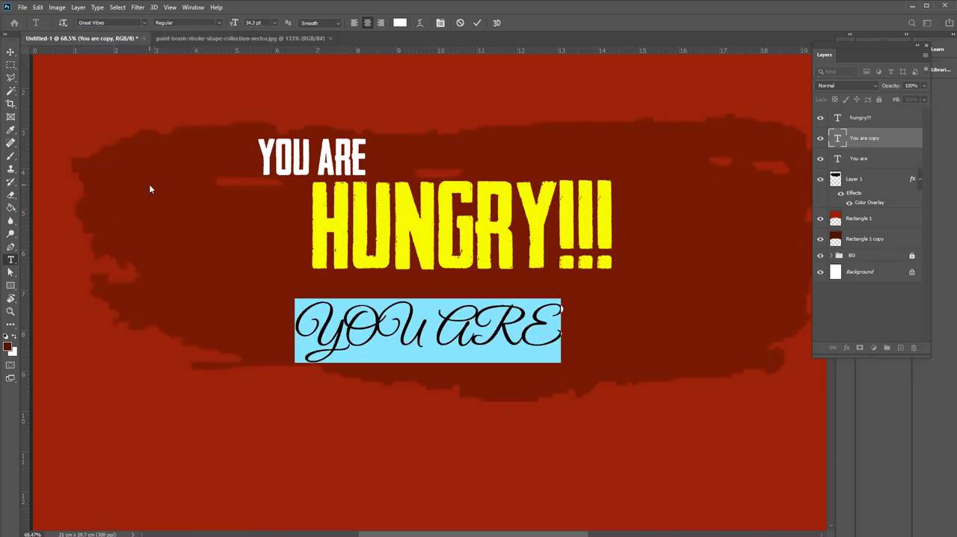
Replace the duplicated text's wording with "JUST CALL ME"
text(JUST)
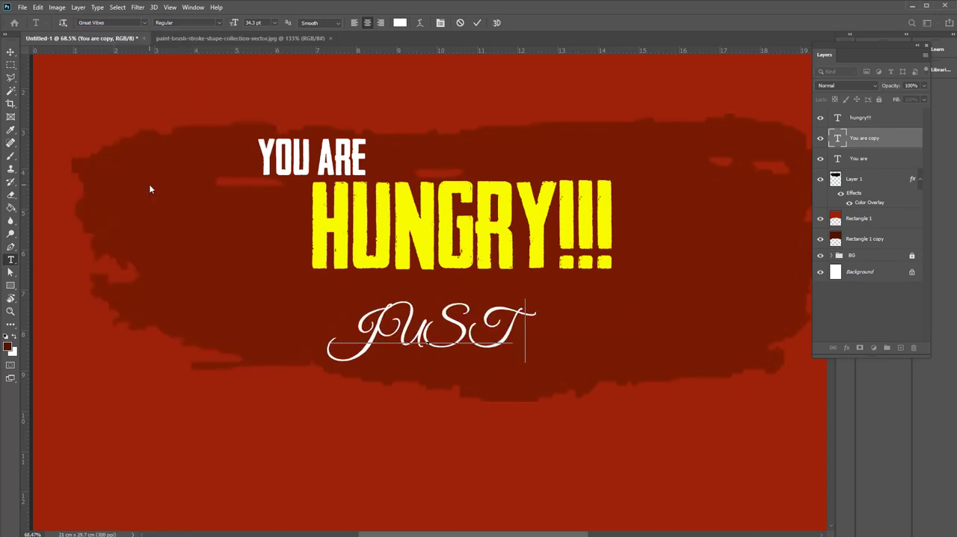
text( CALL)
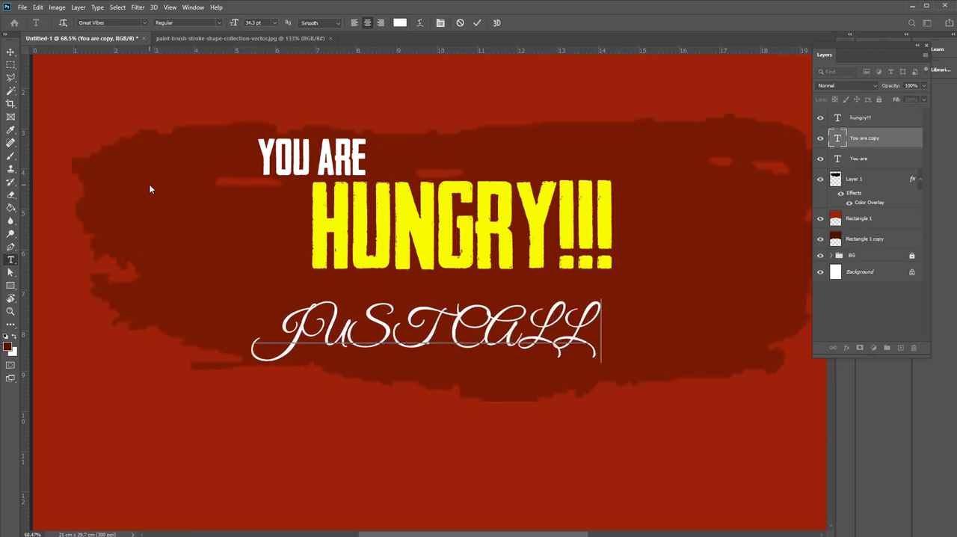
text( MY)
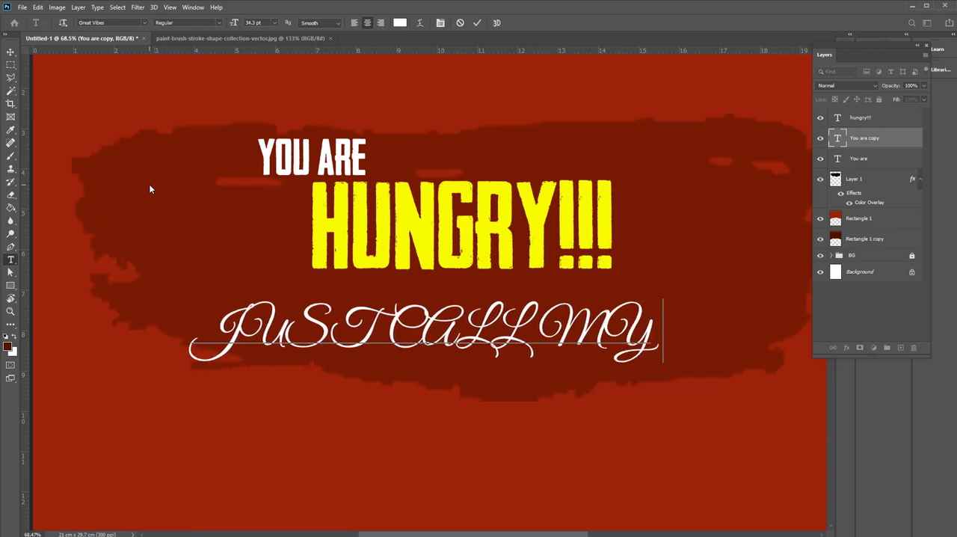
key(BackSpace)
text(E)
Change the "JUST CALL ME" font to Actonia Hand and turn off All Caps for it
key(ctrl+a)
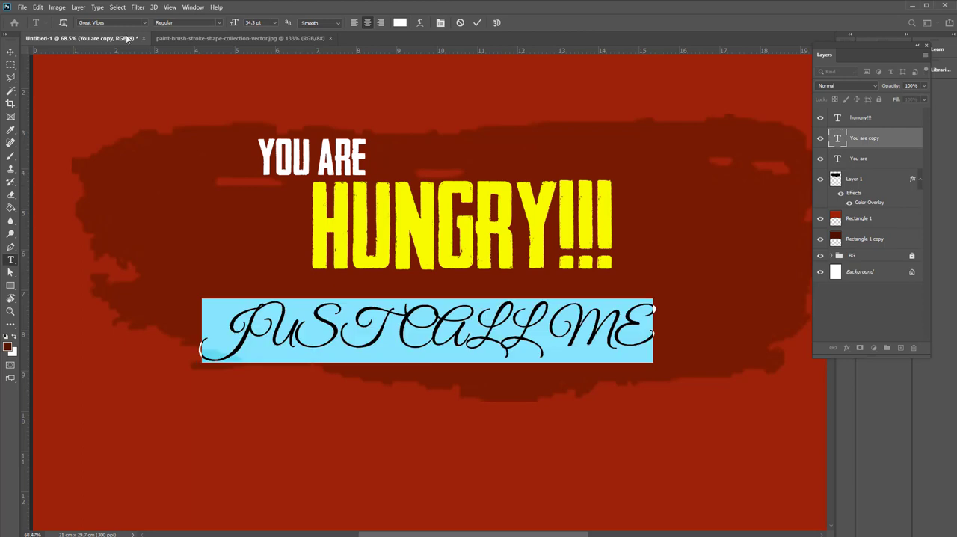
click(144, 23)
scroll(157, 110, up, 10)
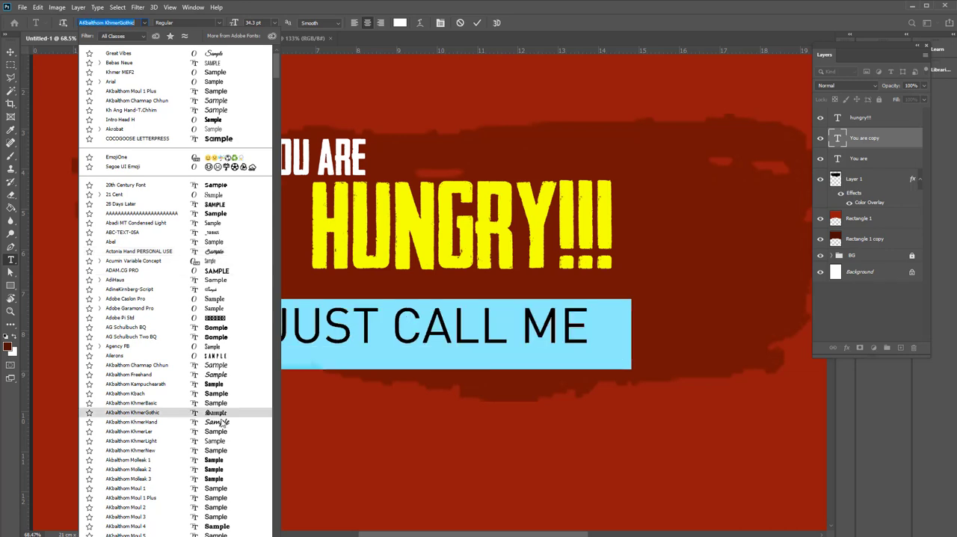
click(220, 251)
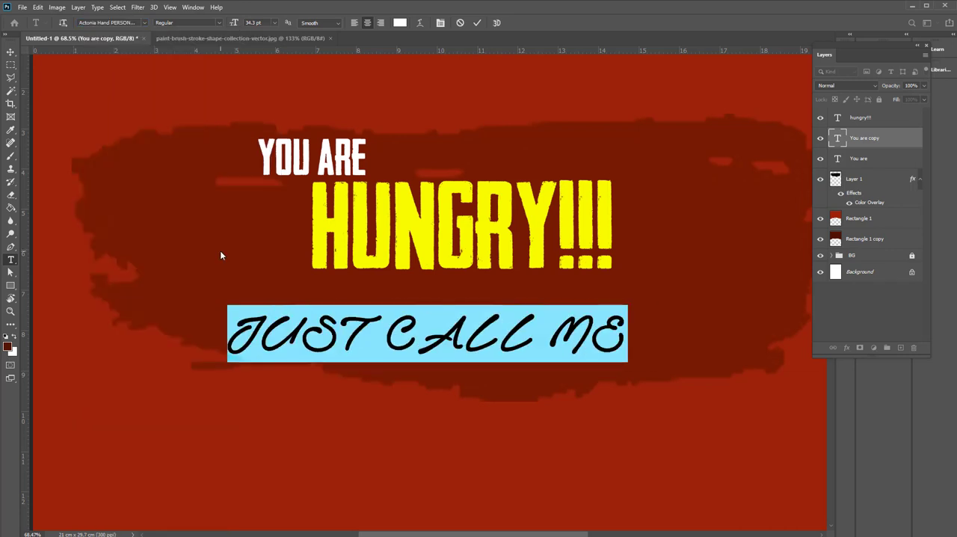
click(440, 23)
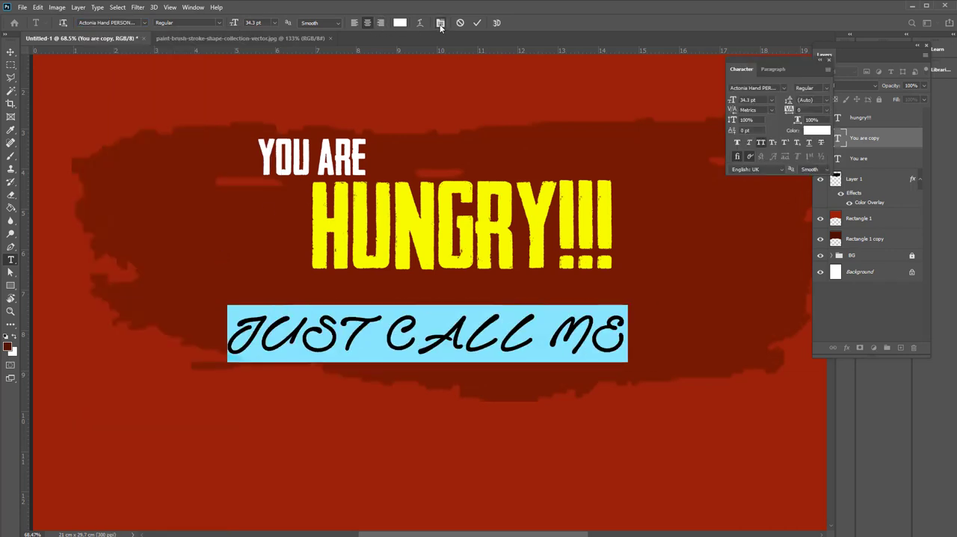
click(760, 143)
Set the "Just Call me" text to 46.3 pt and place it directly under "HUNGRY!!!", aligned with its right edge
click(10, 51)
drag(476, 341, 478, 312)
double_click(477, 312)
key(ctrl+a)
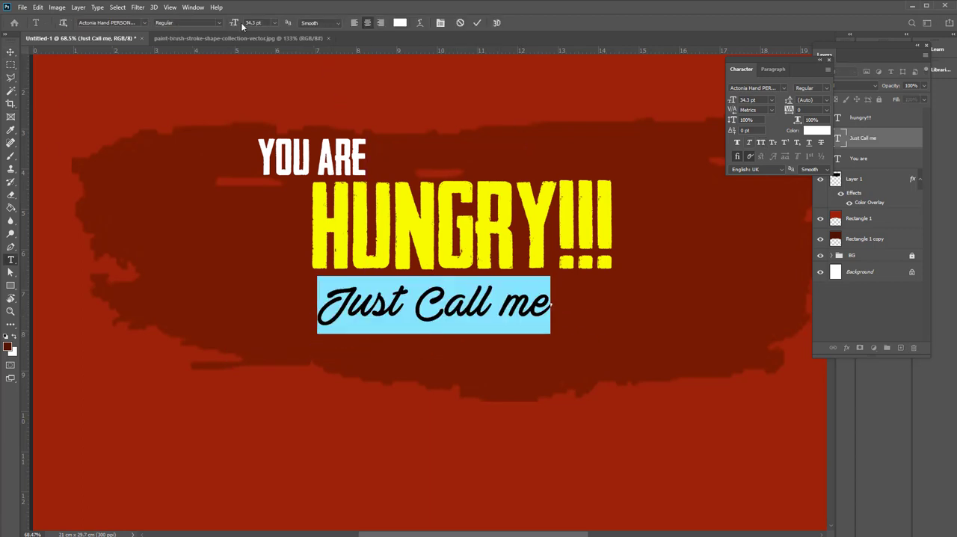
drag(235, 25, 241, 26)
click(11, 51)
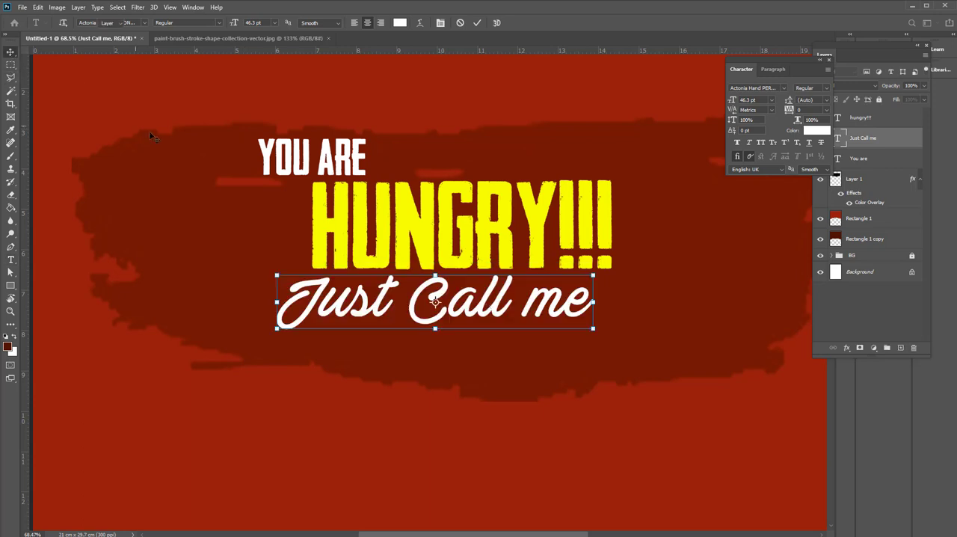
drag(478, 312, 500, 312)
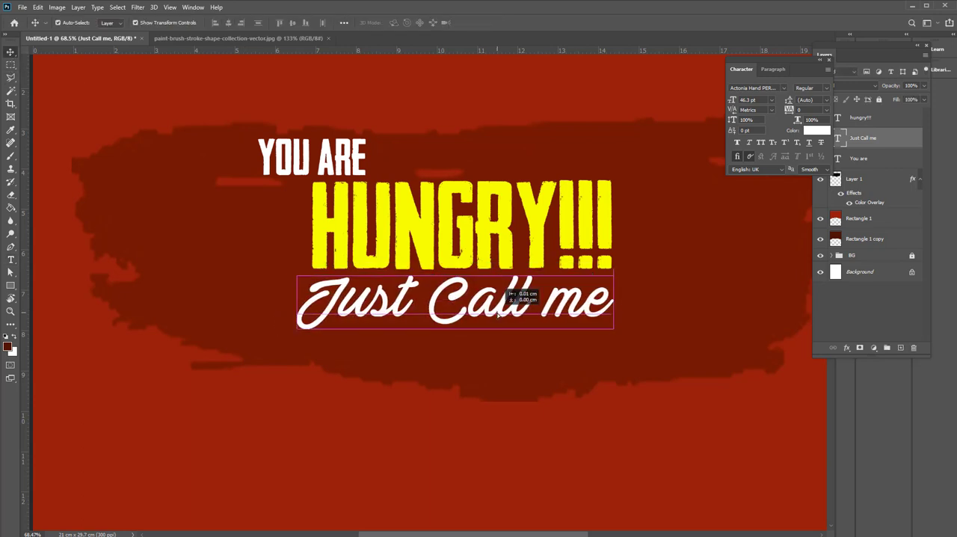
Select the three title texts, move them together toward the brush stroke's centre and scale them up slightly
scroll(500, 313, down, 1)
shift+click(458, 247)
shift+click(344, 191)
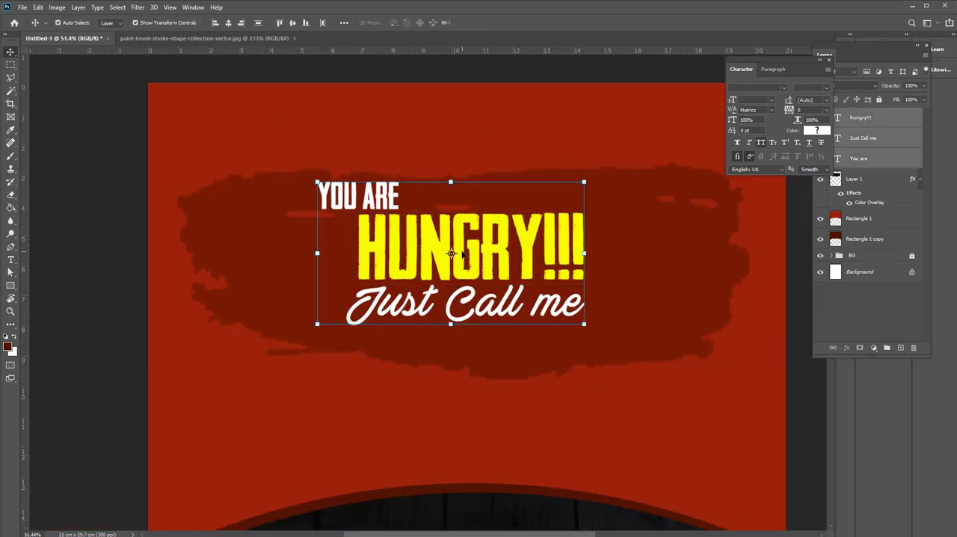
drag(472, 249, 501, 267)
key(ctrl+t)
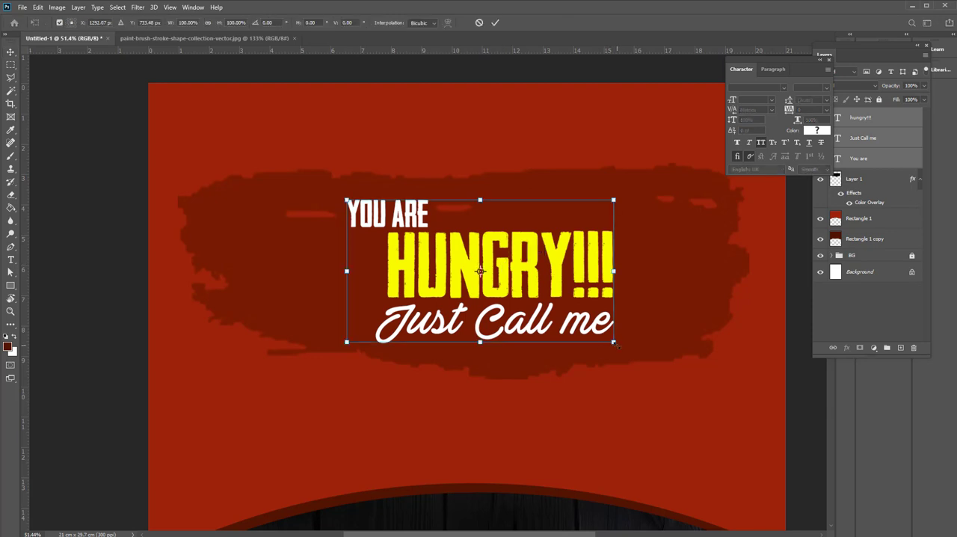
drag(614, 342, 625, 347)
key(Return)
drag(517, 374, 528, 305)
click(103, 196)
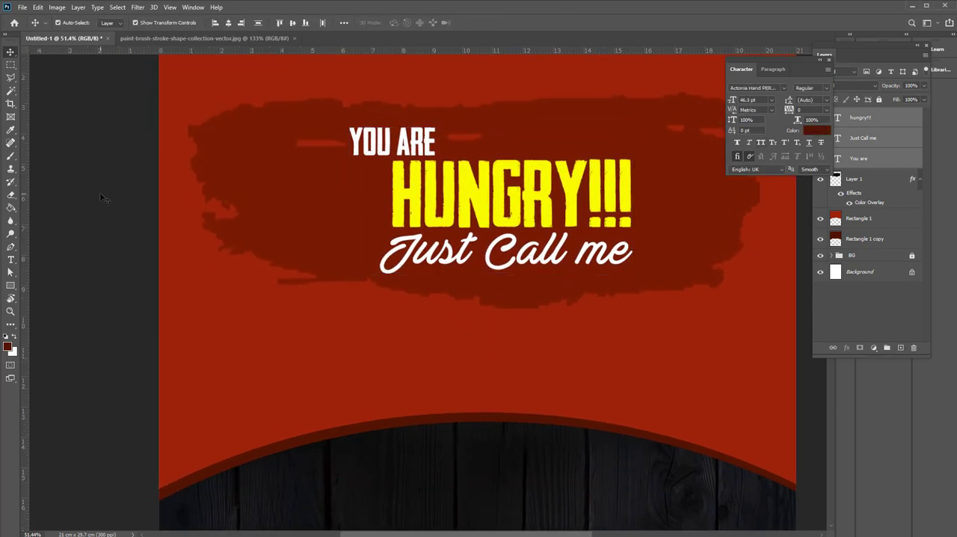
scroll(265, 246, down, 4)
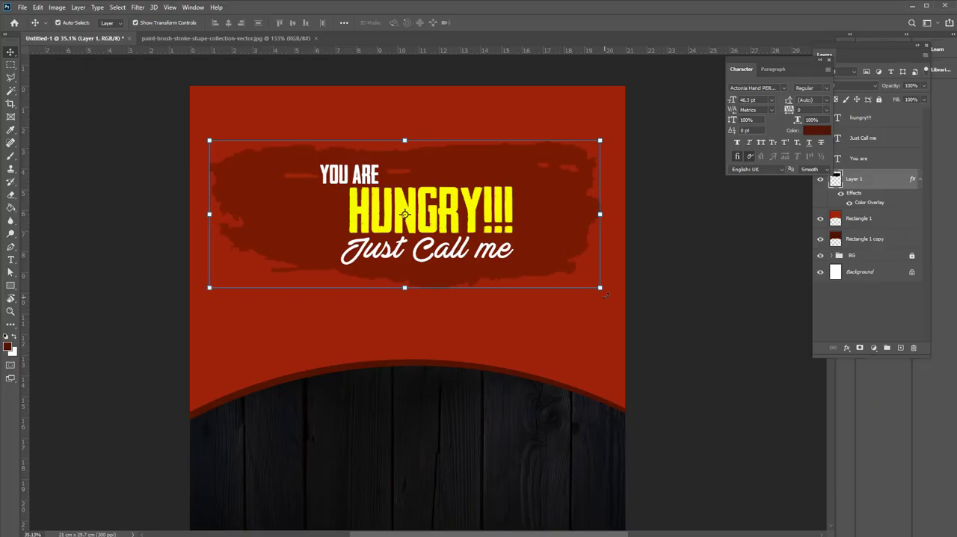
Narrow and shorten the dark red brush stroke so it fits closely around the three title texts
drag(604, 290, 546, 287)
key(alt+shift)
key(Return)
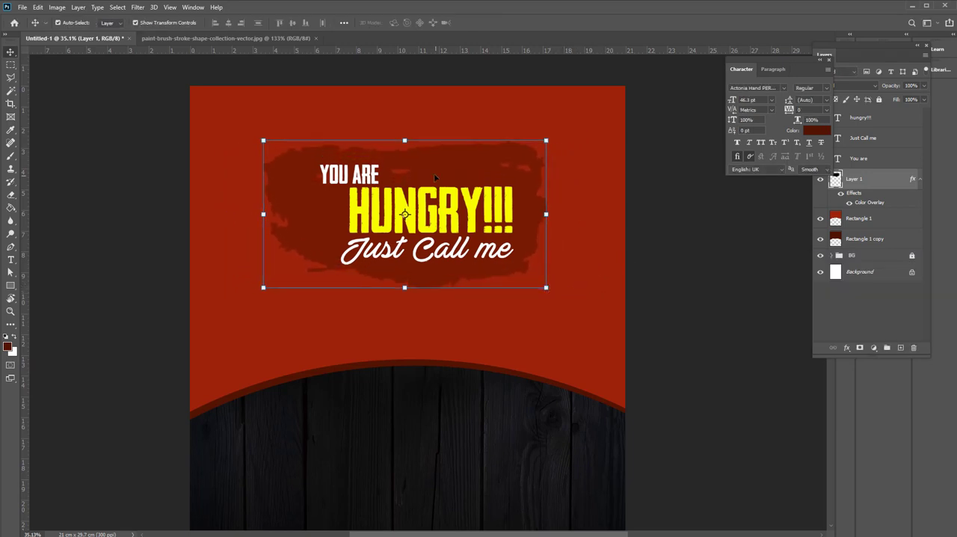
drag(405, 141, 404, 153)
drag(405, 287, 406, 282)
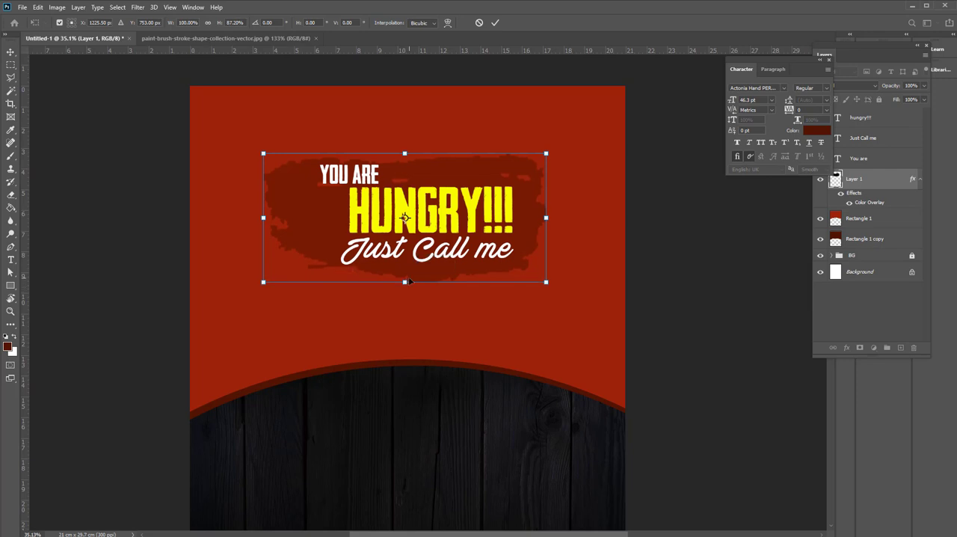
key(Return)
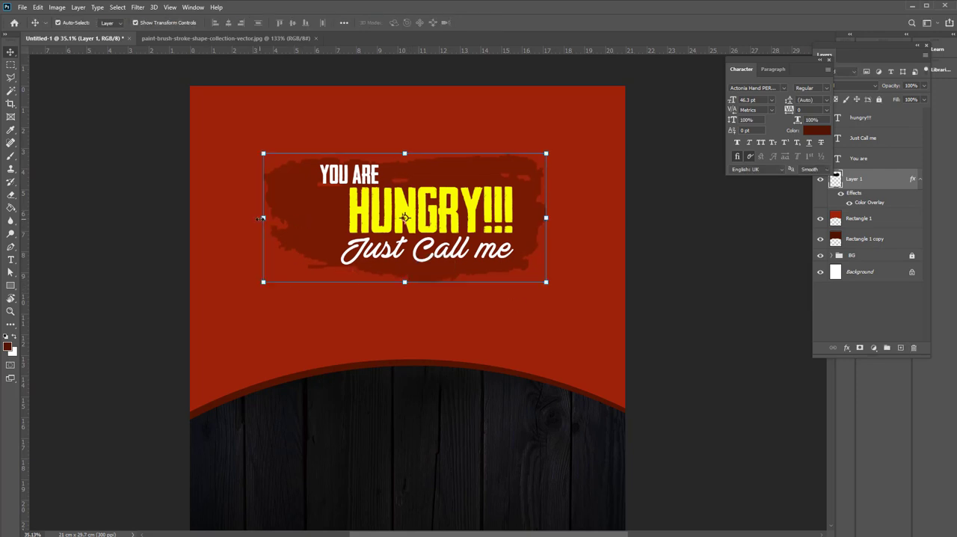
drag(261, 219, 304, 218)
drag(559, 282, 545, 292)
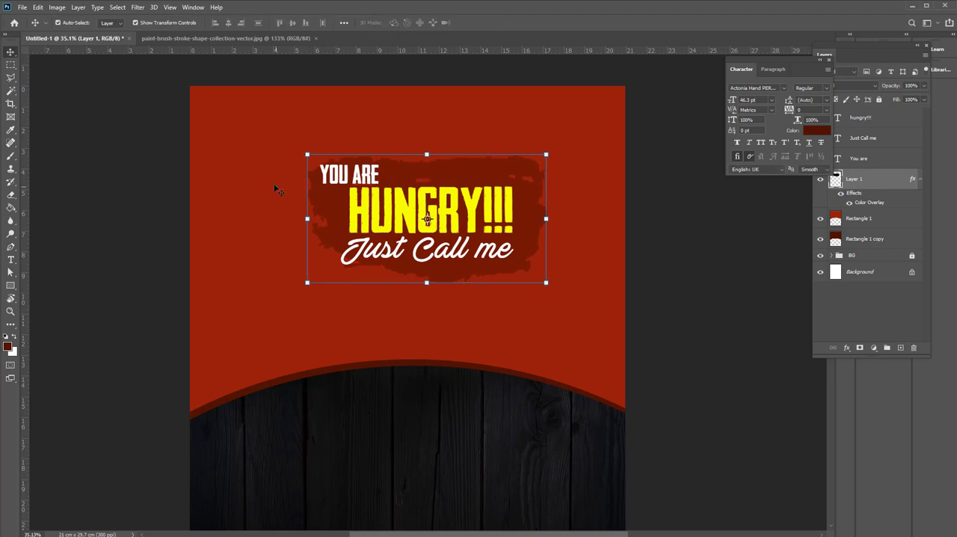
key(Return)
Give the brush stroke a Chisel Hard inner bevel and a 50% Multiply drop shadow with distance 4 px, spread 9% and size 35 px
click(392, 170)
click(847, 349)
click(858, 374)
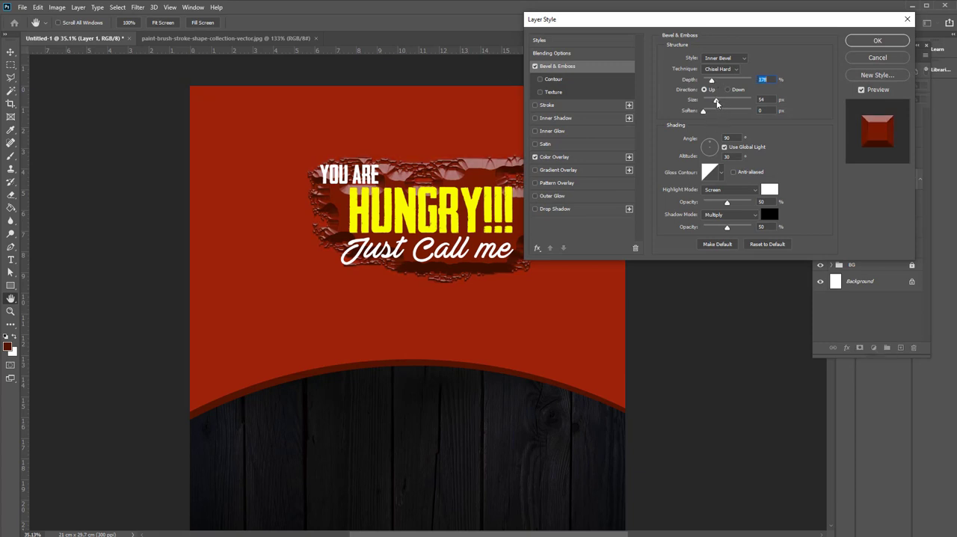
drag(717, 104, 710, 104)
click(554, 209)
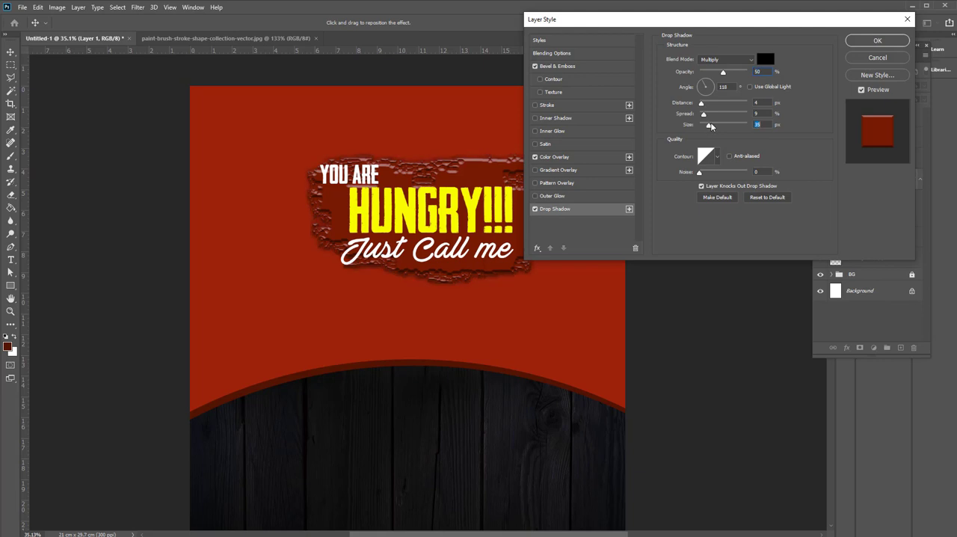
click(854, 44)
Select the three title texts together and scale them down slightly about their centre within the brush stroke
scroll(468, 211, up, 3)
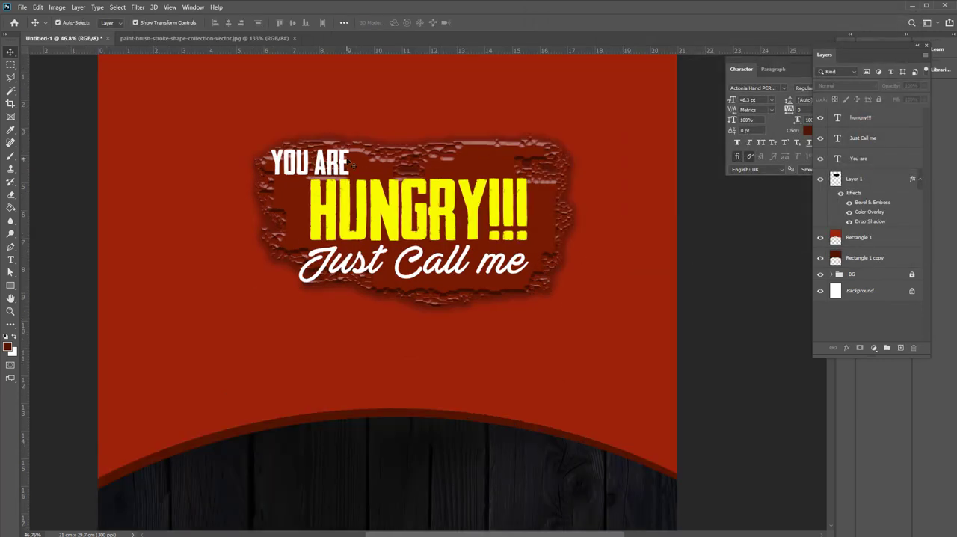
click(344, 161)
shift+click(361, 208)
shift+click(401, 269)
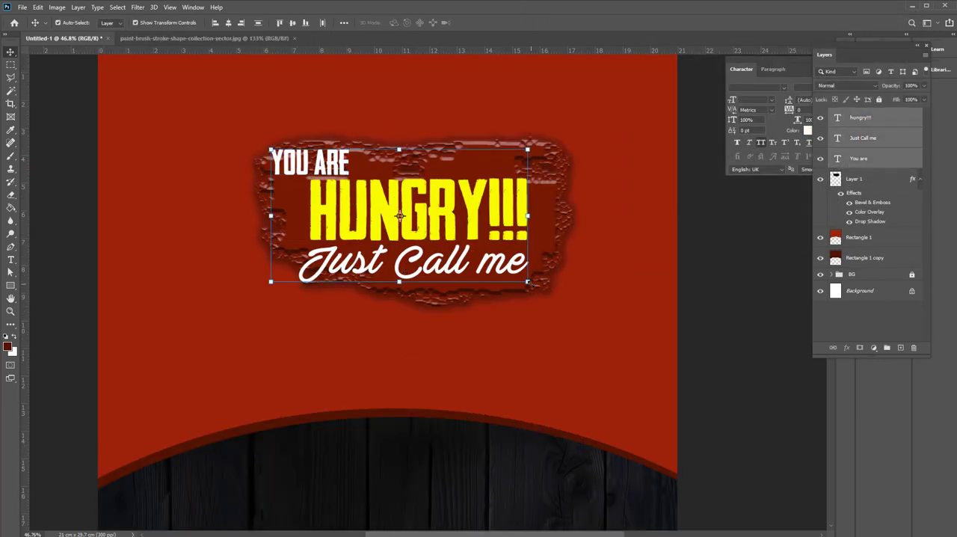
drag(527, 283, 511, 276)
key(Return)
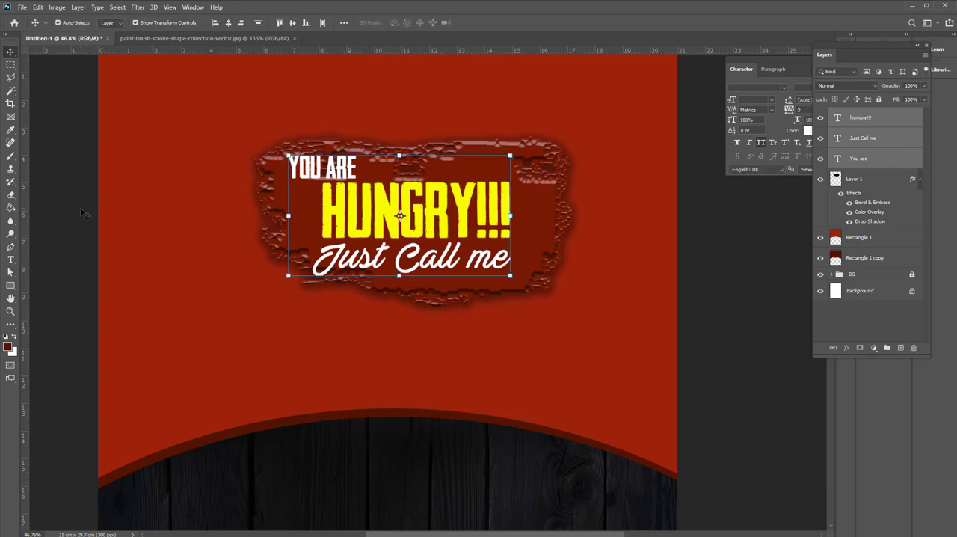
click(80, 210)
Place pexels-nerfee-mirandilla-3186654.jpg as a linked image and move it up over the header area
click(23, 7)
click(45, 213)
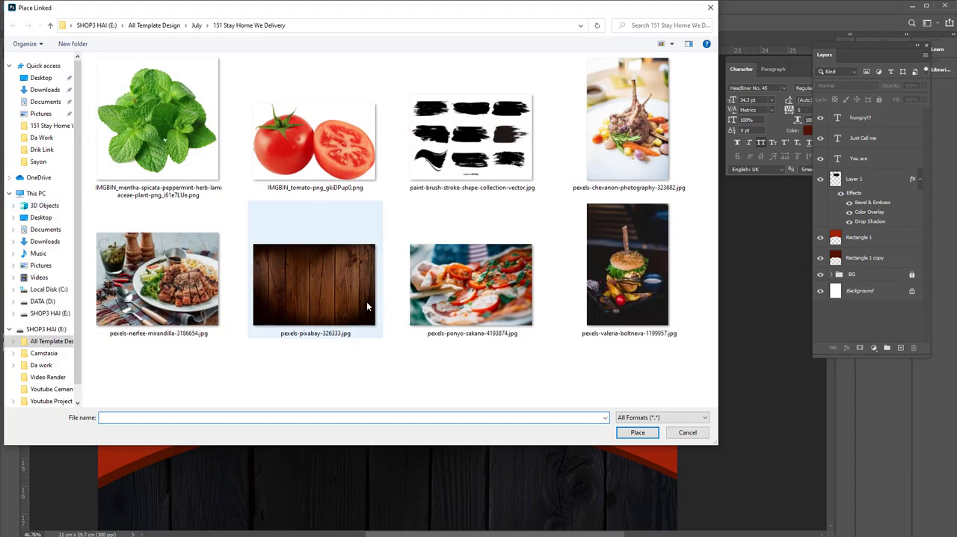
click(188, 261)
click(637, 432)
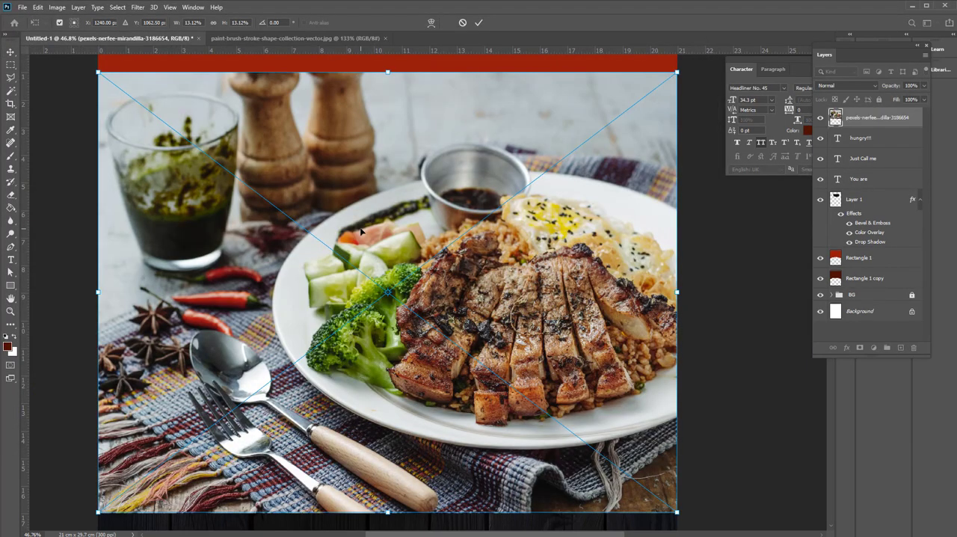
key(Return)
drag(556, 275, 553, 241)
Stack the food photo directly above the red header shape, clip it to that shape and enlarge it to about 22.59 × 17.96 cm
drag(877, 121, 859, 251)
alt+click(856, 248)
scroll(690, 321, down, 3)
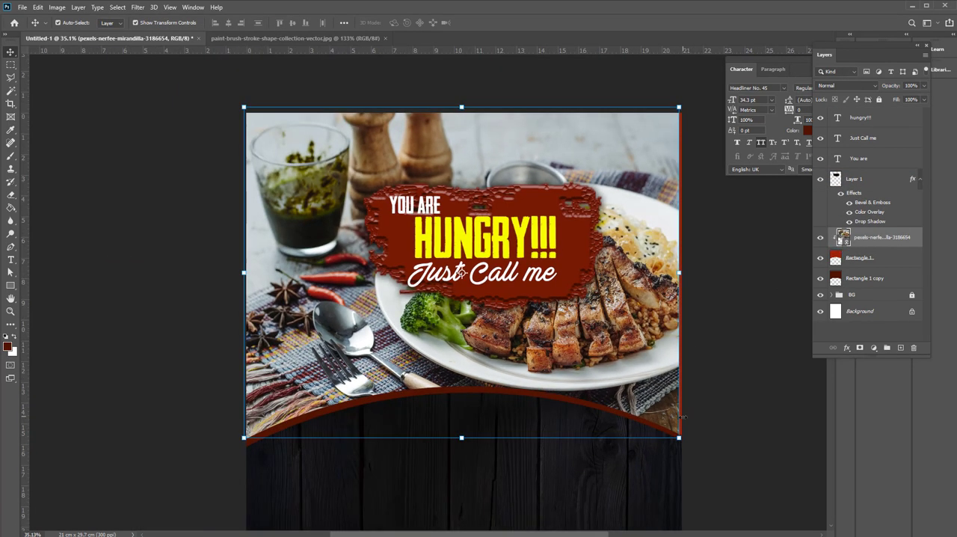
click(681, 439)
drag(679, 439, 695, 459)
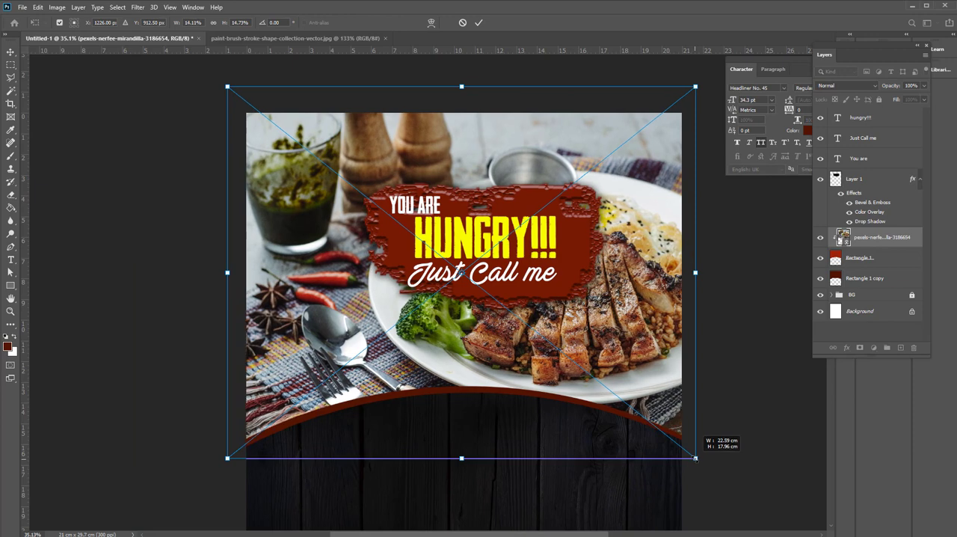
key(Return)
Group the brush stroke and the three title texts into a group named Text
click(871, 180)
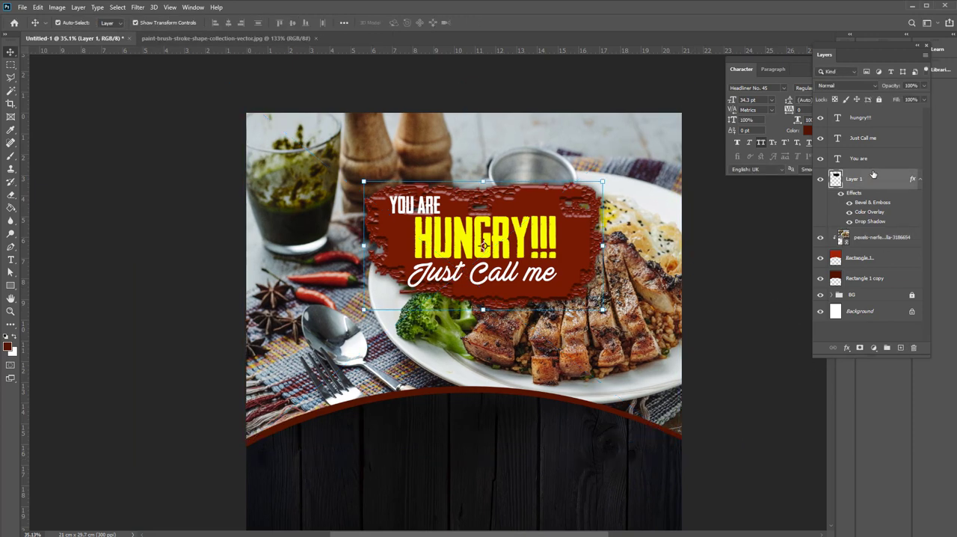
shift+click(876, 121)
key(ctrl+g)
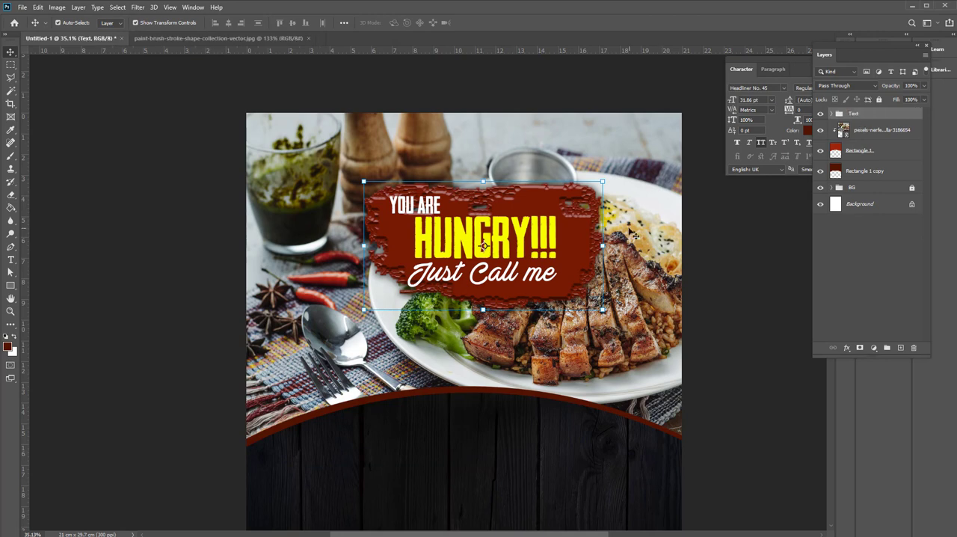
Rotate the Text group about -7.7°, move it toward the photo's upper-left corner and scale it down to about 10.67 × 5.71 cm
key(ctrl+t)
drag(625, 318, 634, 286)
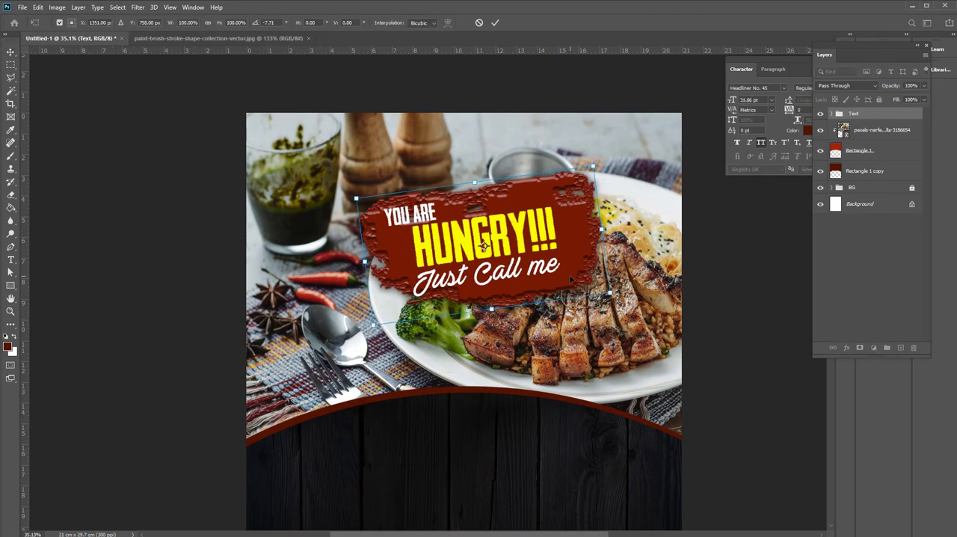
drag(570, 279, 511, 246)
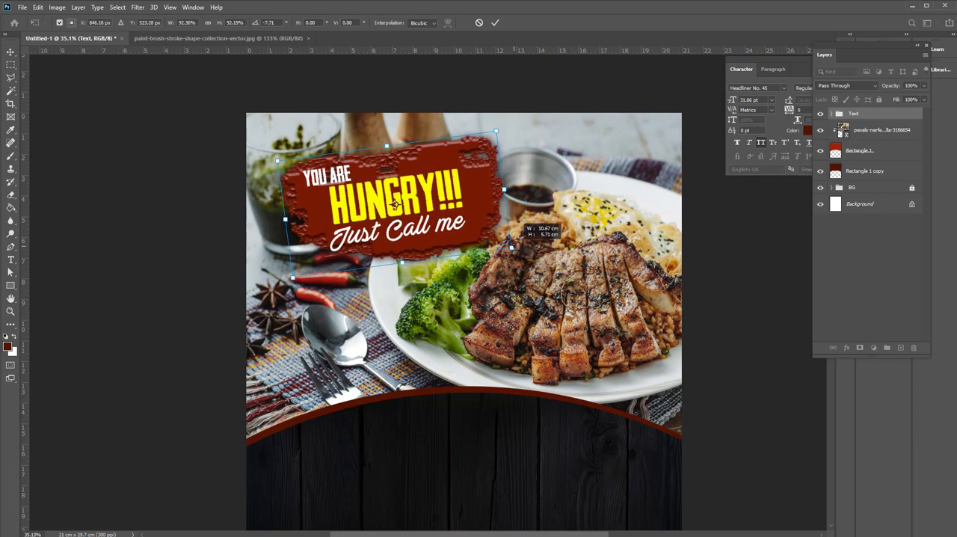
key(Return)
Shift the whole Text group slightly further left on the photo
ctrl+click(396, 196)
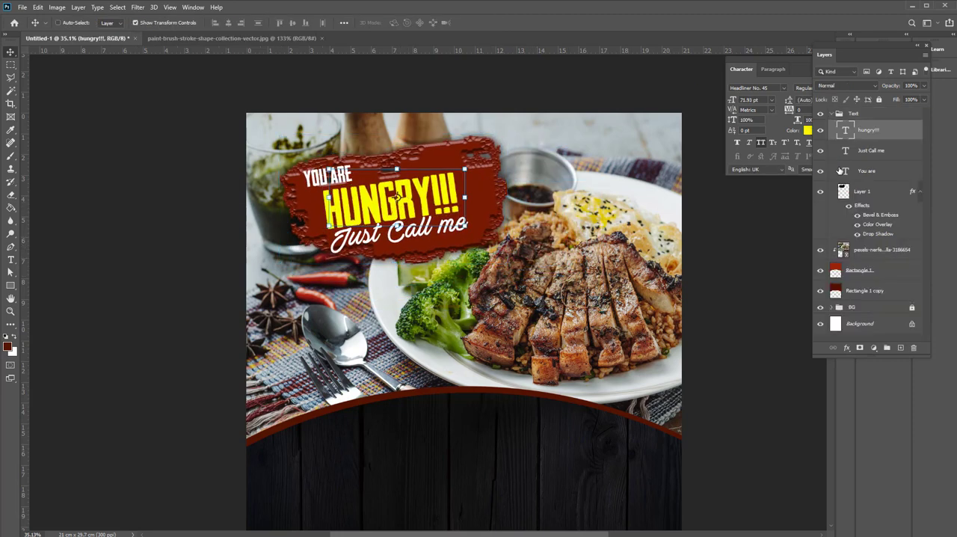
click(870, 114)
key(ctrl+t)
drag(487, 202, 467, 202)
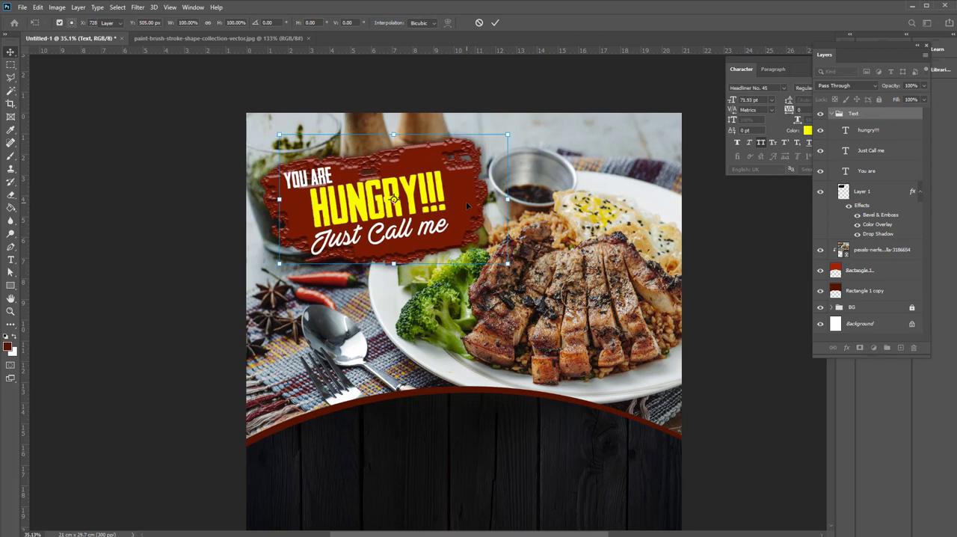
key(Return)
Draw an 856 px circle overlapping the left part of the header's curved edge and fill it white
scroll(466, 225, down, 5)
click(10, 286)
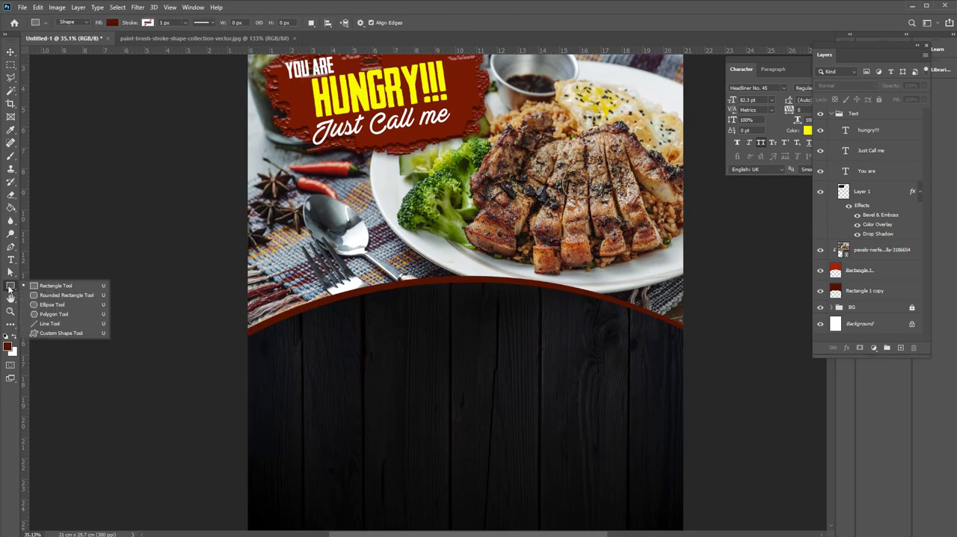
click(52, 304)
mouse_move(289, 267)
mouse_down()
mouse_move(438, 416)
mouse_move(437, 402)
mouse_up()
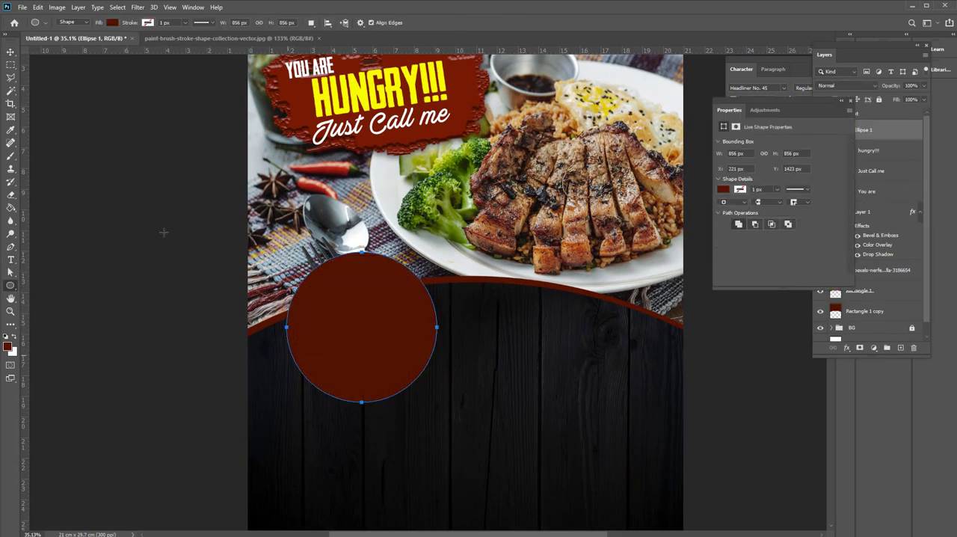
click(113, 23)
click(116, 75)
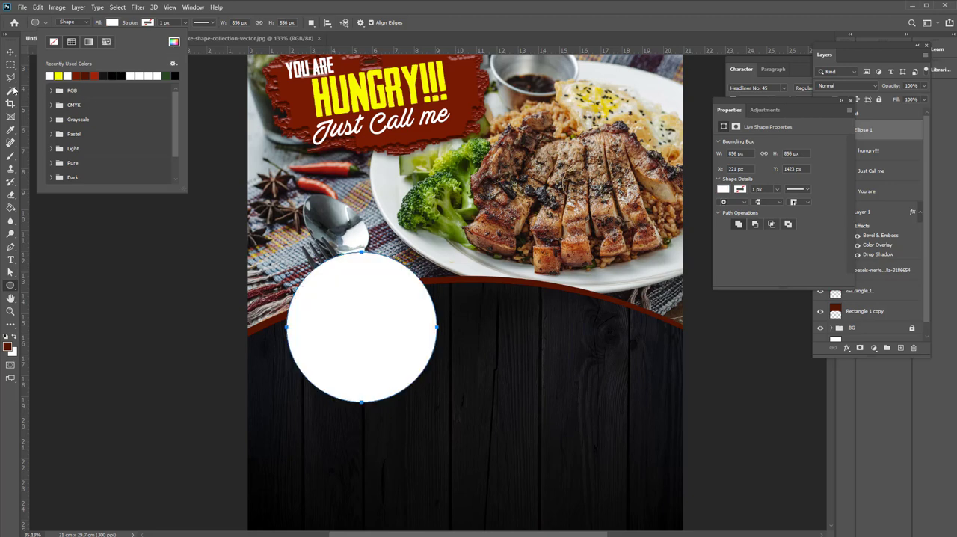
click(10, 52)
scroll(389, 331, up, 2)
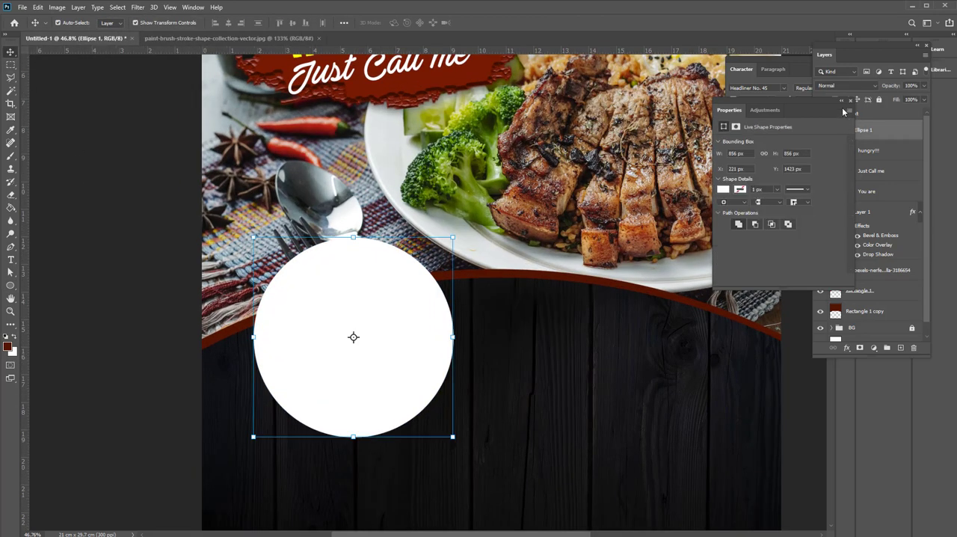
Move the circle's layer out of the Text group to the top of the layer stack and collapse the group
click(851, 100)
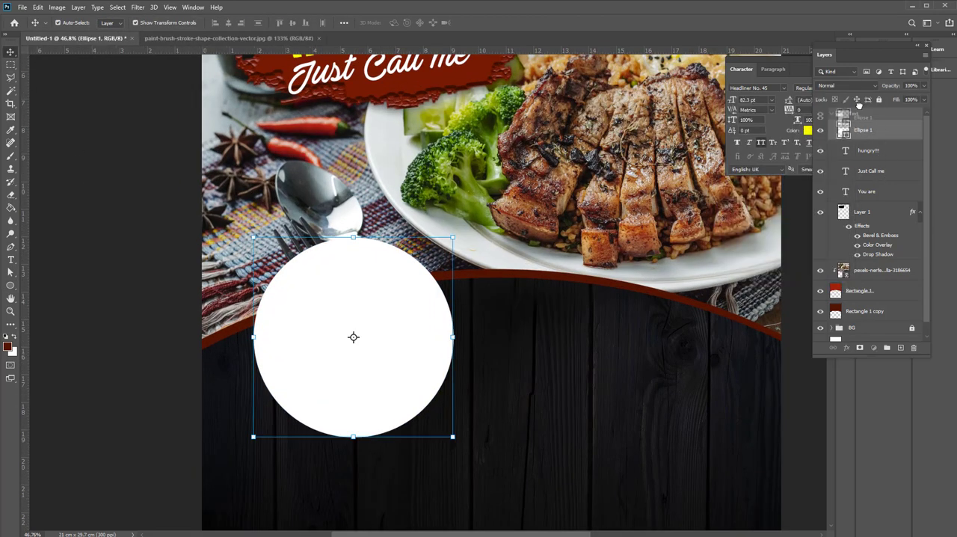
drag(859, 105, 858, 111)
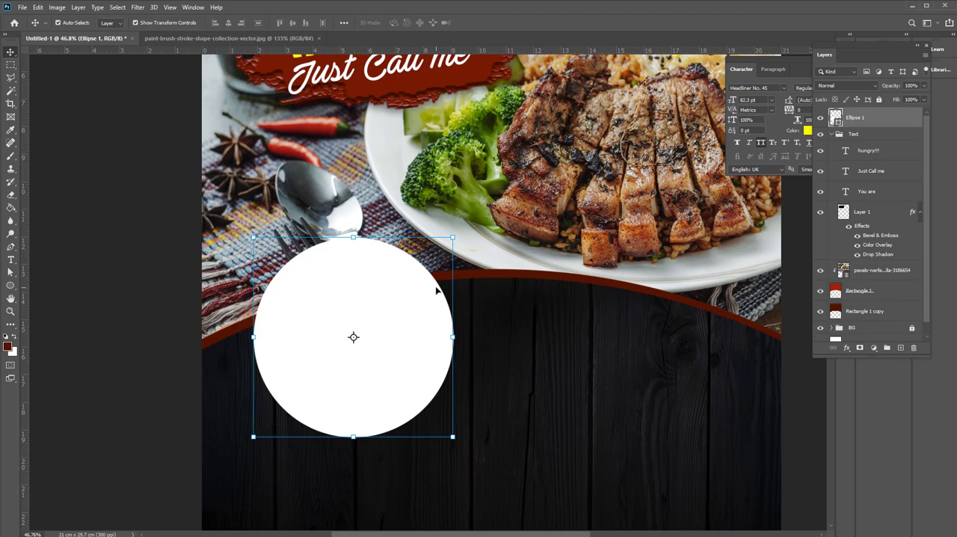
click(832, 134)
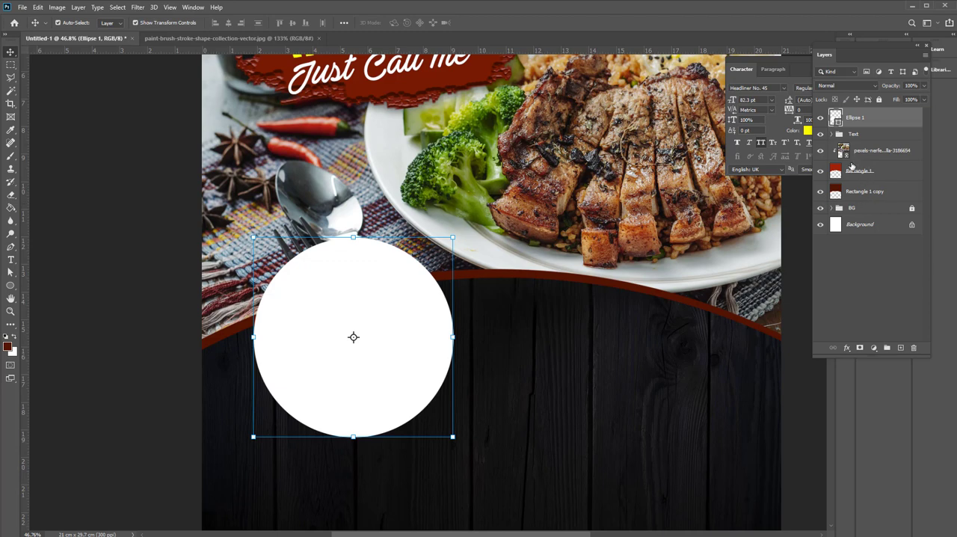
click(867, 153)
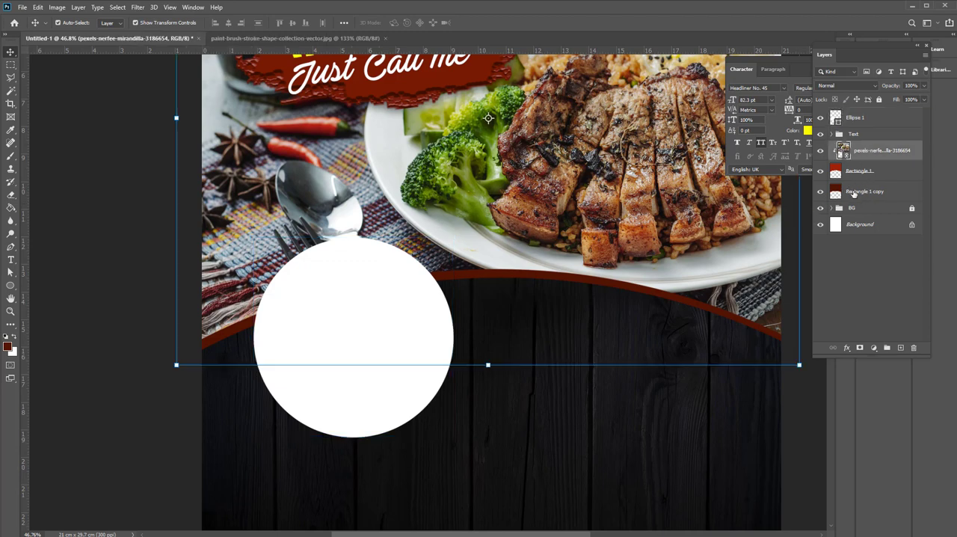
shift+click(854, 193)
drag(848, 164, 851, 208)
key(ctrl+z)
Duplicate the white circle, shrink the copy about its centre to 745 px and fill it with the header's red
click(855, 120)
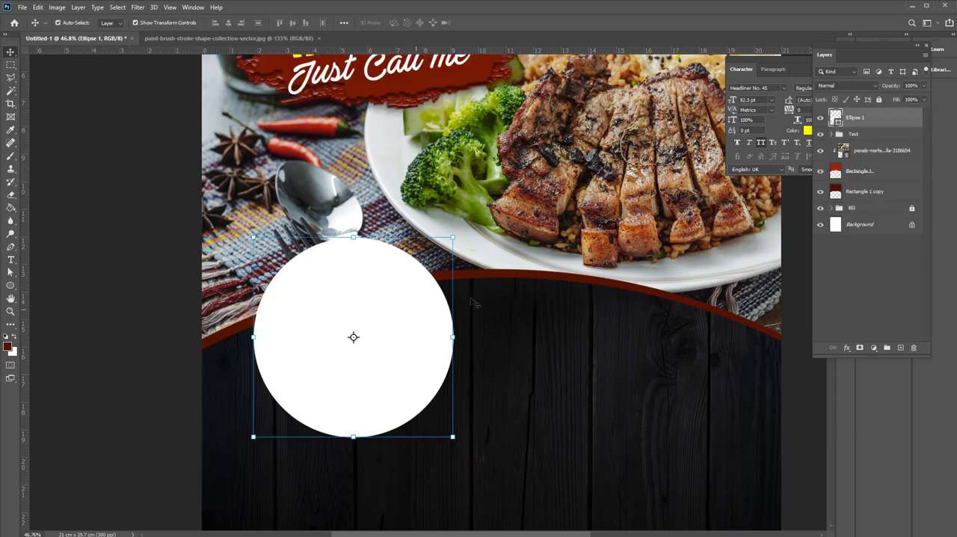
key(ctrl+j)
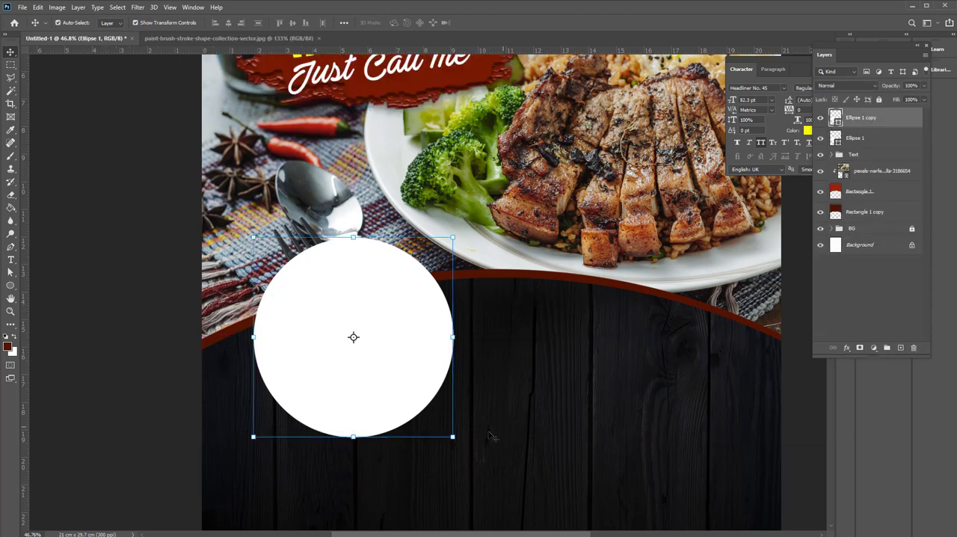
drag(453, 436, 439, 424)
key(i)
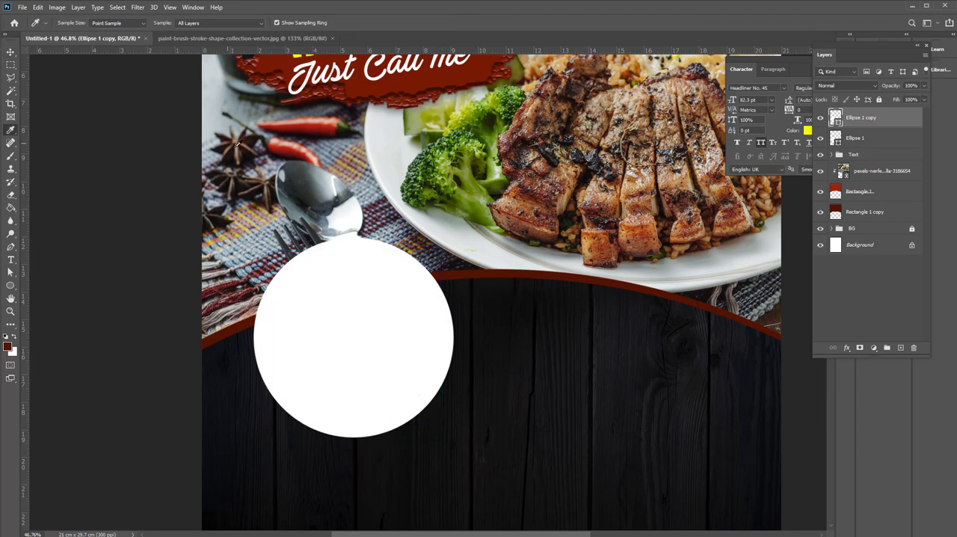
key(u)
click(114, 23)
click(98, 76)
click(10, 53)
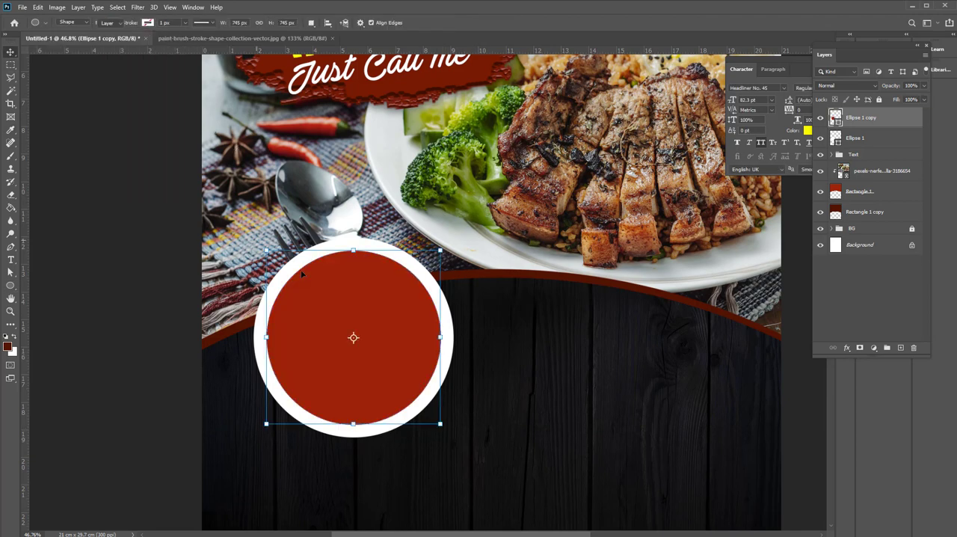
Select the red and white circles together and scale them down about their shared centre
scroll(376, 361, down, 2)
scroll(381, 361, up, 1)
shift+click(874, 136)
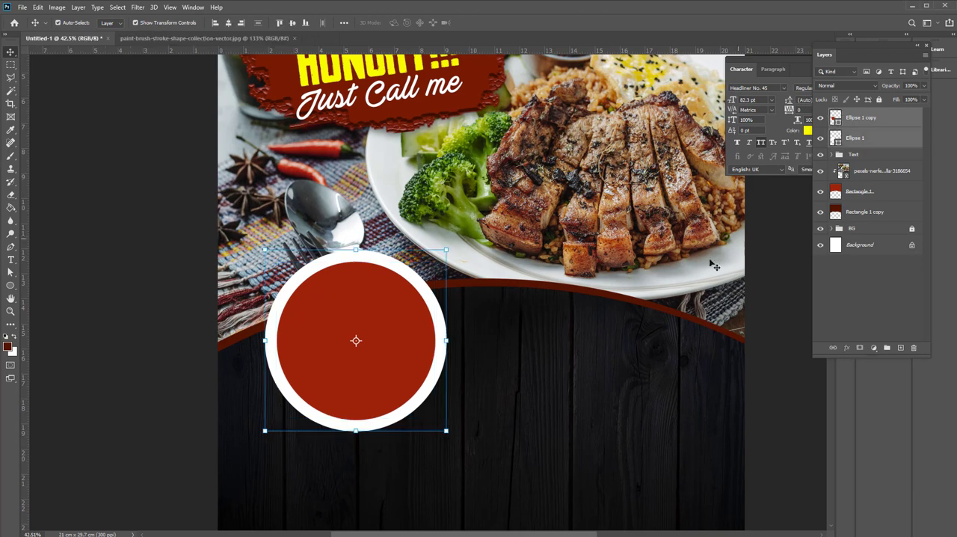
drag(445, 433, 433, 418)
key(Return)
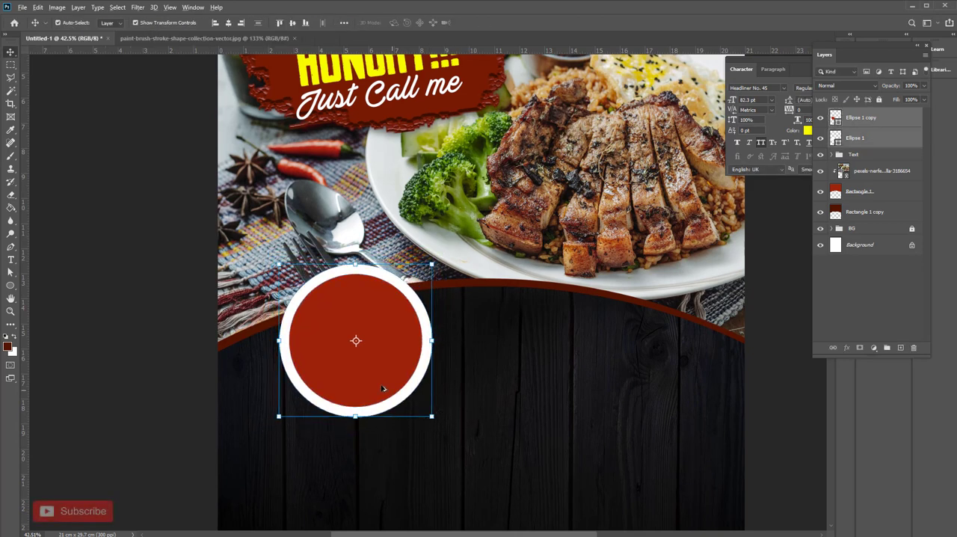
Duplicate the circle pair twice to the right, forming a row of three slightly overlapping circles along the header's curve
drag(334, 352, 452, 347)
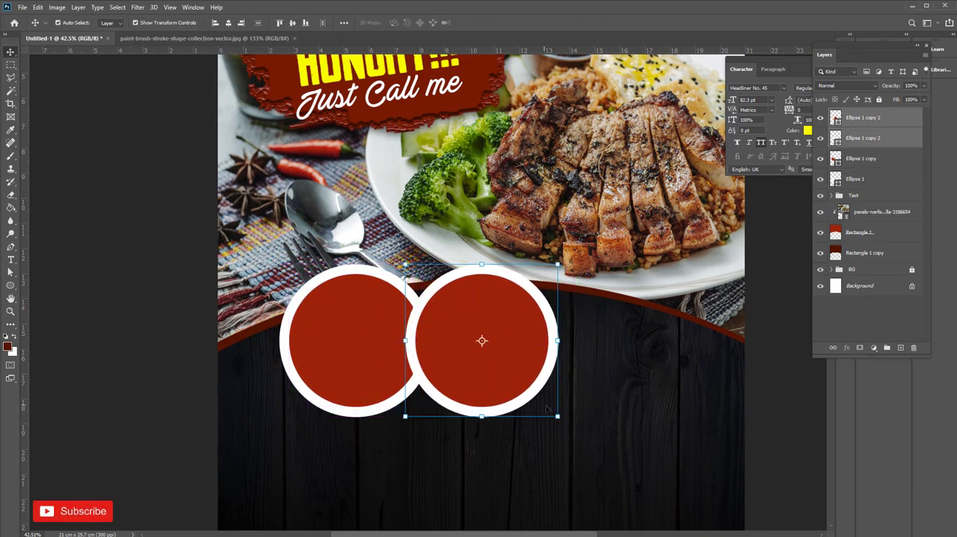
drag(528, 374, 666, 368)
click(494, 281)
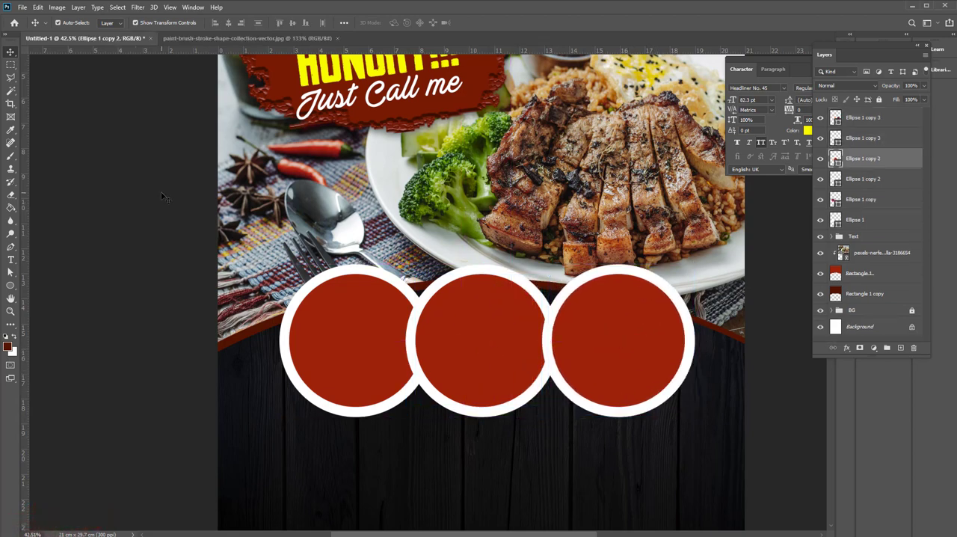
Enlarge the middle red-and-white circle pair about its centre and bring it in front of the two outer pairs
click(162, 192)
click(465, 271)
shift+click(473, 335)
drag(562, 418, 574, 432)
key(Return)
key(ctrl+shift+bracketright)
click(633, 492)
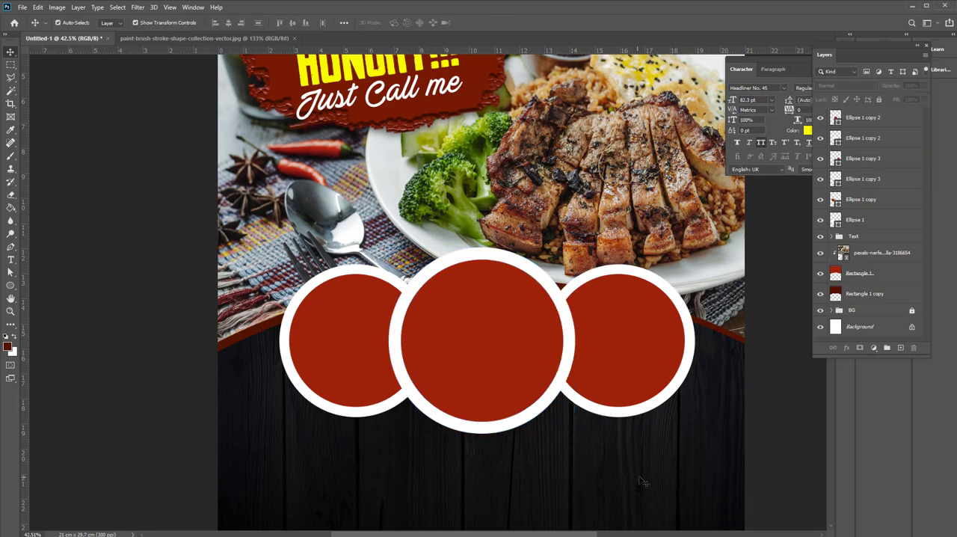
Group the header food photo with its two curved red rectangles and lock the group
drag(641, 480, 337, 277)
click(440, 469)
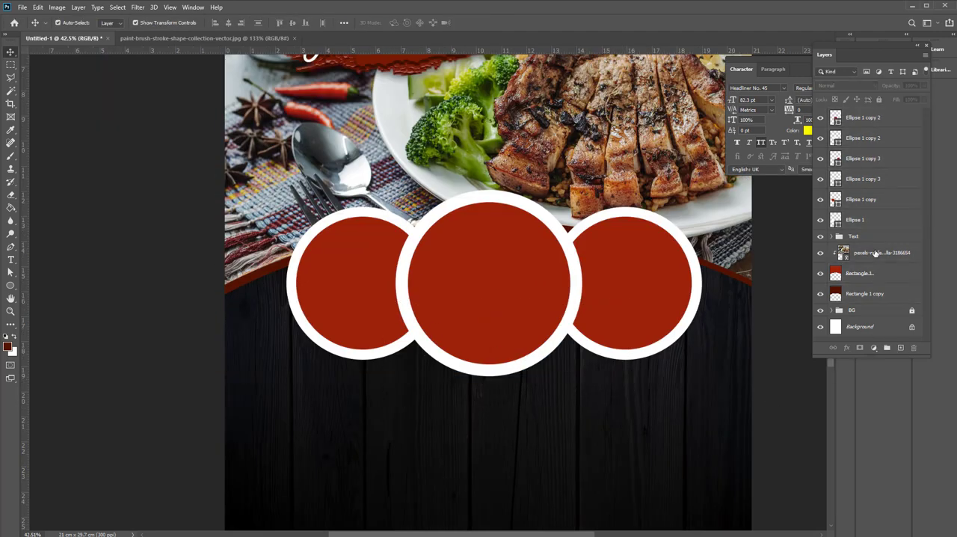
click(876, 253)
shift+click(868, 293)
key(ctrl+g)
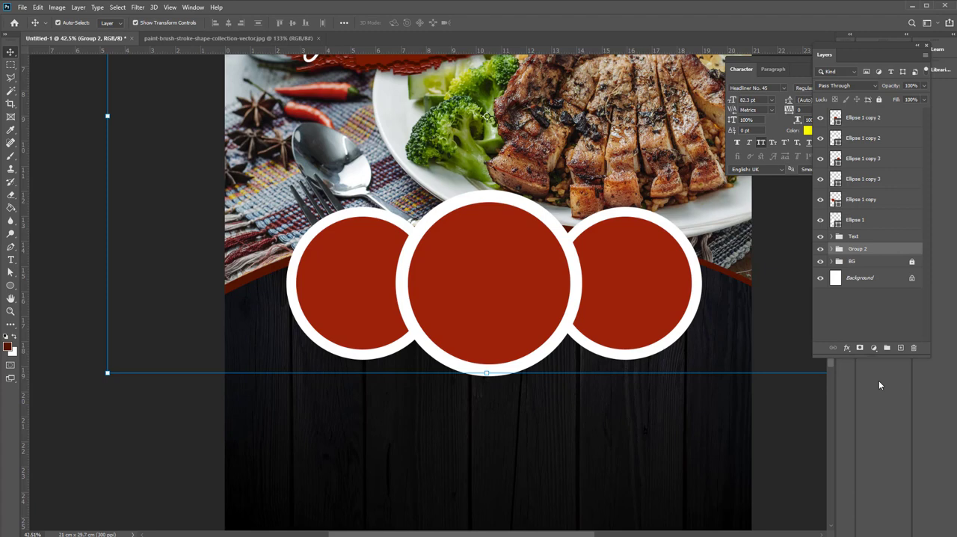
click(880, 100)
Select all six circles, shift them down slightly and scale them together to about 110.63% about their shared centre
drag(609, 408, 408, 314)
drag(455, 315, 456, 327)
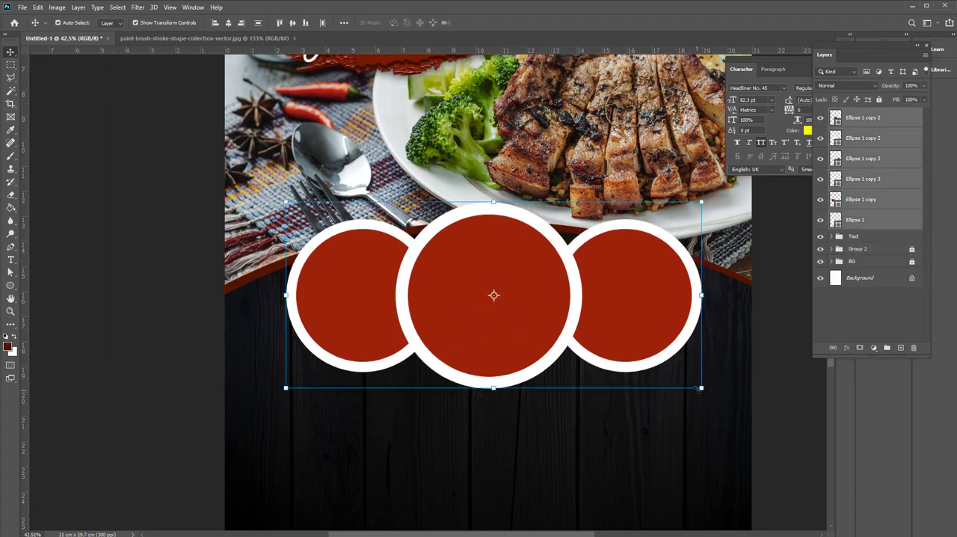
key(ctrl+t)
drag(700, 387, 724, 401)
key(ctrl+0)
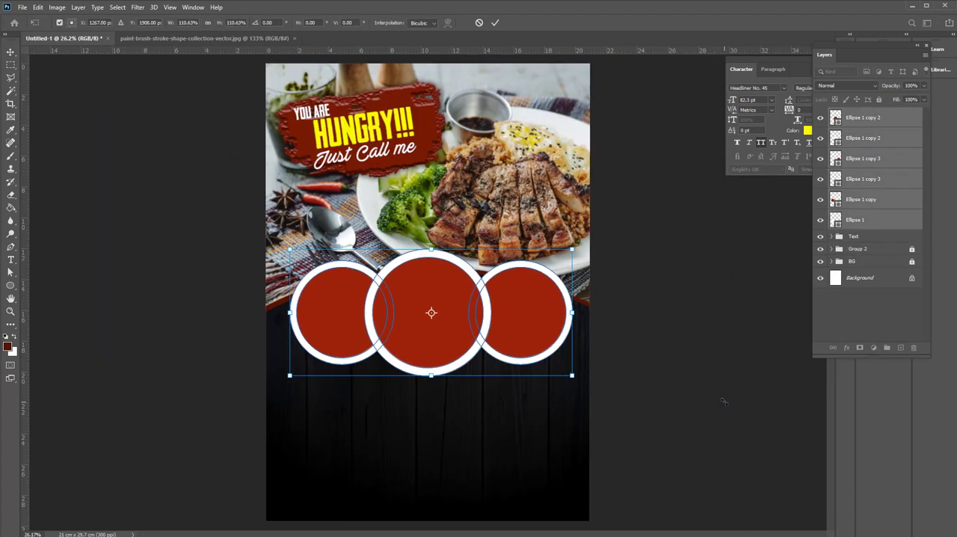
key(Return)
Add the yellow headline "STAY HOME" below the circles and centre it horizontally on the page
key(t)
click(361, 414)
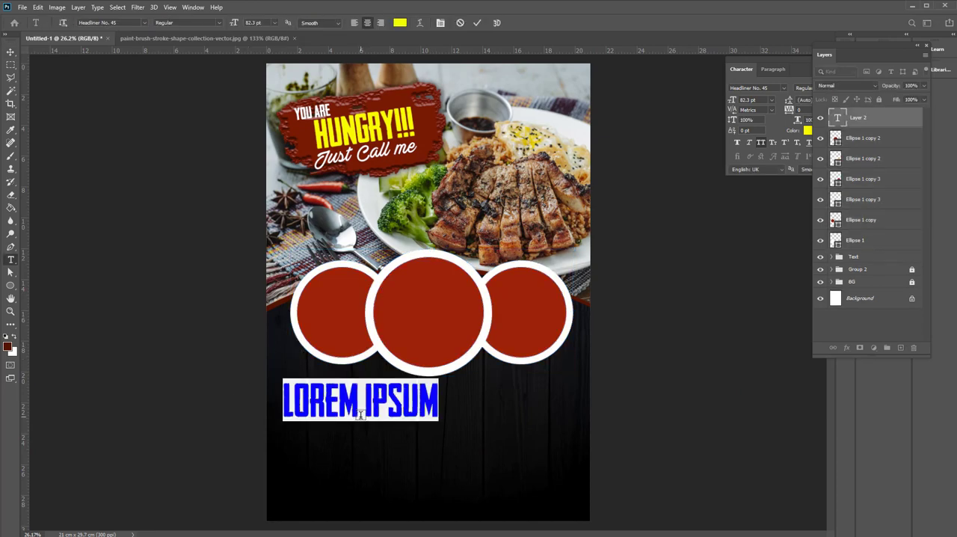
text(STAY HOME)
key(ctrl+a)
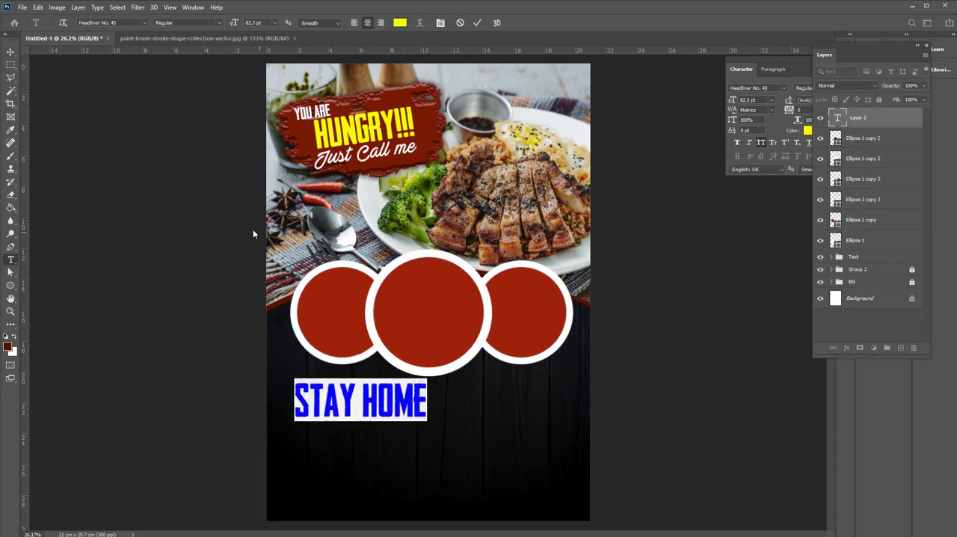
click(10, 52)
click(228, 23)
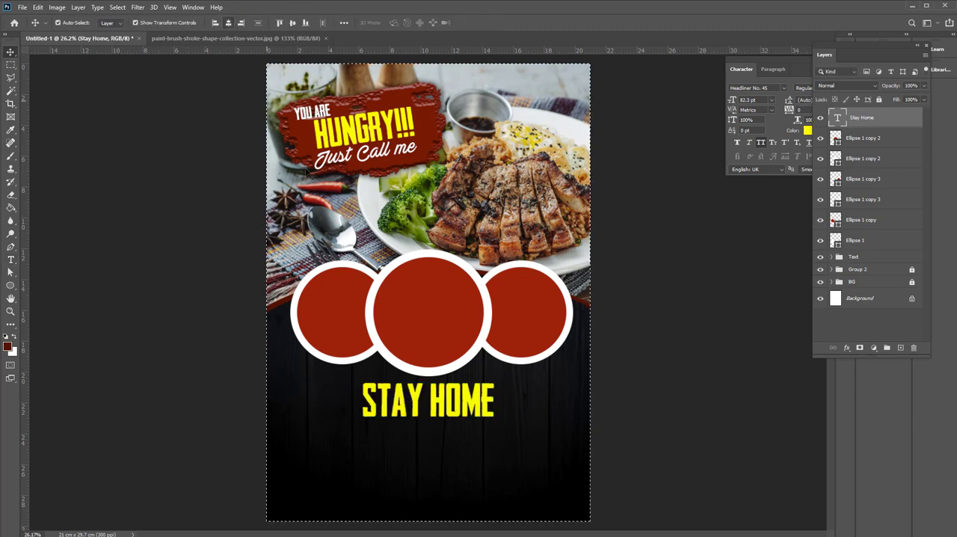
click(610, 351)
Duplicate the "STAY HOME" line below itself, change the copy's text to "WE DELIVERY" and colour it white
drag(473, 405, 455, 461)
key(t)
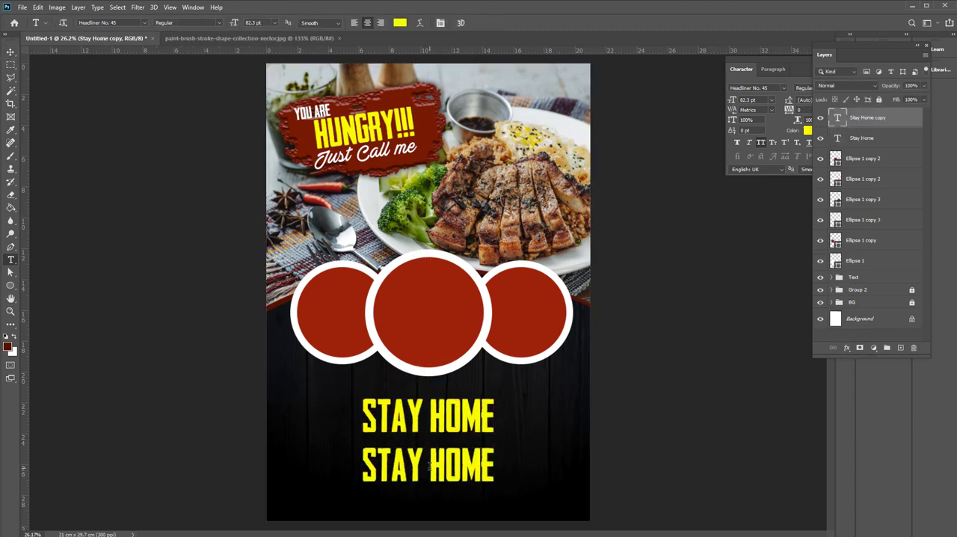
triple_click(430, 465)
text(WE D)
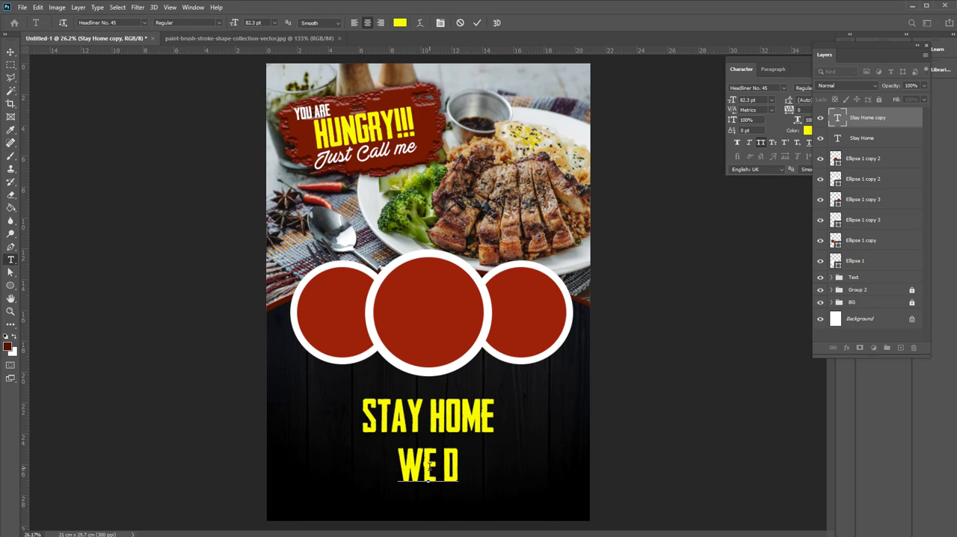
text(ELIVERY)
key(ctrl+a)
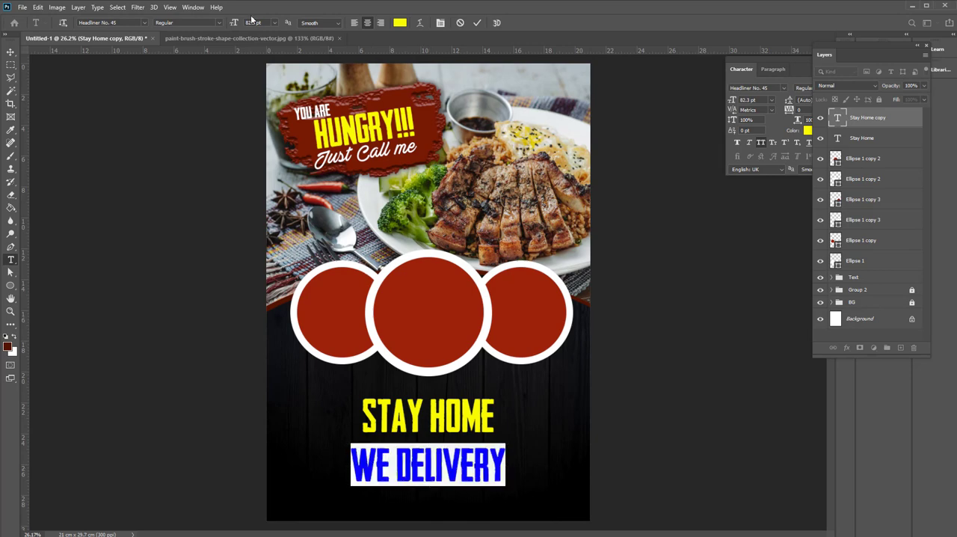
click(400, 22)
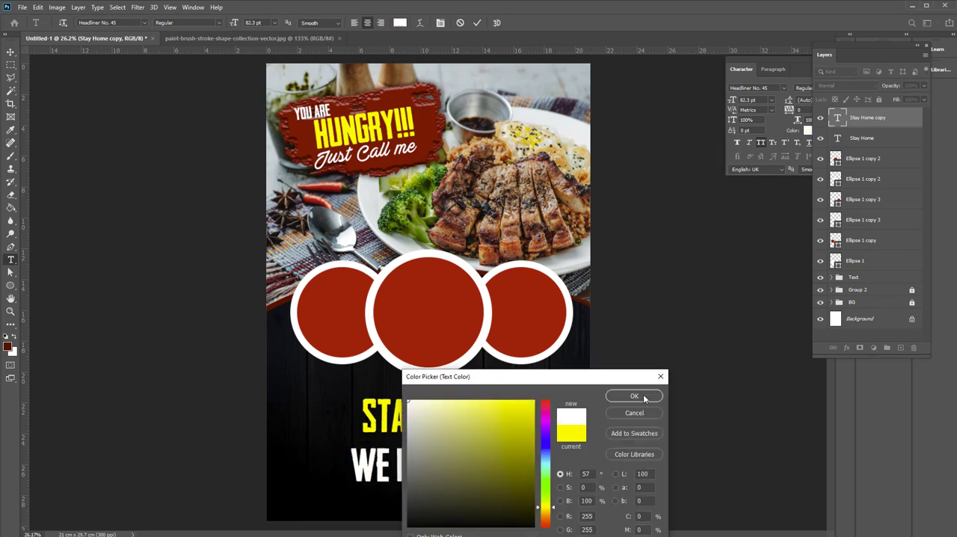
click(644, 397)
click(10, 51)
Reposition the two headline lines so they stack closely beneath the middle circle
scroll(466, 483, up, 10)
drag(411, 431, 420, 275)
click(620, 329)
Duplicate the "WE DELIVERY" line downward and set the copy's font to Bebas Neue Regular
scroll(486, 449, down, 3)
drag(486, 449, 563, 276)
scroll(521, 324, up, 4)
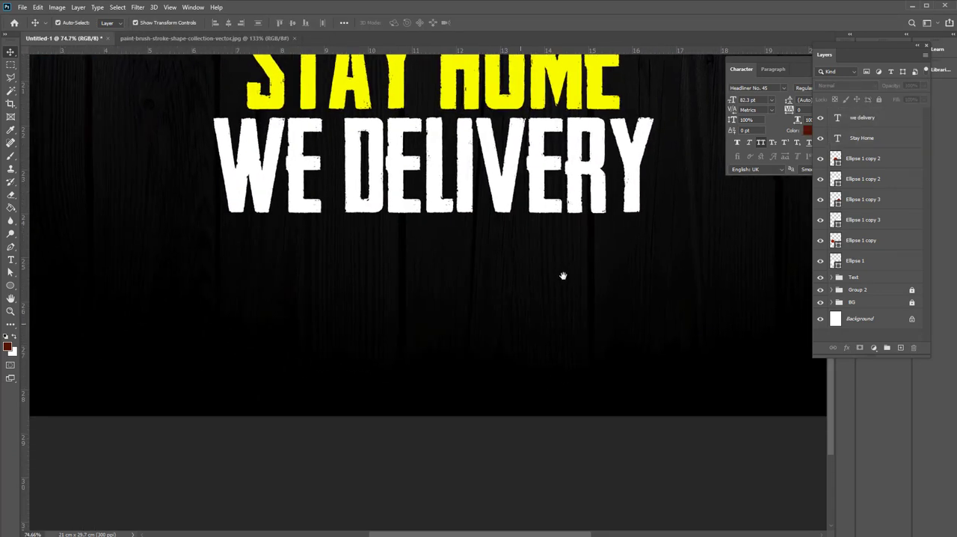
scroll(520, 364, up, 2)
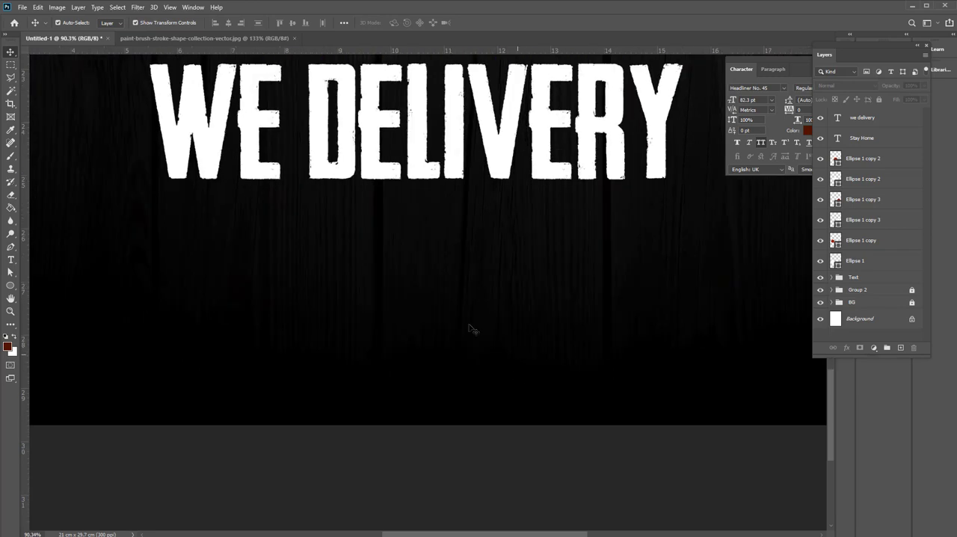
drag(472, 329, 508, 350)
alt+drag(265, 152, 265, 330)
key(t)
click(334, 298)
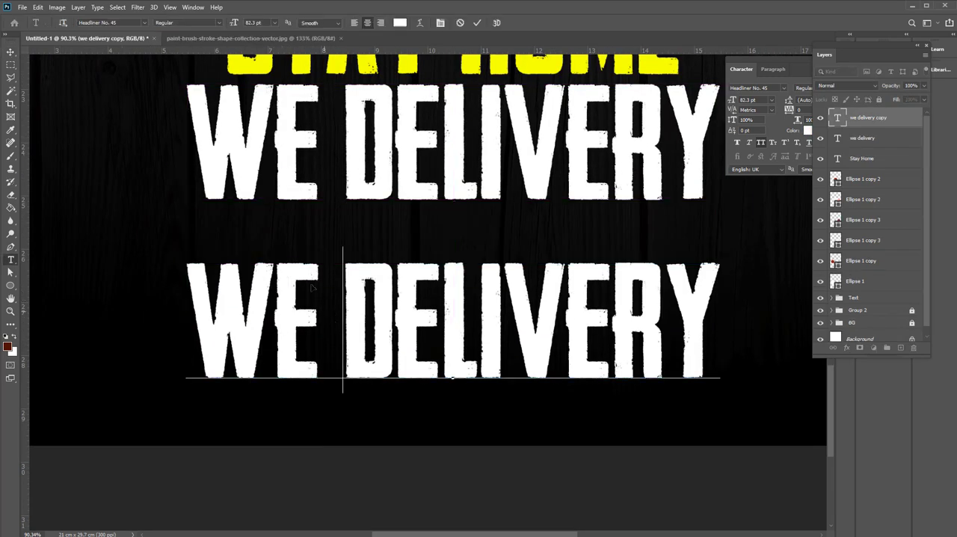
key(ctrl+a)
click(118, 23)
text(beba)
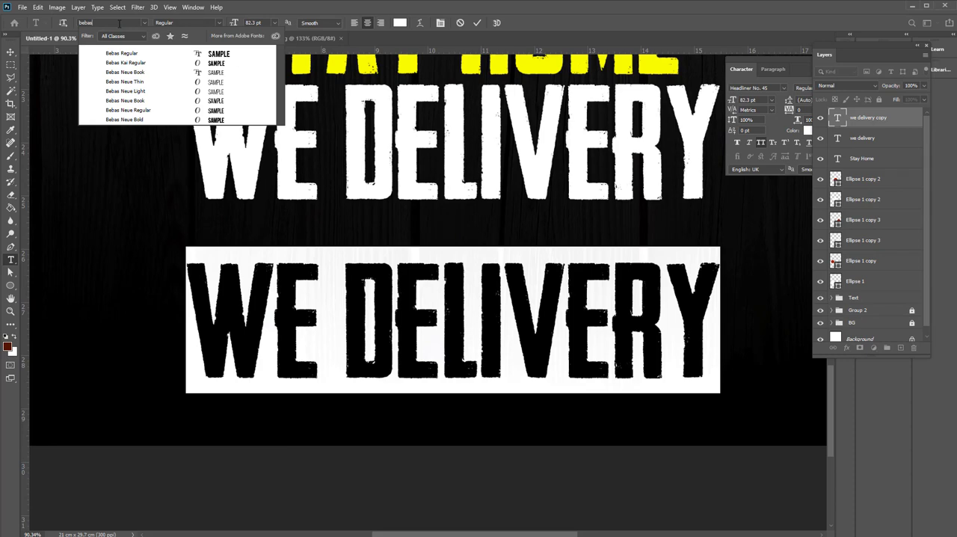
click(152, 110)
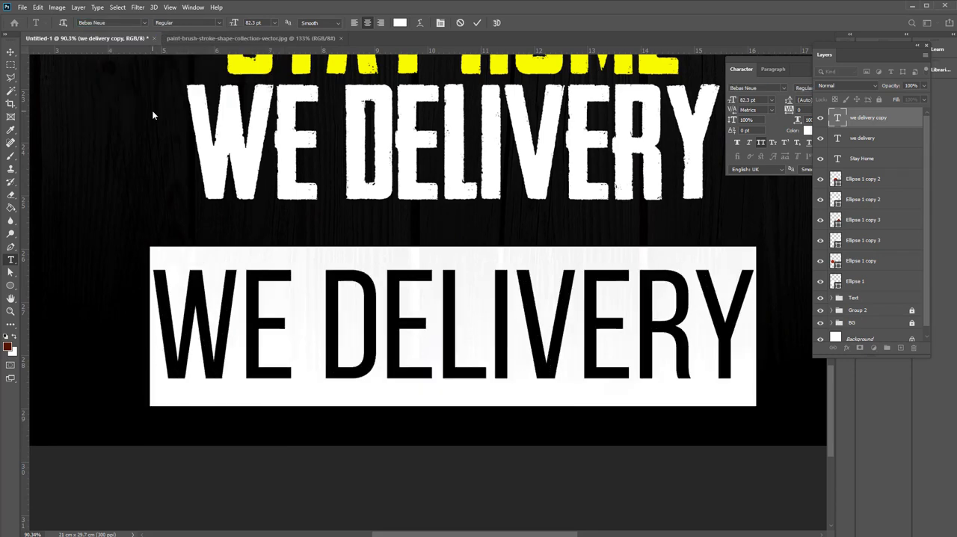
Change the copy to right-aligned "DELIVERY ORDER" at 24.3 pt and place it under the left half of "WE DELIVERY"
text(DELIVERY)
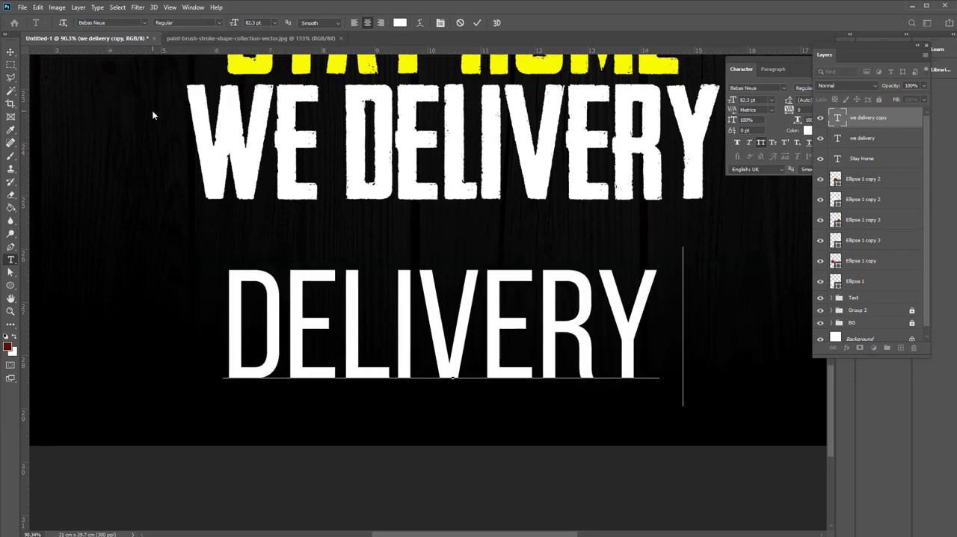
text( ORDER)
key(ctrl+a)
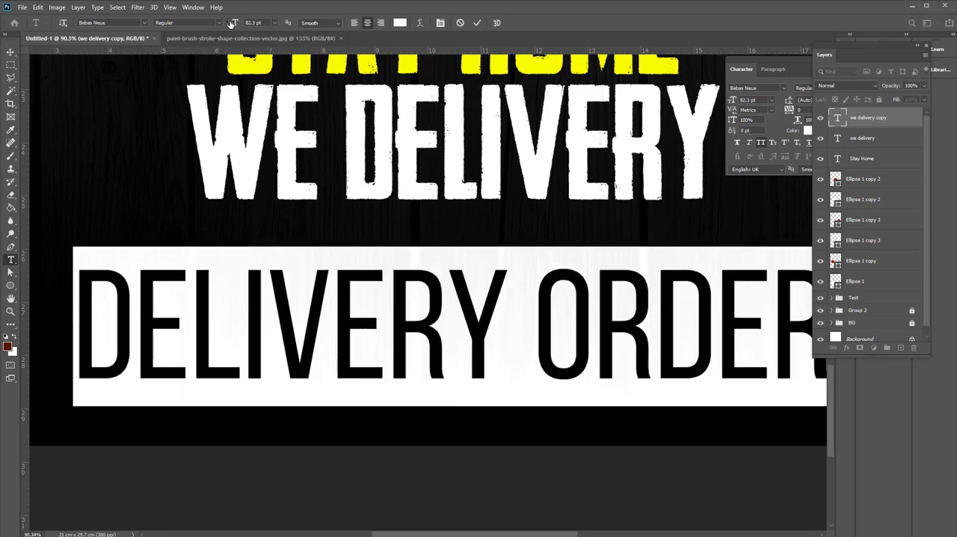
drag(231, 23, 202, 30)
click(381, 23)
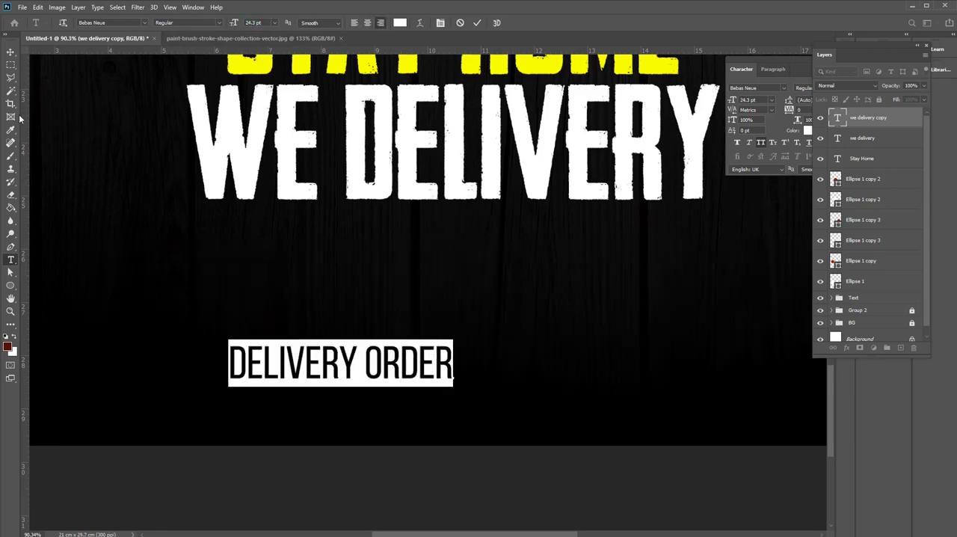
click(10, 52)
click(302, 357)
drag(302, 357, 256, 299)
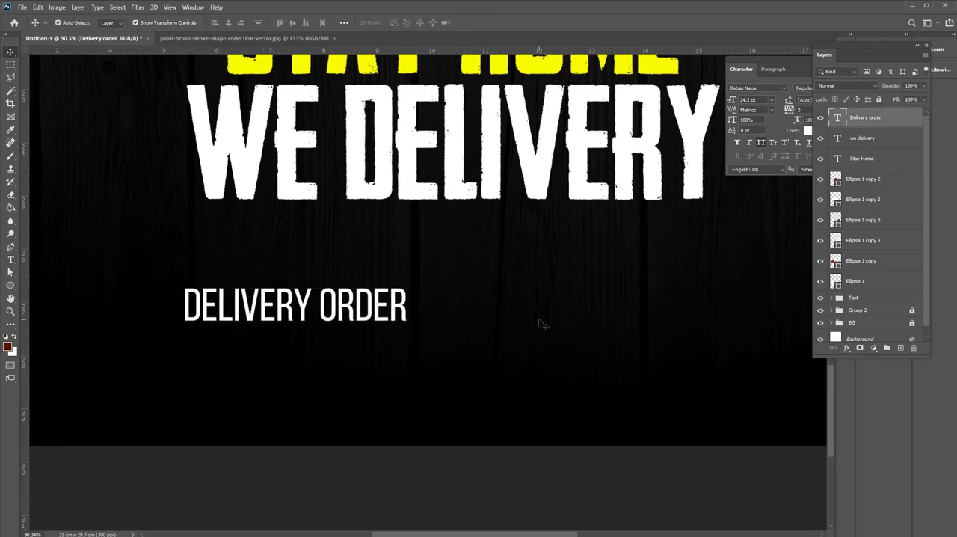
Duplicate the "DELIVERY ORDER" line just below itself and replace the copy's text with a placeholder phone number
click(541, 322)
scroll(427, 351, up, 3)
drag(426, 351, 539, 227)
drag(447, 177, 445, 245)
key(t)
click(397, 238)
key(ctrl+a)
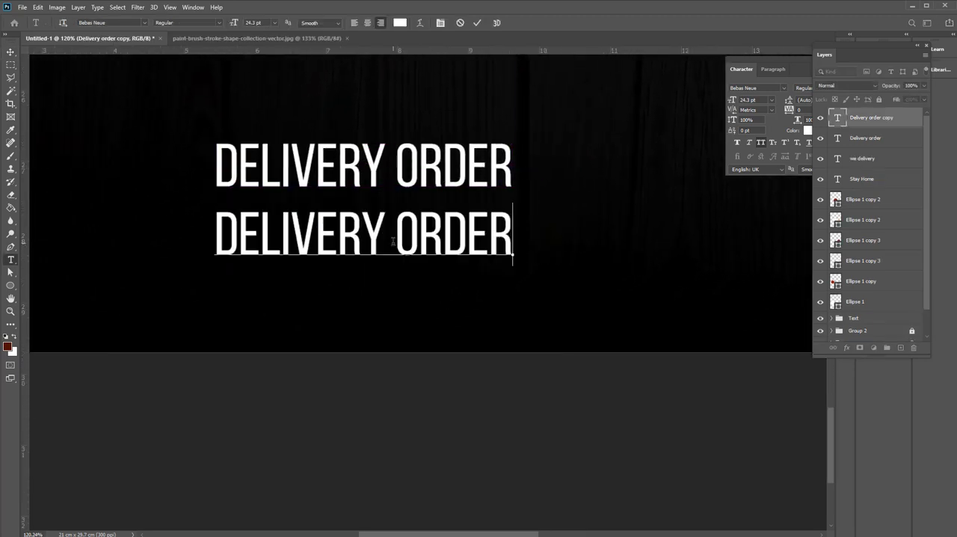
text(+123456789)
key(ctrl+a)
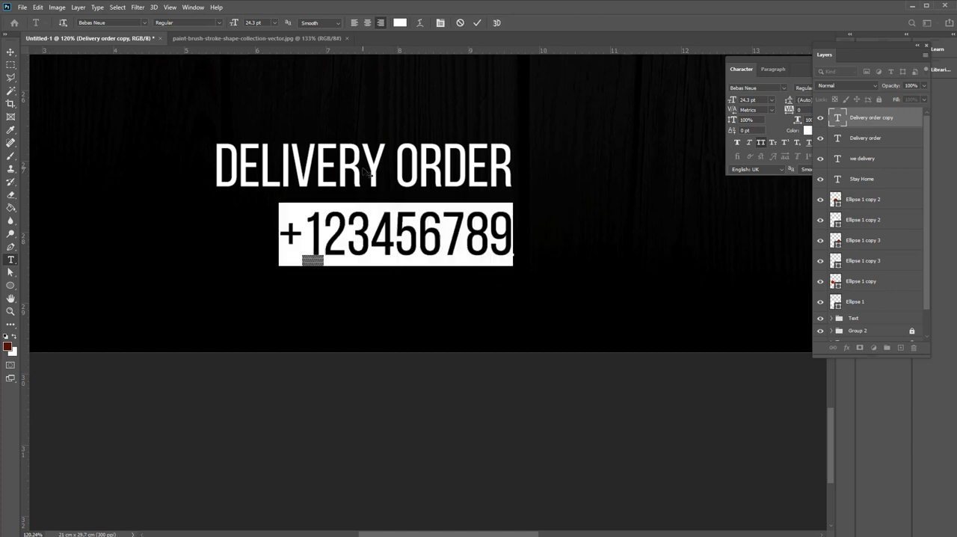
Set the phone number text to Bebas Neue Bold at 42.3 pt
click(220, 23)
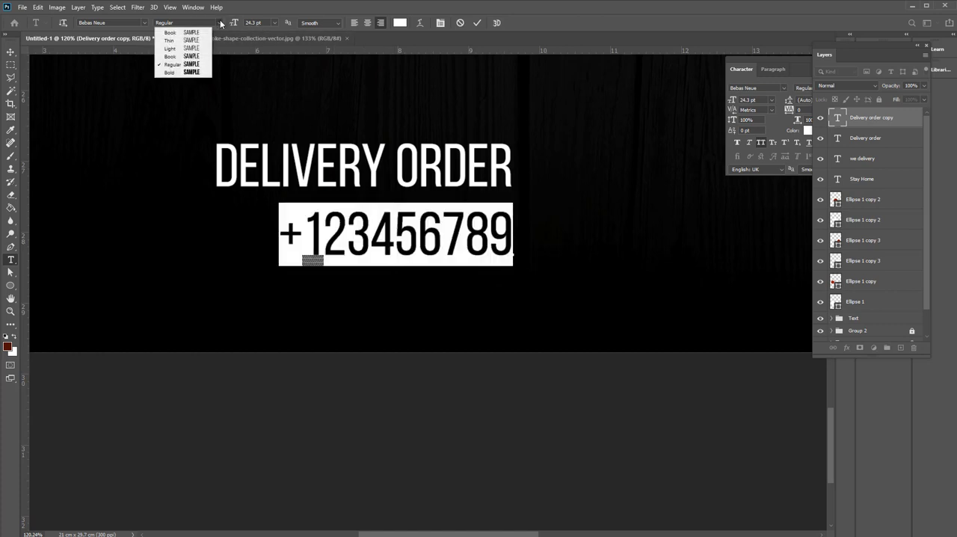
click(178, 74)
drag(238, 23, 246, 25)
click(15, 53)
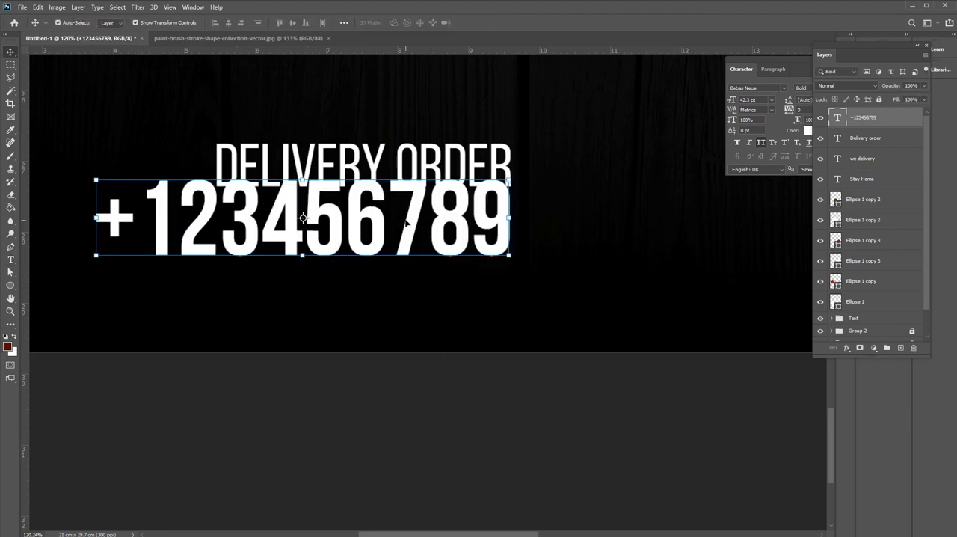
Scale the phone number to about 70.84% to match the width of "DELIVERY ORDER" and position it closely beneath that line
drag(406, 218, 408, 232)
key(ctrl+t)
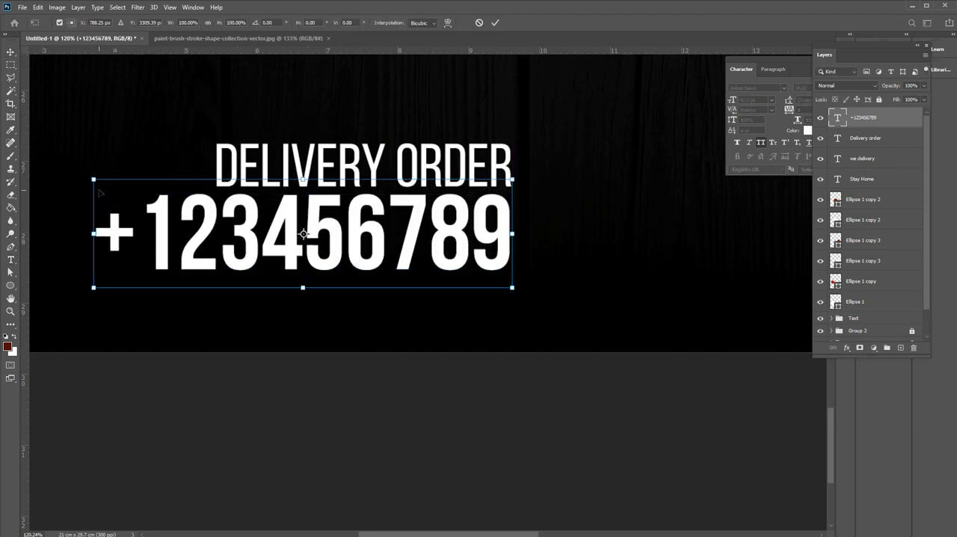
drag(94, 180, 216, 220)
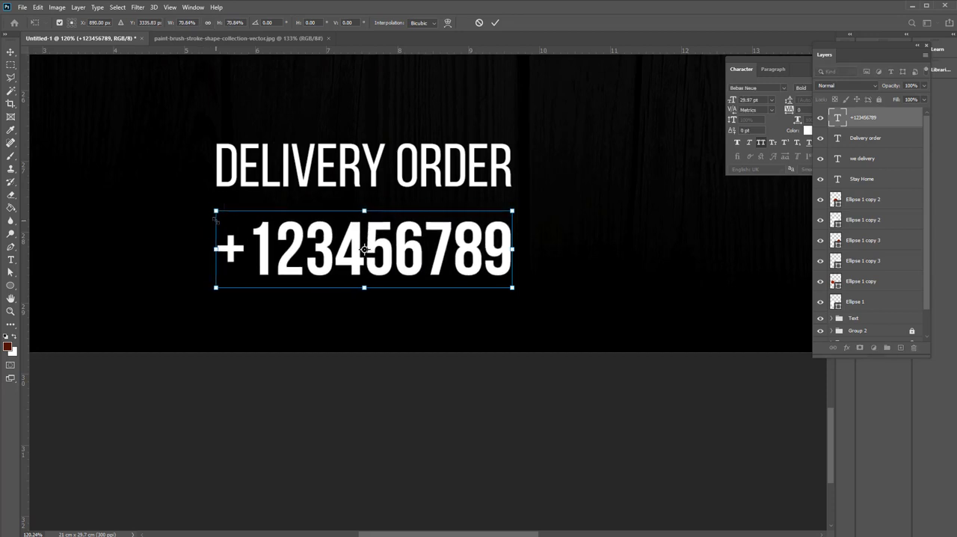
key(Return)
key(shift+Up)
key(shift+Up)
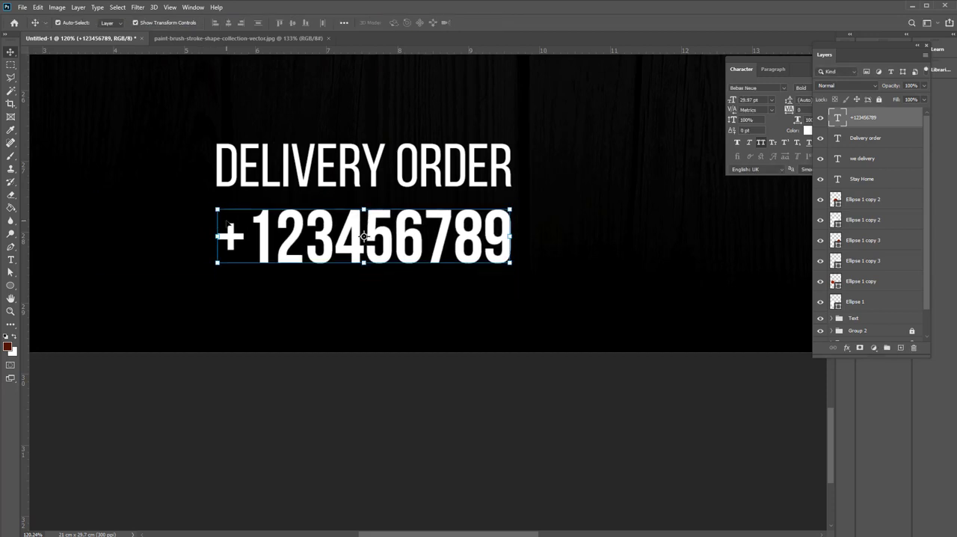
Draw a dark red rectangle of about 748 × 326 px over the delivery contact text and round its corners to 49 px
scroll(240, 223, down, 3)
drag(468, 268, 320, 155)
key(ctrl+0)
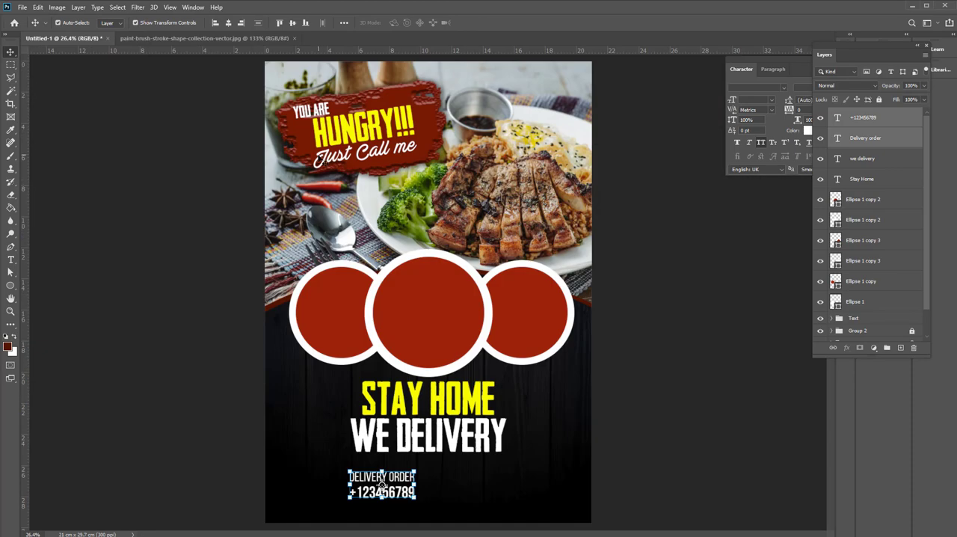
click(415, 504)
scroll(408, 490, up, 7)
drag(407, 446, 406, 382)
right_click(10, 286)
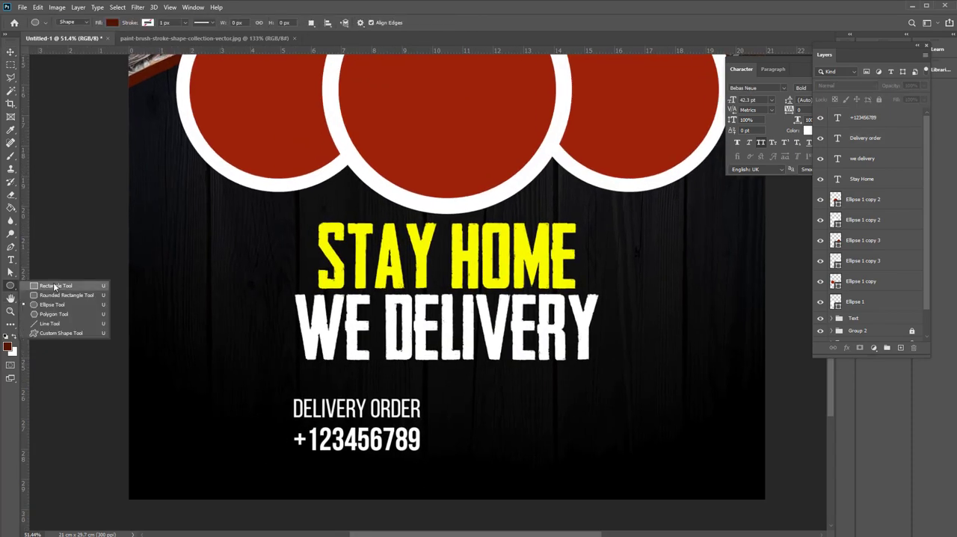
click(54, 286)
drag(270, 385, 463, 468)
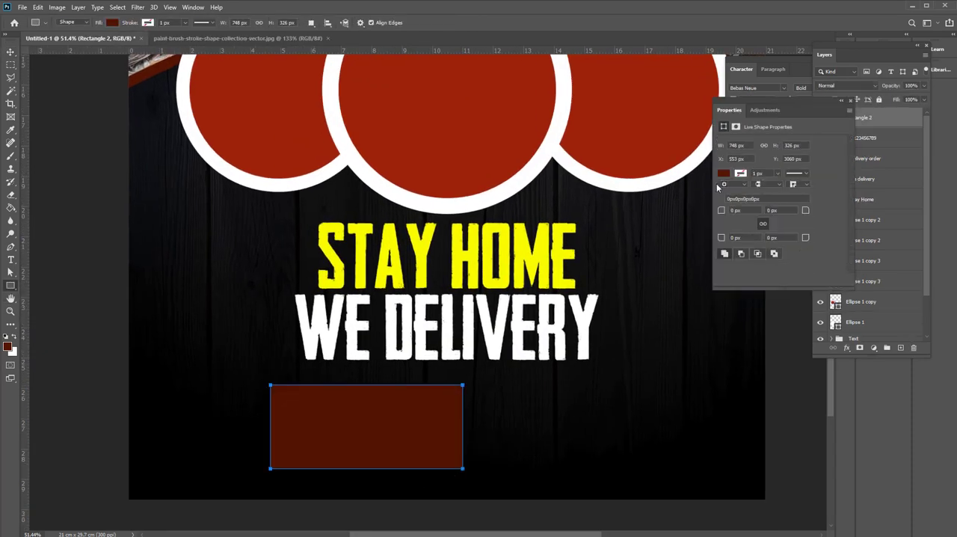
click(11, 52)
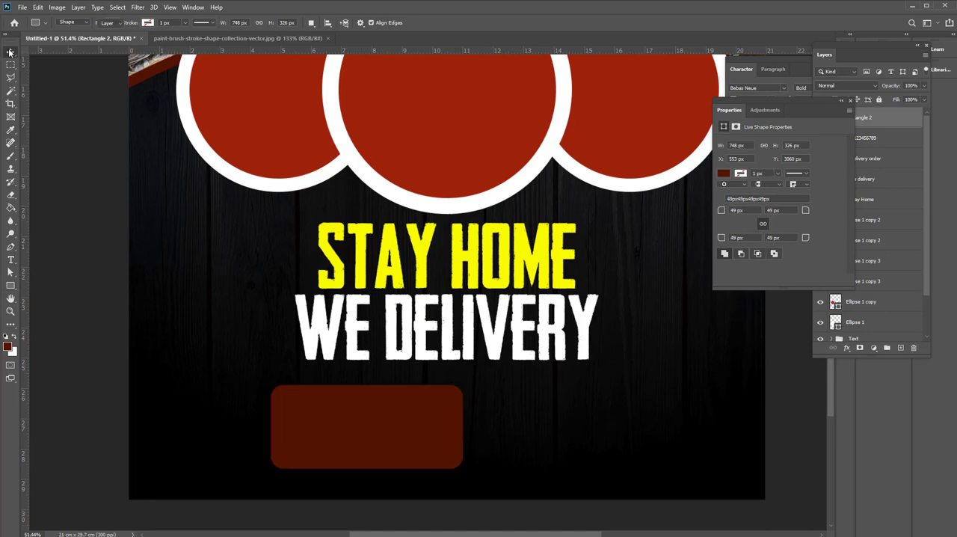
Place the rounded rectangle behind the "DELIVERY ORDER" and phone number lines, with all three at the top of the layer stack
key(ctrl+[)
key(ctrl+shift+[)
key(ctrl+])
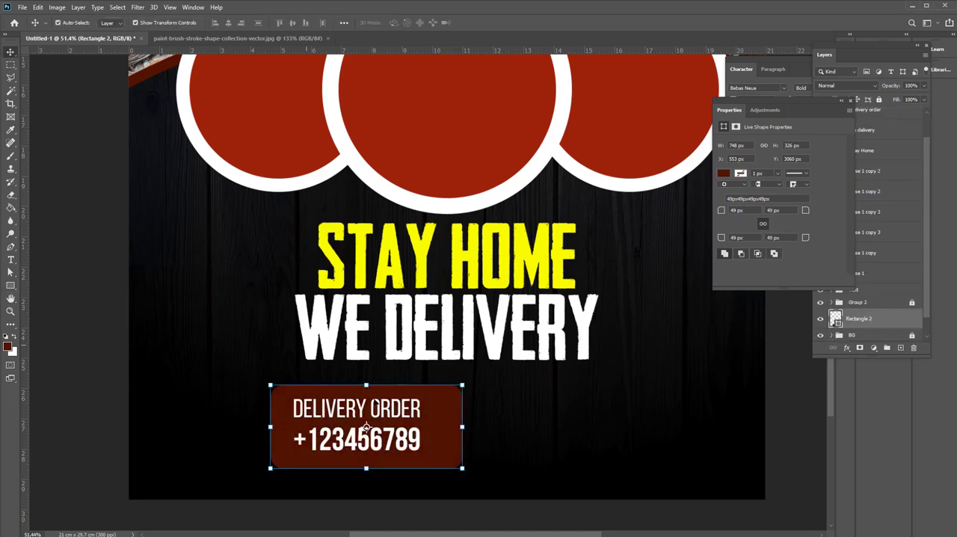
drag(513, 480, 307, 399)
key(ctrl+shift+])
click(484, 422)
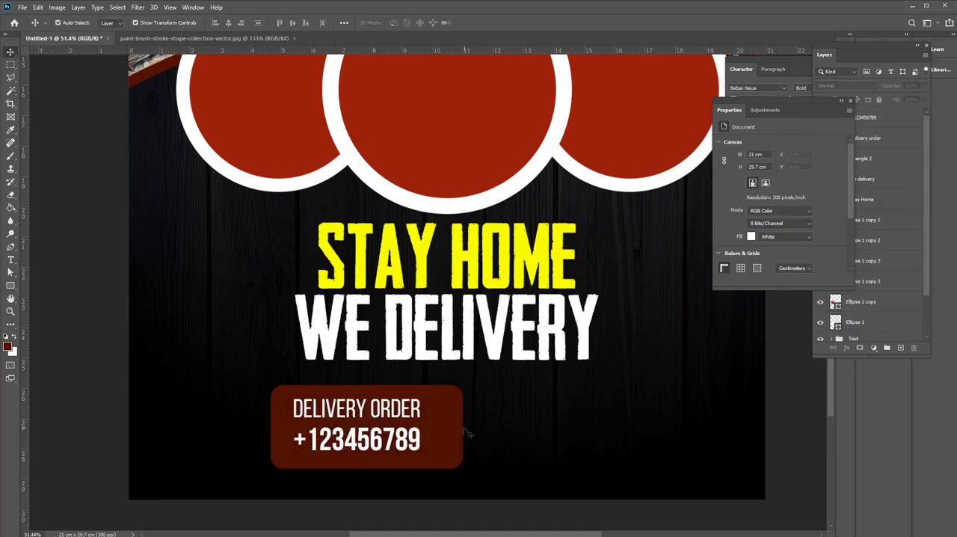
Duplicate the dark red rounded rectangle to its right, fill the copy with the "STAY HOME" yellow and set its left corner radii to 0 px
drag(448, 434, 612, 457)
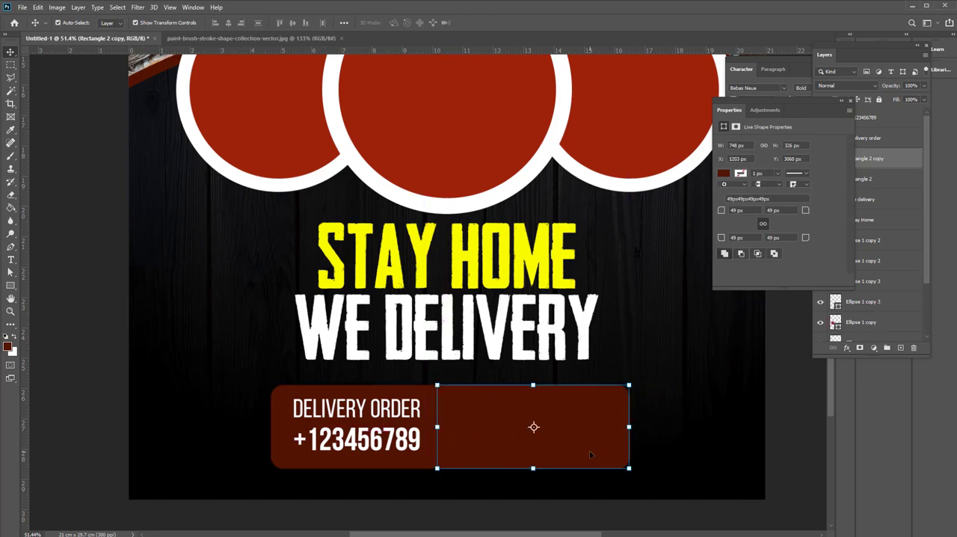
key(i)
key(u)
click(115, 24)
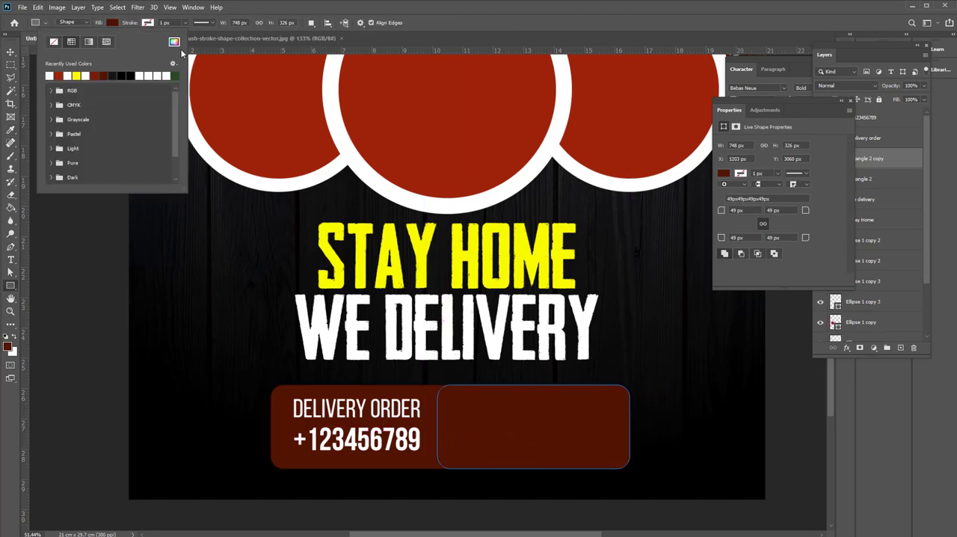
click(175, 43)
click(461, 248)
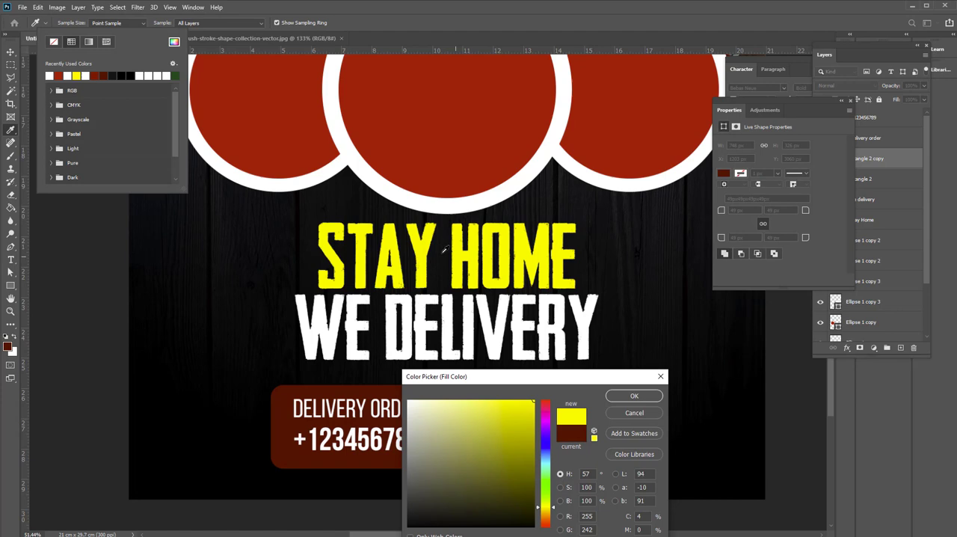
click(634, 396)
key(v)
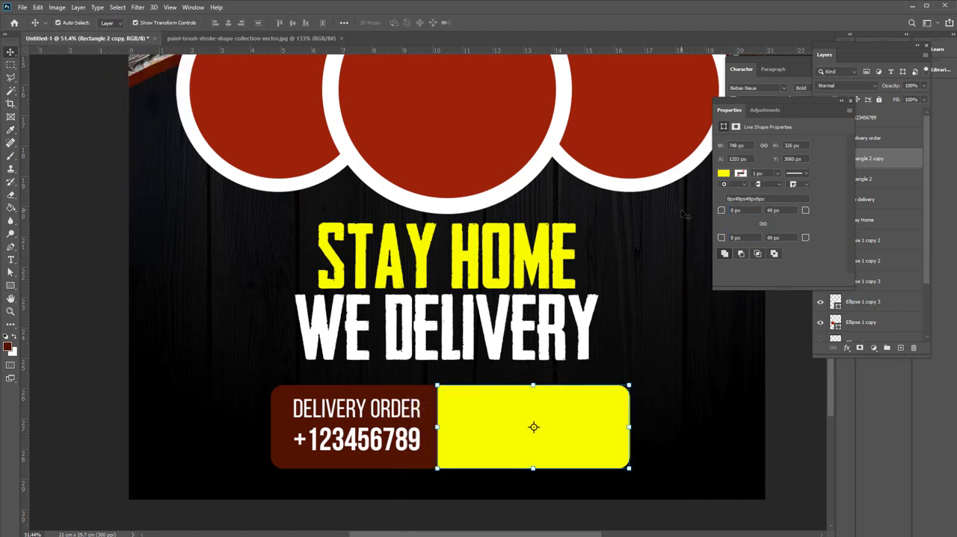
Shift the yellow box slightly right to X 1243 px and narrow it from its right edge to 647 px wide
mouse_move(563, 440)
mouse_down()
mouse_move(648, 453)
mouse_move(572, 450)
mouse_up()
click(427, 476)
click(503, 456)
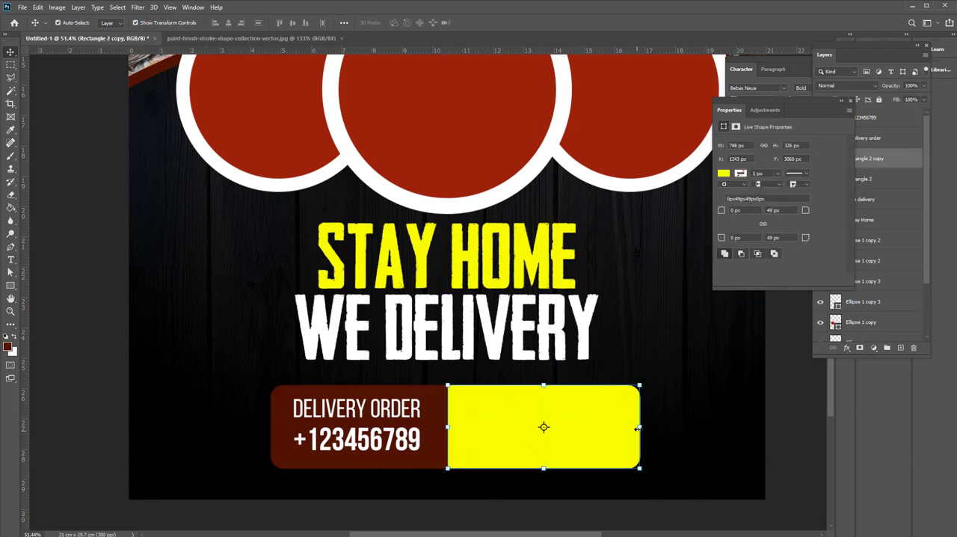
drag(637, 427, 614, 427)
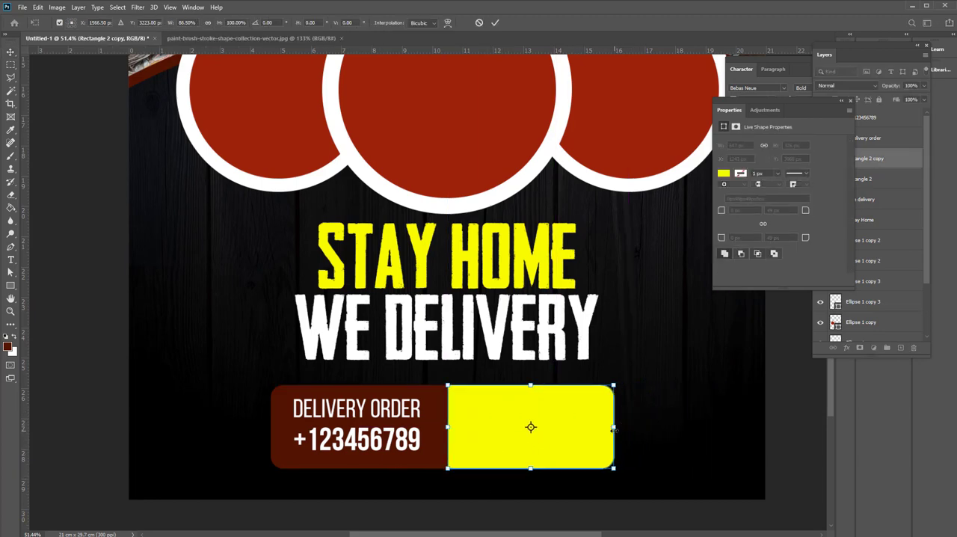
click(697, 450)
Copy the two delivery contact lines onto the yellow box and change them to "OPEN DOOR" and "8 AM - 10PM"
click(384, 411)
shift+click(382, 444)
drag(382, 446, 555, 448)
double_click(526, 408)
key(BackSpace)
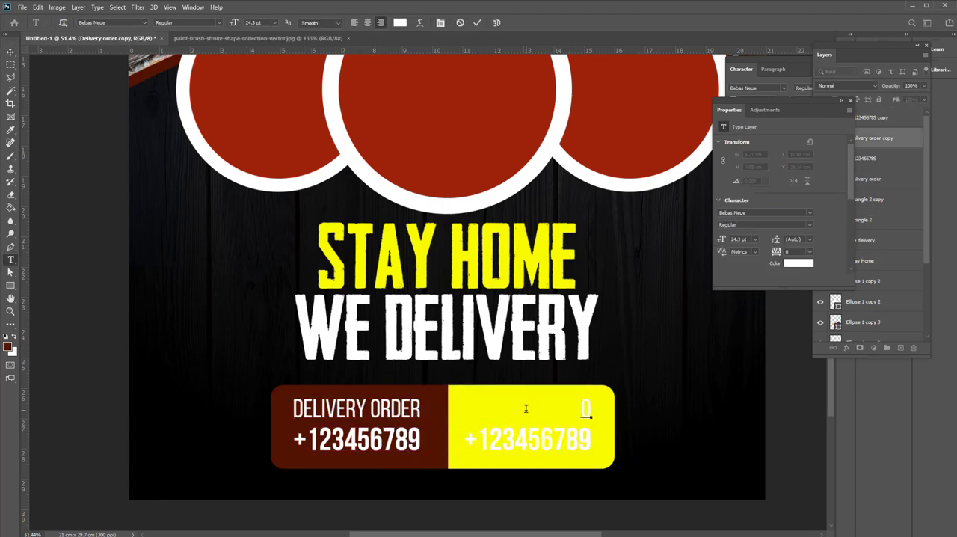
click(456, 410)
double_click(526, 441)
text(8 AM -)
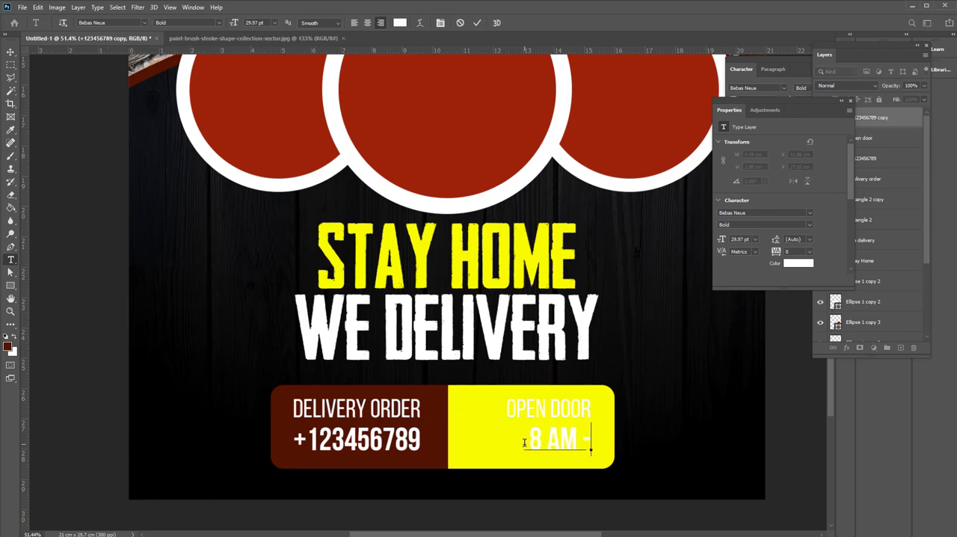
text( 10PM)
Change the text color of "8 AM - 10PM" and "OPEN DOOR" to black
key(ctrl+a)
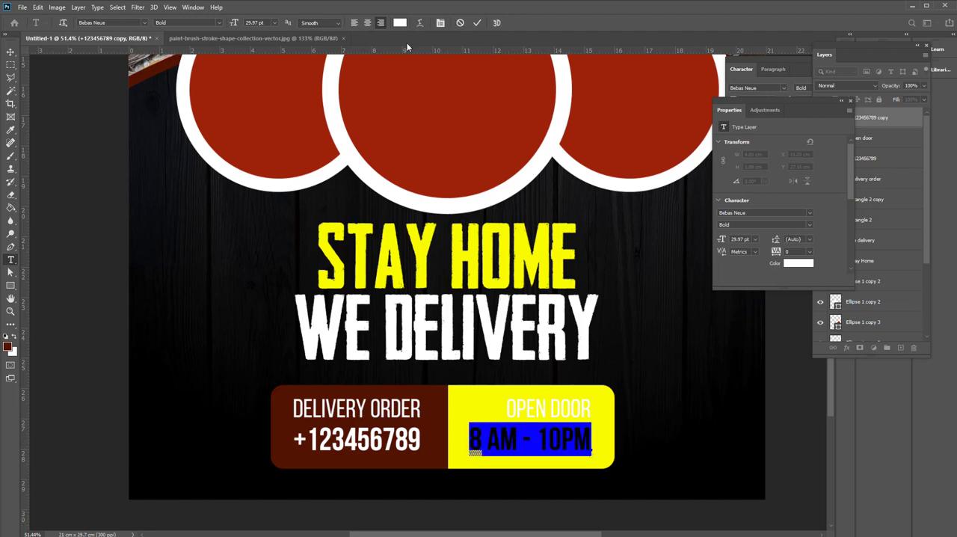
click(400, 22)
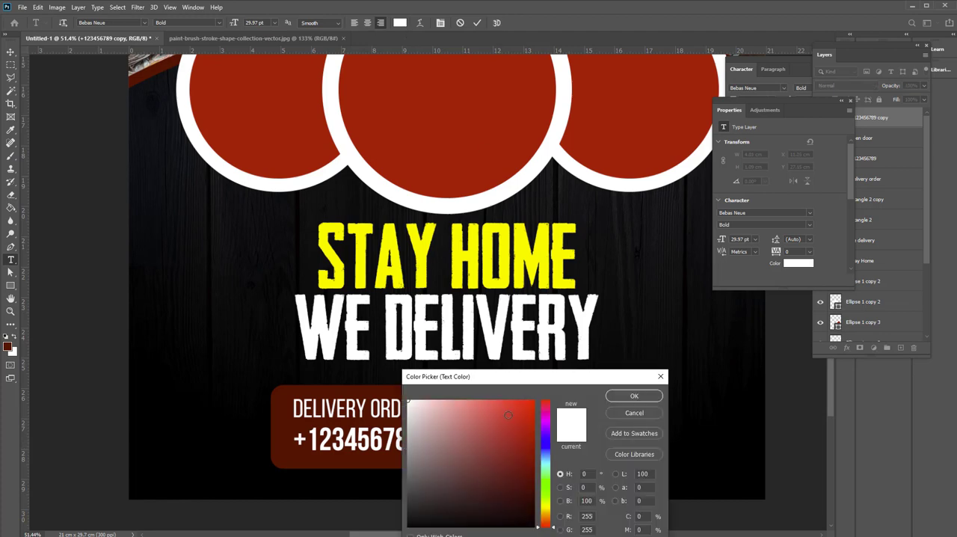
click(636, 395)
click(636, 391)
click(586, 409)
key(ctrl+a)
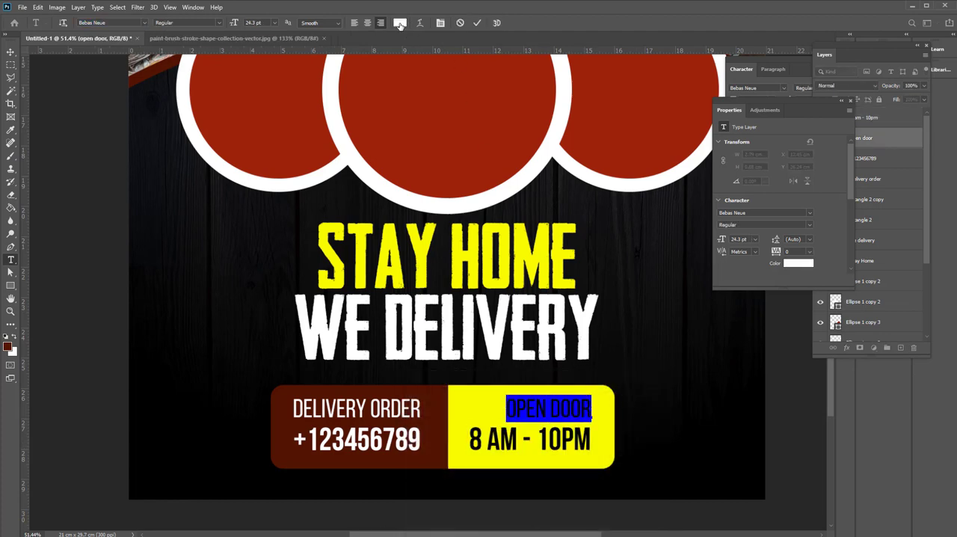
click(400, 22)
click(635, 396)
click(10, 53)
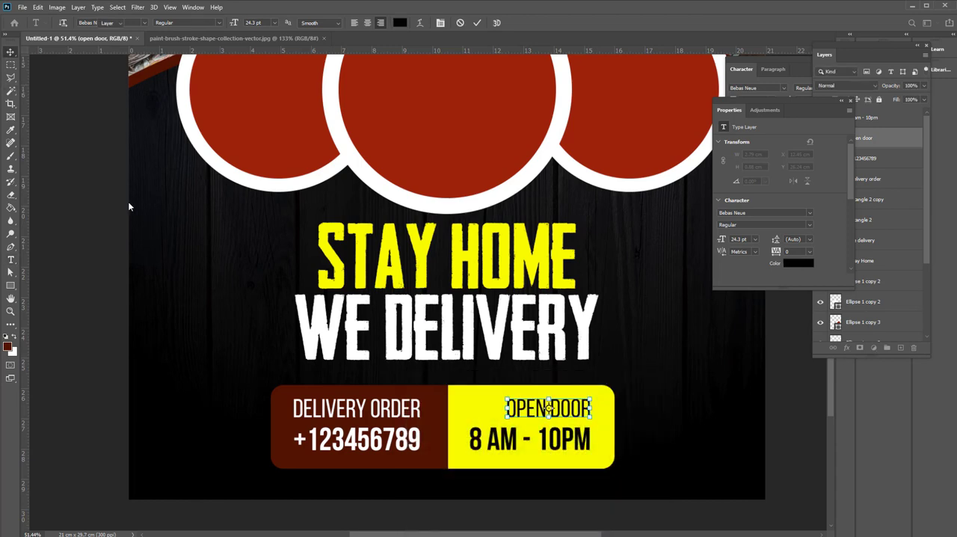
click(664, 433)
Move both contact boxes with their text upward, and shrink the two rectangles around the text to 1259 × 291 px overall
scroll(664, 433, down, 1)
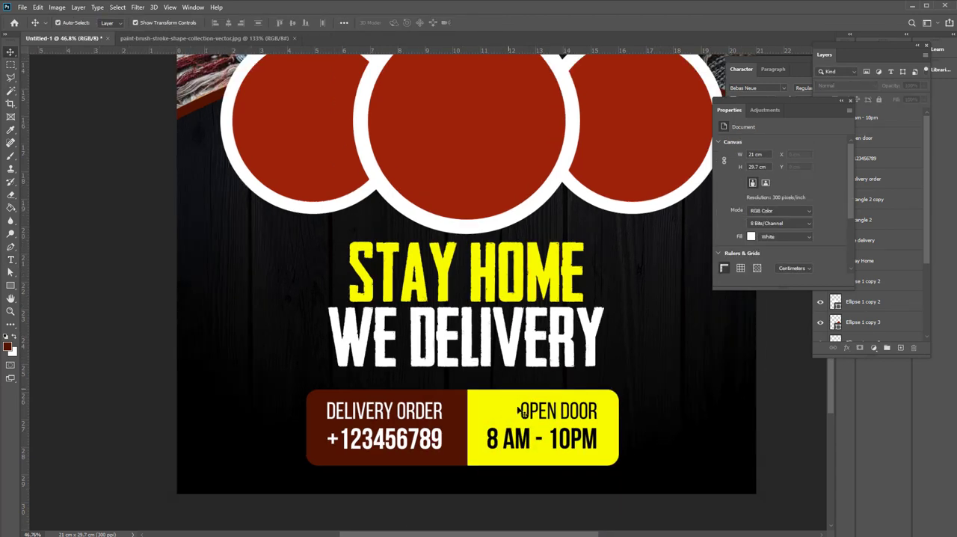
scroll(429, 479, up, 2)
drag(673, 478, 330, 413)
drag(541, 420, 541, 399)
drag(642, 475, 453, 429)
drag(469, 350, 469, 355)
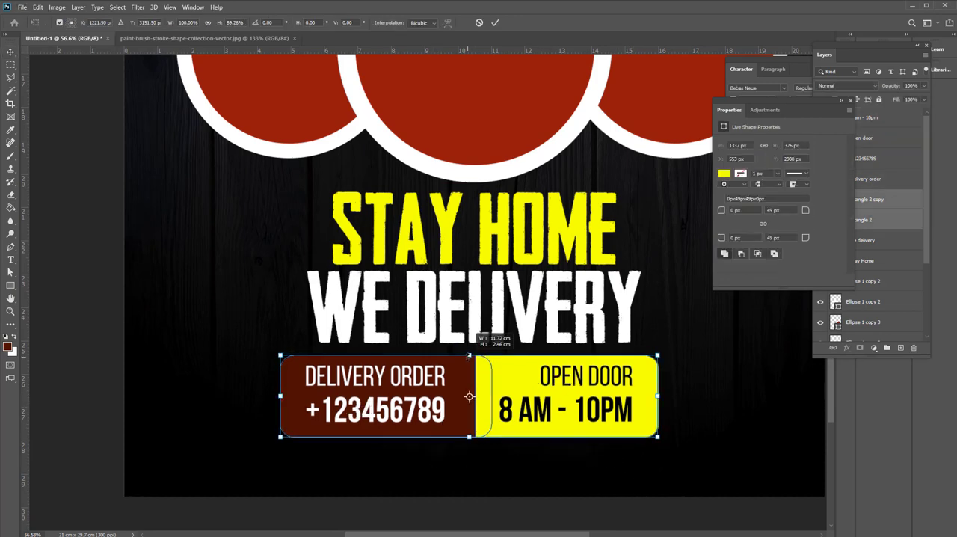
drag(657, 396, 647, 396)
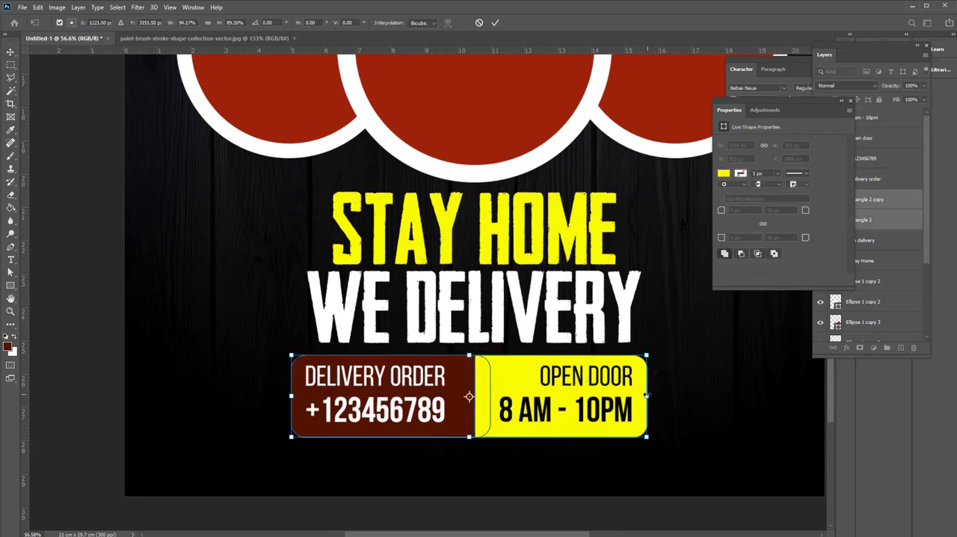
key(Return)
Move the contact boxes up directly beneath "WE DELIVERY", and shift the circles, headline and boxes slightly upward on the page
drag(708, 459, 427, 380)
drag(506, 397, 505, 386)
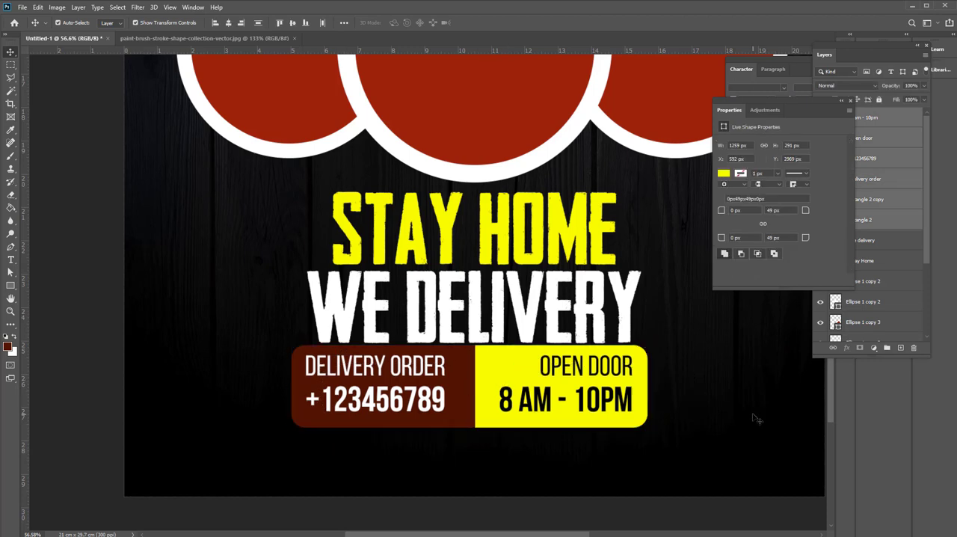
drag(754, 416, 480, 240)
click(684, 410)
key(ctrl+0)
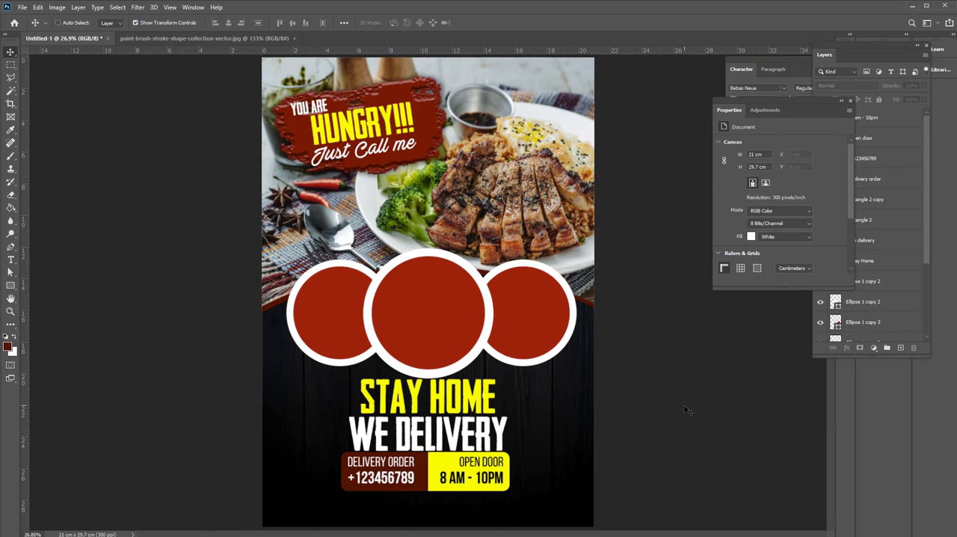
drag(277, 317, 464, 468)
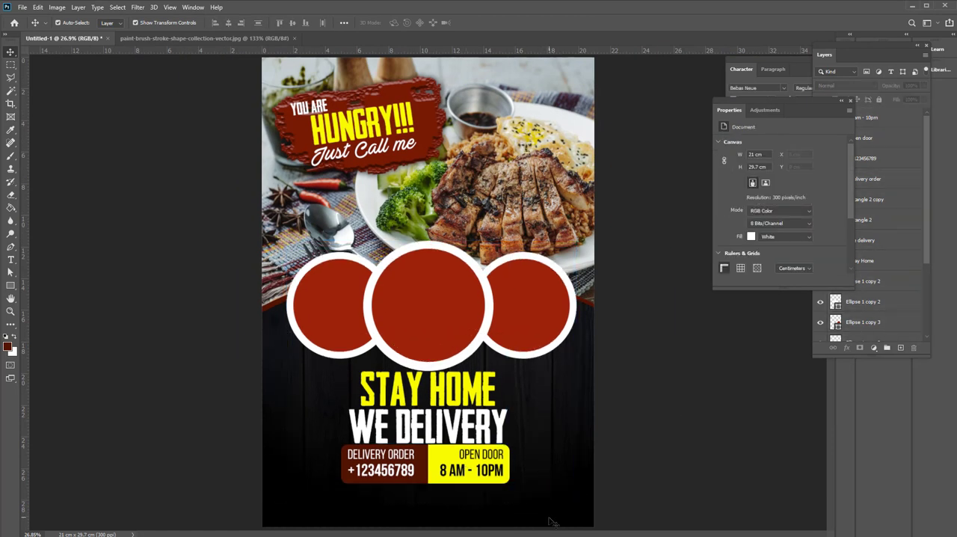
Scale the headline and contact boxes down together until the boxes span about 1040 px
drag(552, 519, 400, 396)
key(ctrl+t)
drag(509, 482, 452, 469)
key(ctrl+z)
Nudge the contact boxes down, and lower "WE DELIVERY" together with them to open gaps between the headline lines and boxes
drag(516, 500, 344, 447)
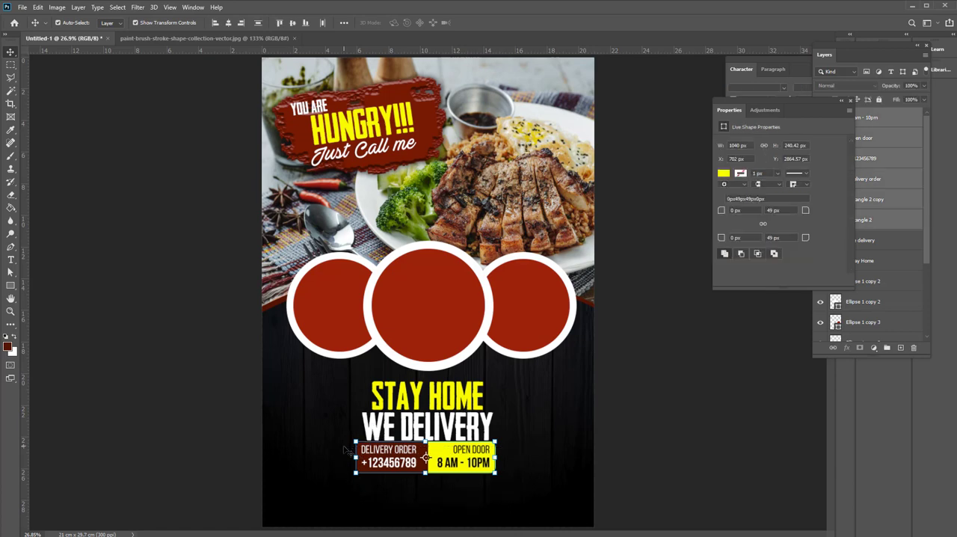
key(shift+Down)
key(shift+Down)
key(shift+Down)
key(shift+Down)
drag(519, 496, 287, 419)
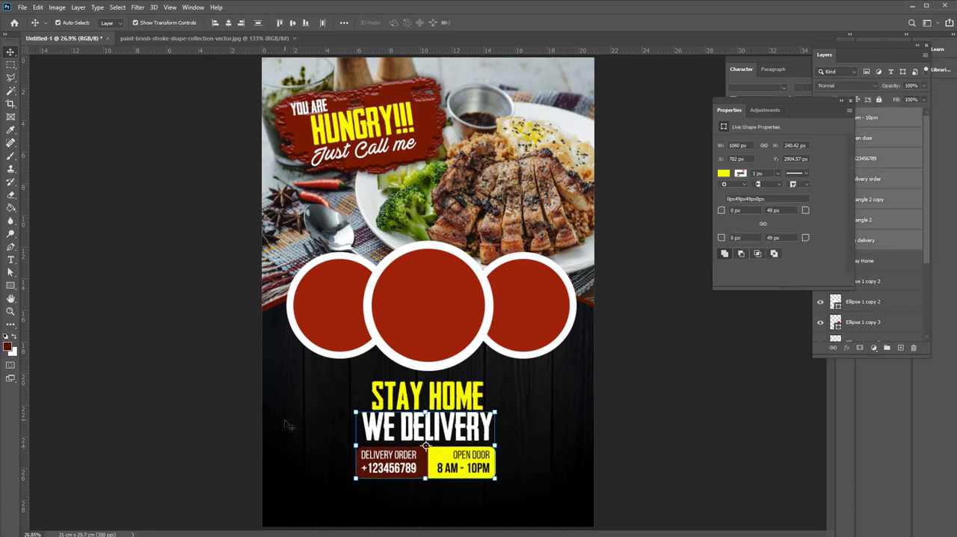
key(shift+Down)
key(shift+Down)
key(shift+Down)
click(431, 505)
Copy "DELIVERY ORDER" to the lower left of the flyer and change the copy to "ADDRESS: YOUR ADDRESS GOES HERE"
scroll(432, 509, up, 2)
drag(411, 399, 278, 473)
double_click(278, 473)
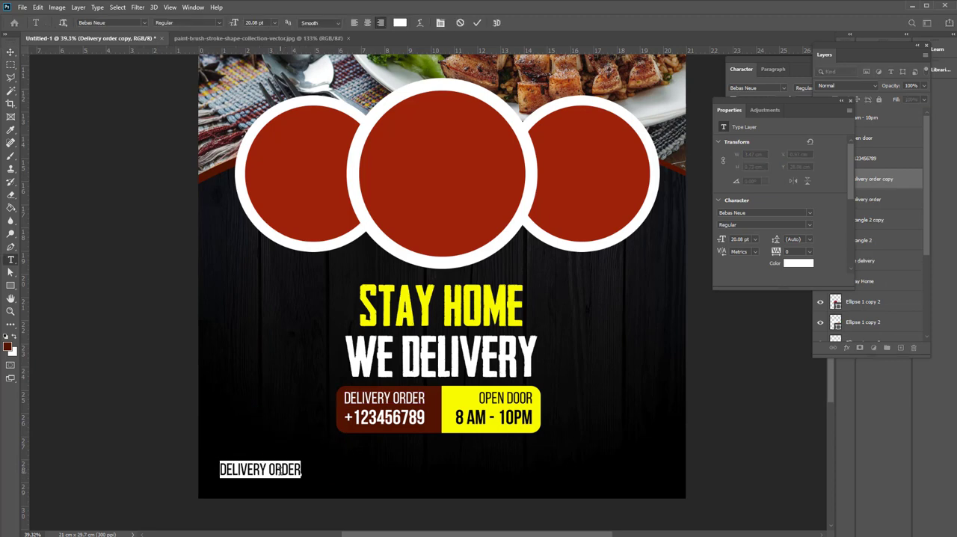
text(ADDRESS: YOUR ADDR)
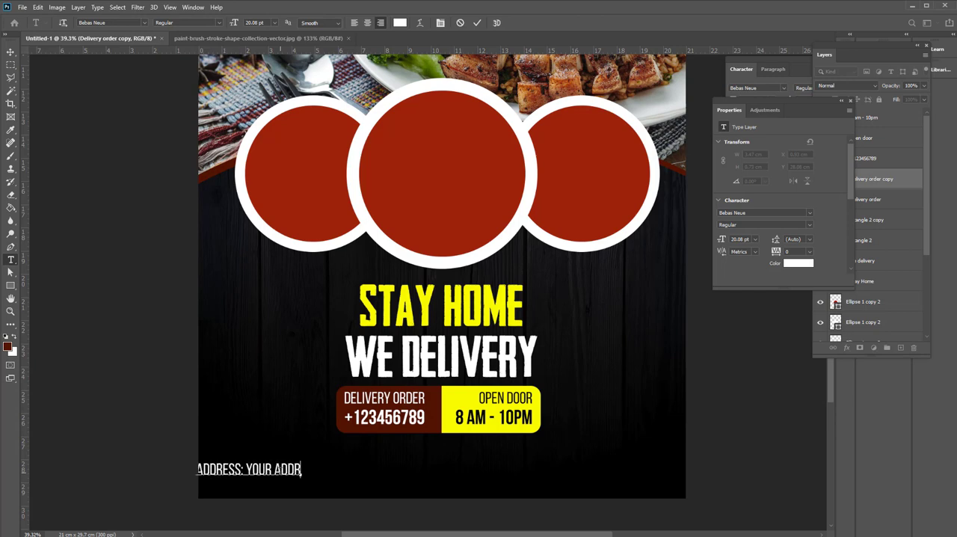
text(S HERE)
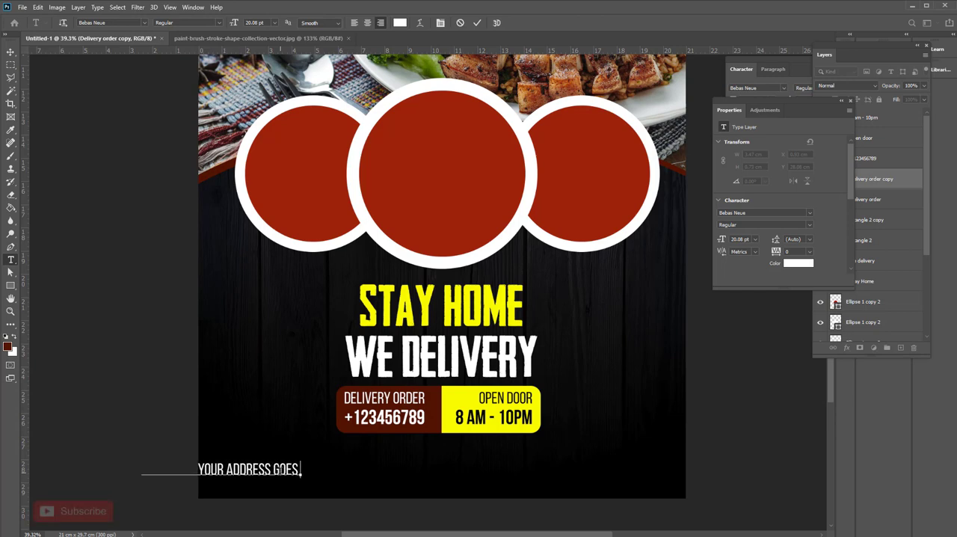
click(12, 53)
drag(282, 472, 597, 486)
double_click(502, 472)
text(ww)
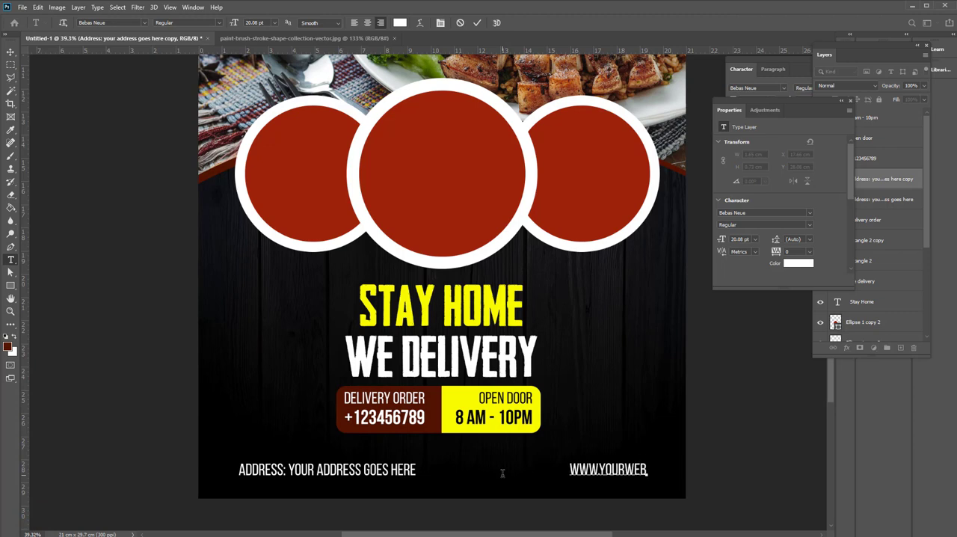
text(w.yourwebsite.name.com)
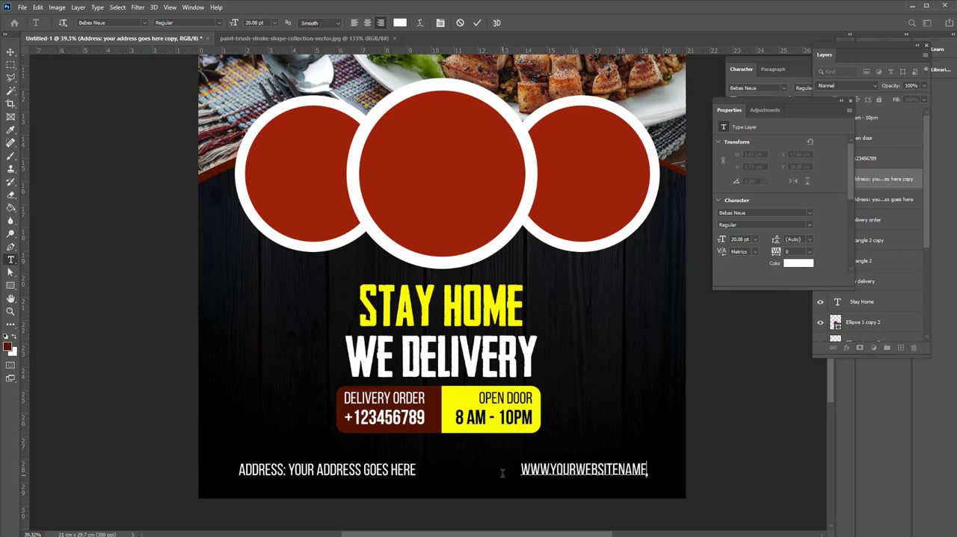
Color "WWW" in the website line and "ADDRESS:" in the address line with the yellow sampled from "STAY HOME"
key(ctrl+a)
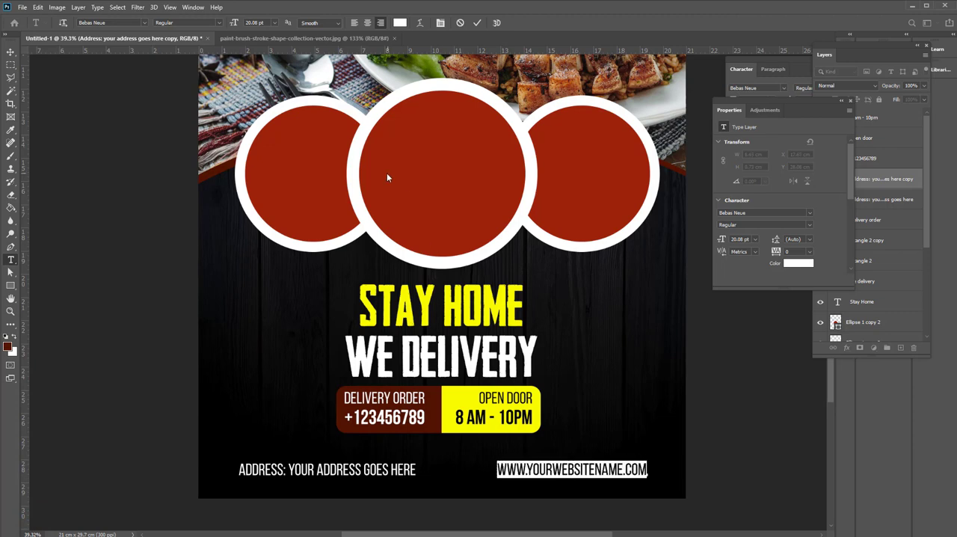
click(530, 469)
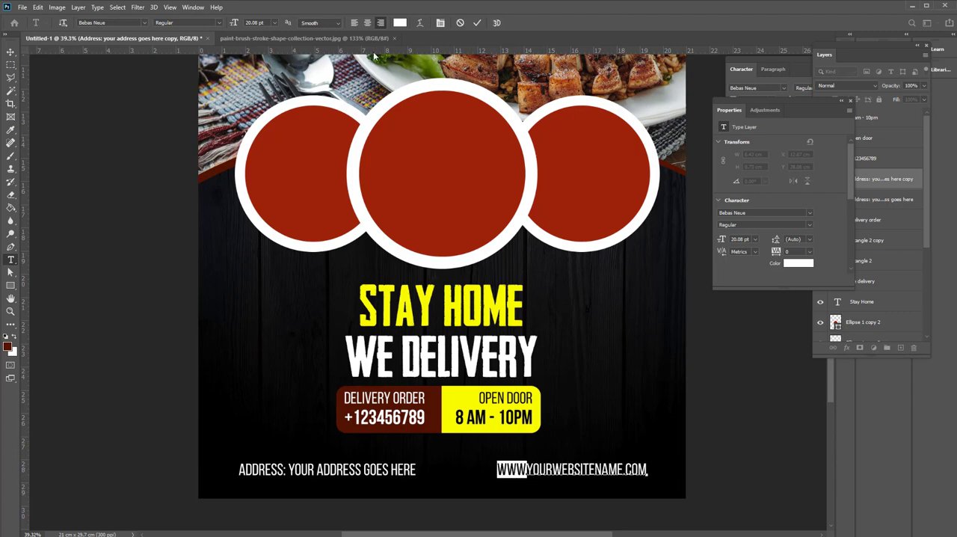
click(401, 23)
click(454, 308)
click(610, 401)
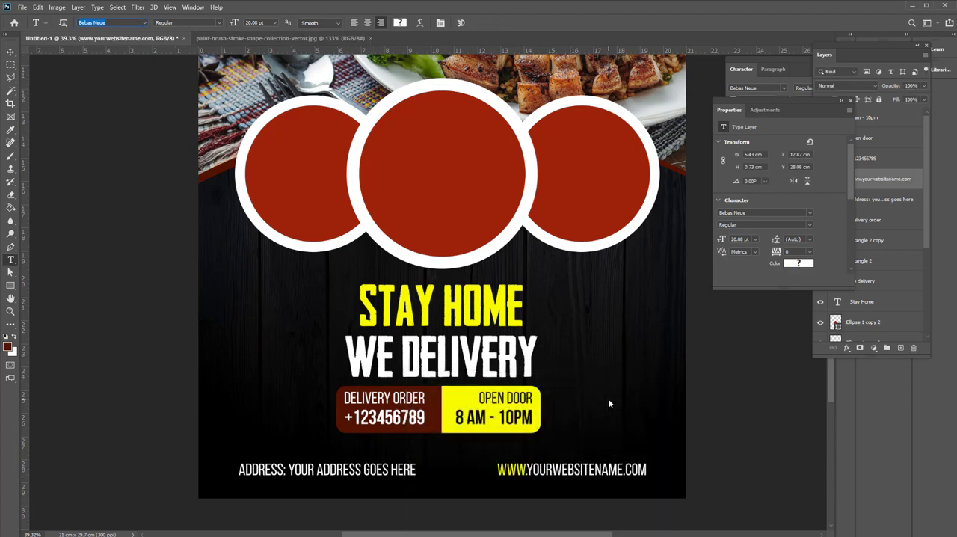
drag(291, 473, 237, 469)
click(400, 23)
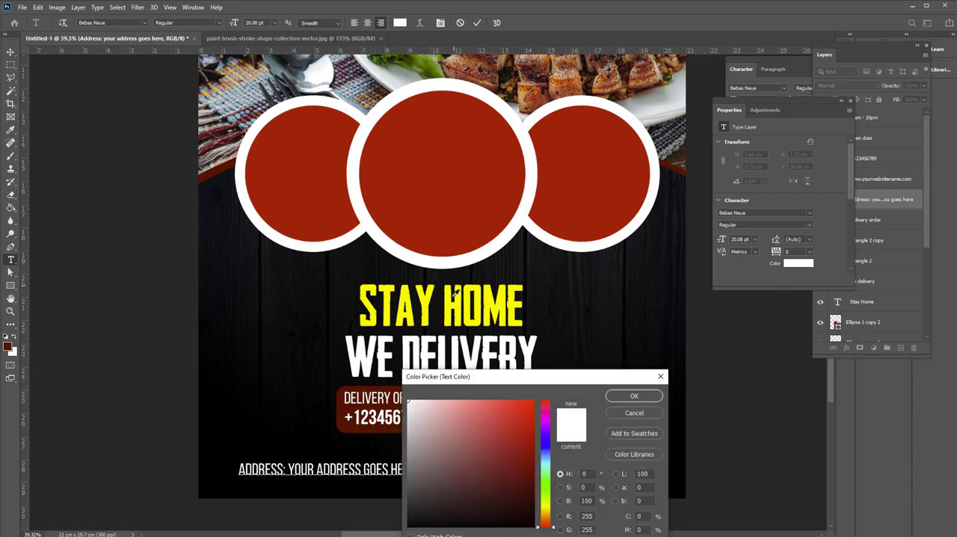
click(451, 300)
click(634, 396)
click(10, 52)
Move the website line closer to the address line and shift both right to center them at the flyer's bottom
click(520, 469)
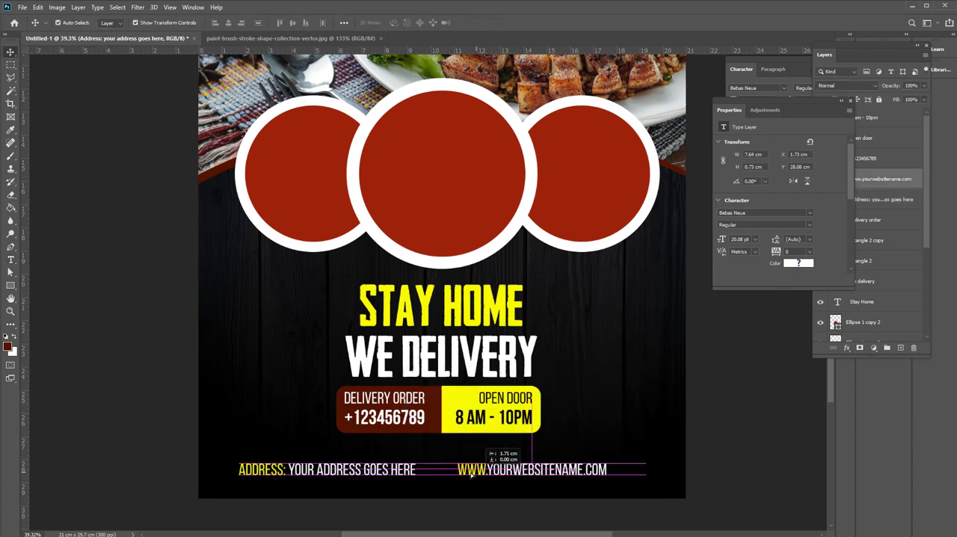
drag(529, 490, 400, 462)
drag(487, 472, 505, 472)
Move the headline and contact boxes down slightly and scale them together to about 112.31%
drag(596, 413, 455, 321)
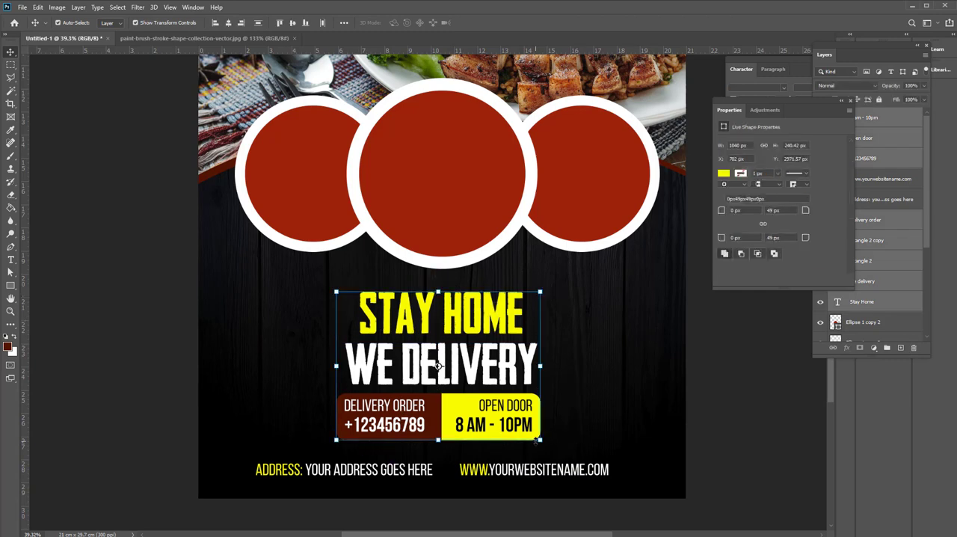
drag(541, 440, 553, 449)
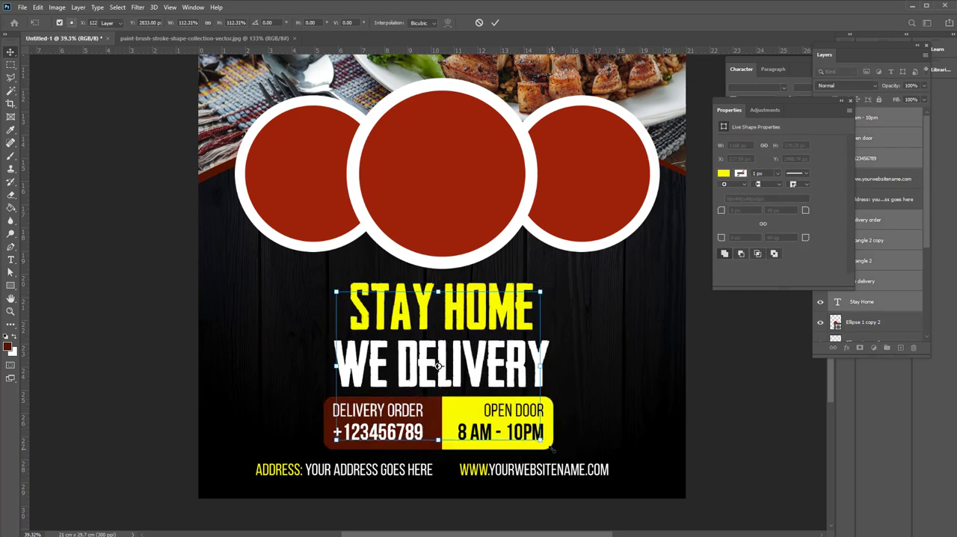
key(Return)
key(ctrl+0)
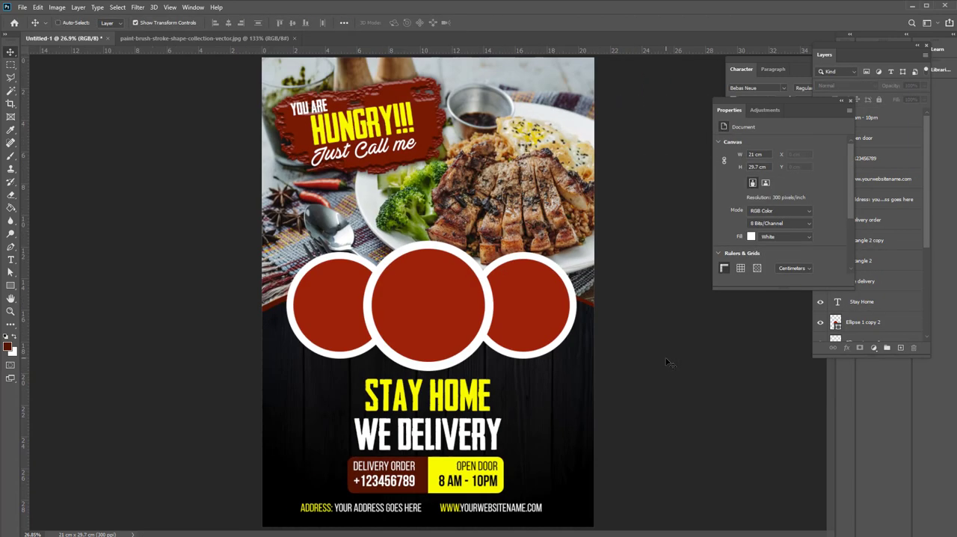
Place pexels-chevanon-photography-323682.jpg as a linked image above the left red circle, scaled to about 5.59% and positioned over it
click(312, 300)
click(22, 6)
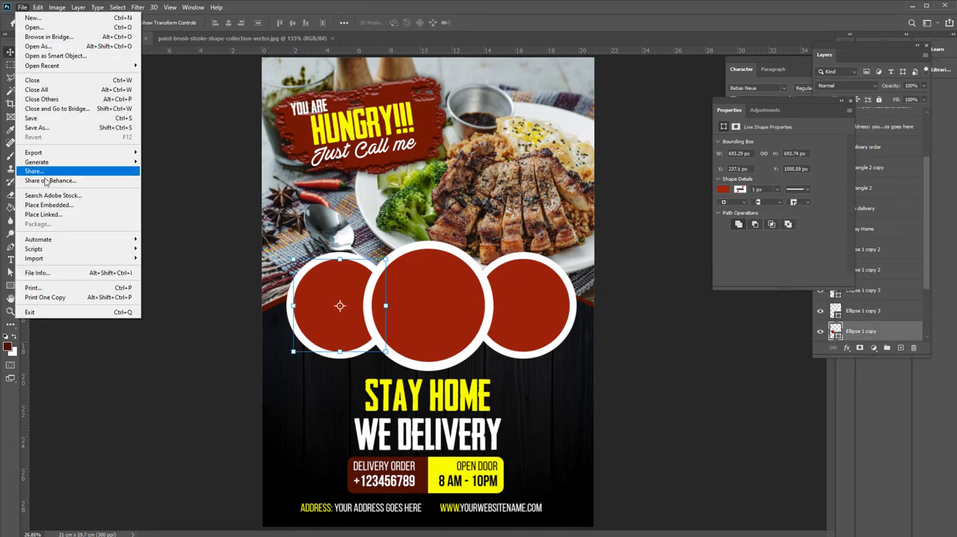
click(48, 217)
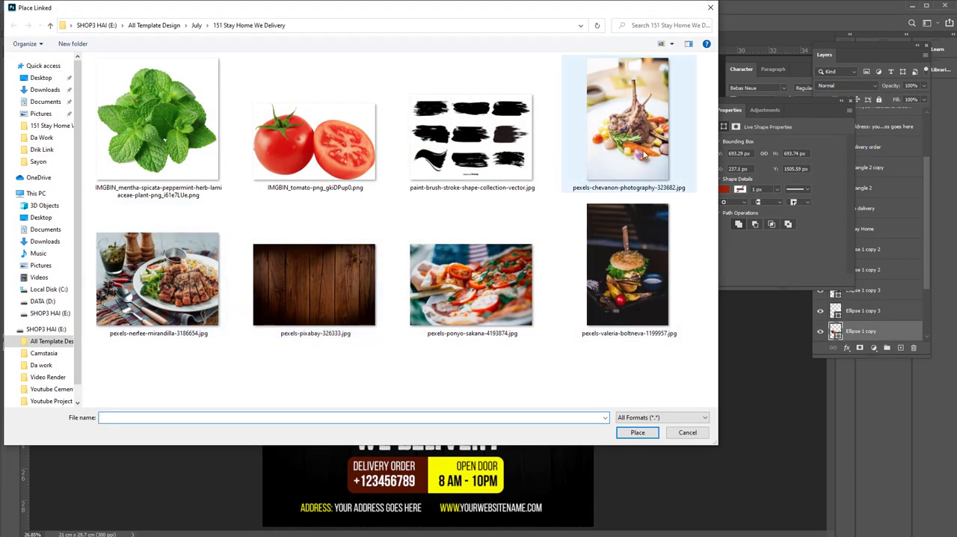
double_click(630, 124)
drag(587, 59, 381, 362)
drag(347, 428, 356, 288)
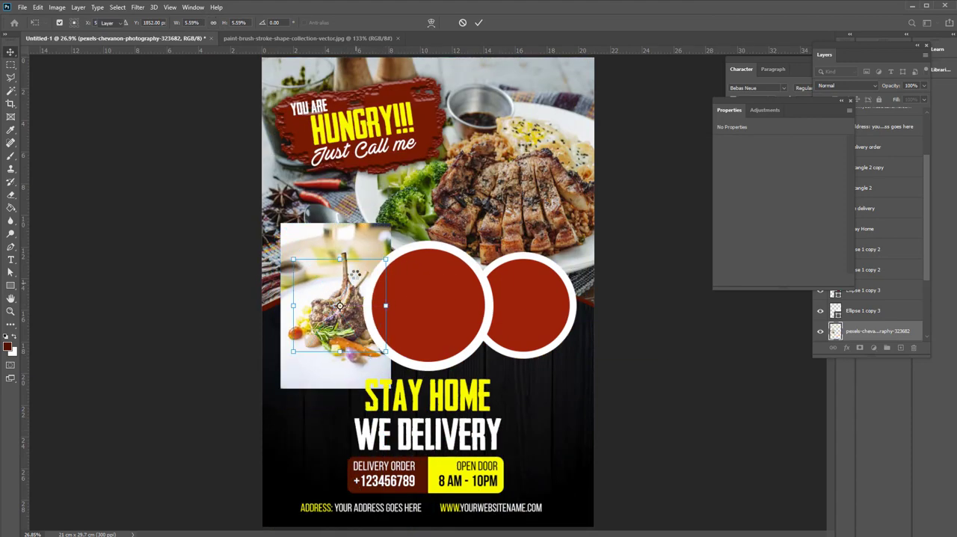
key(Return)
Close the floating Properties panel and clip the lamb photo to the left circle beneath it
click(851, 101)
scroll(860, 310, down, 1)
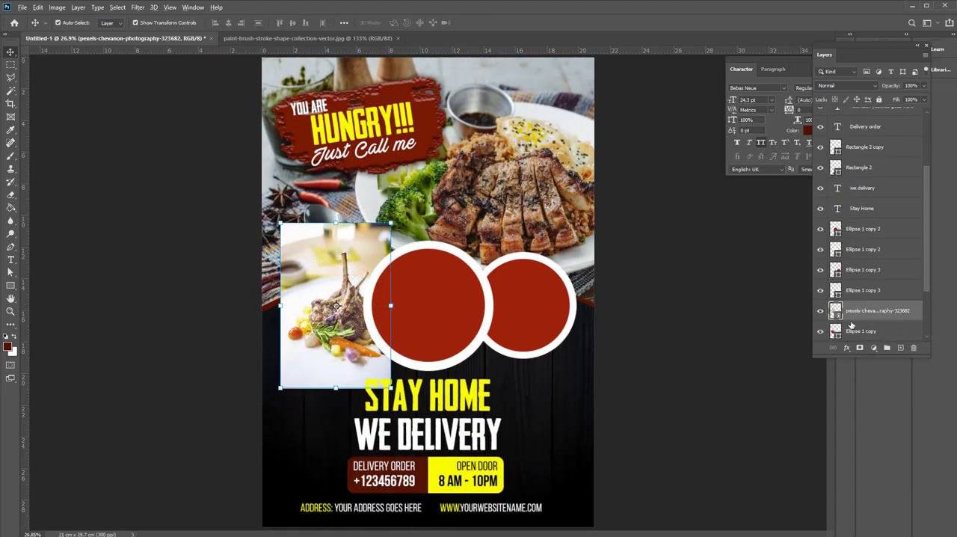
alt+click(860, 319)
scroll(372, 338, up, 2)
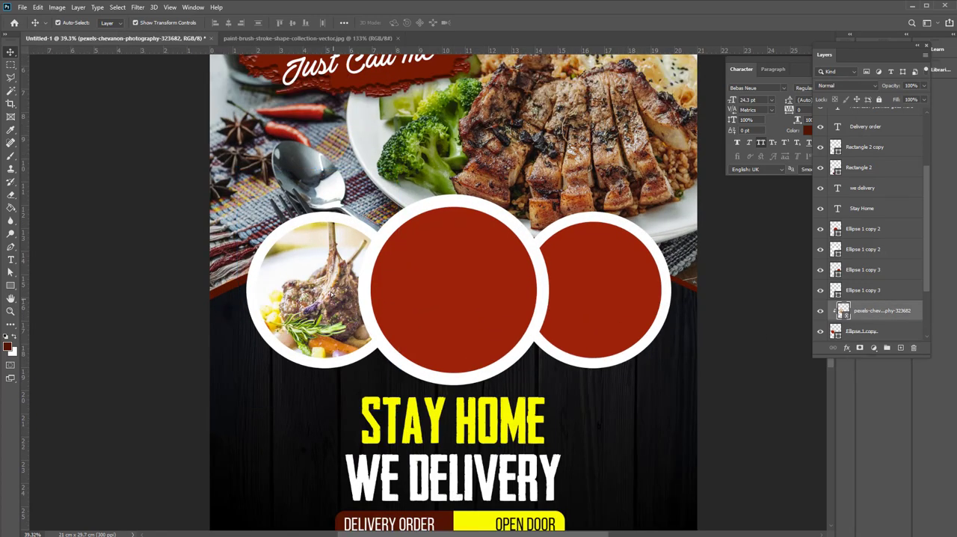
Place pexels-valeria-boltneva-1199957.jpg as a linked image above the middle red circle and scale it down around the burger
click(389, 314)
click(22, 7)
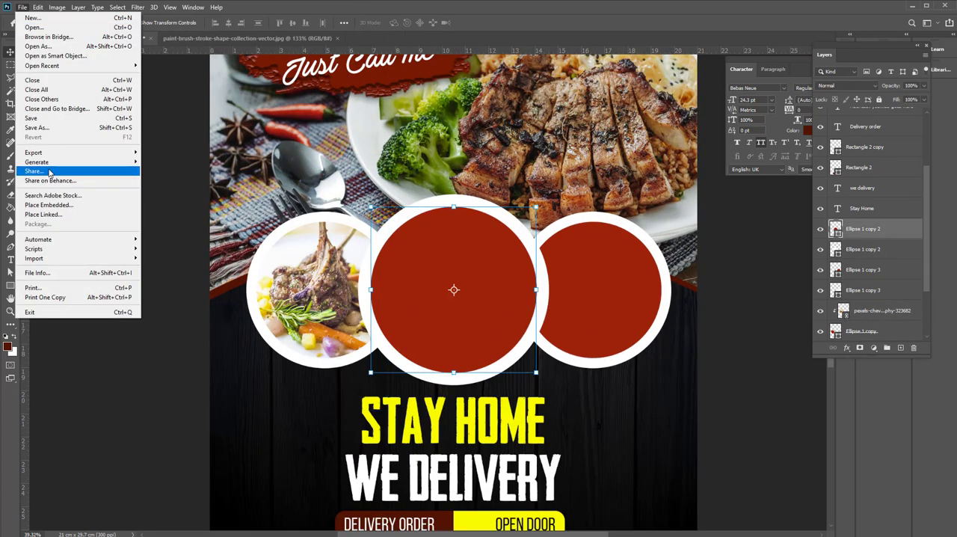
click(44, 214)
click(505, 289)
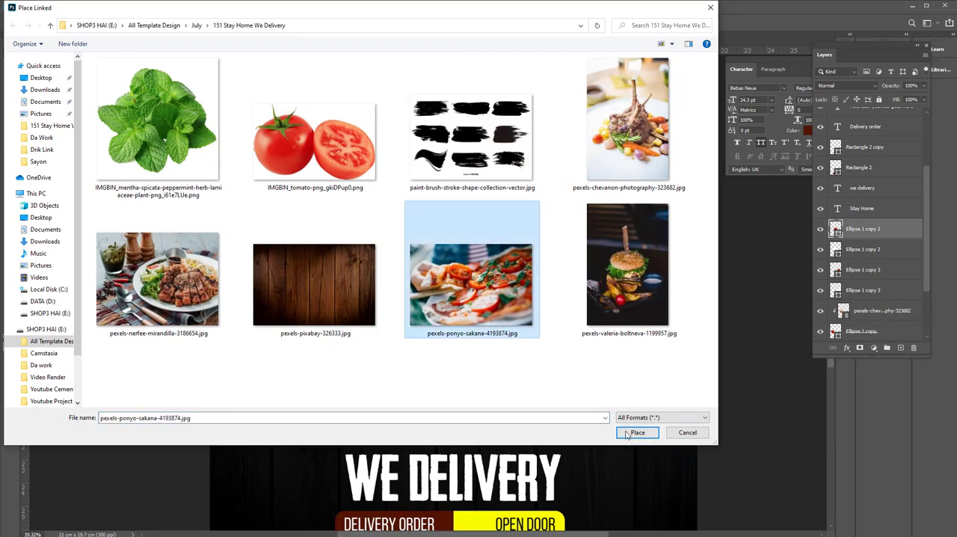
double_click(607, 297)
scroll(476, 210, down, 3)
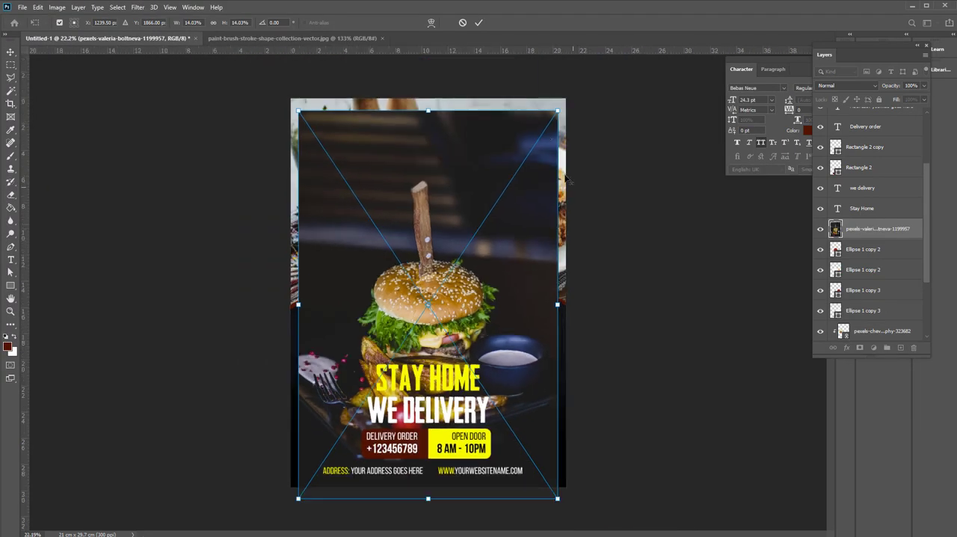
drag(557, 110, 474, 234)
key(Return)
Clip the burger photo to the middle circle, then reposition and enlarge it until the burger fills the frame
key(ctrl+alt+g)
scroll(428, 305, up, 3)
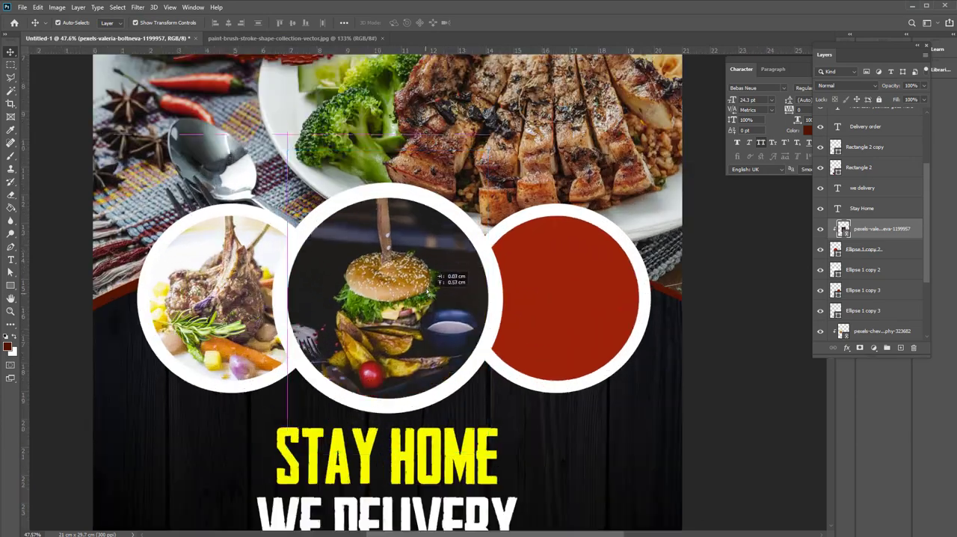
drag(490, 414, 528, 462)
Place pexels-ponyo-sakana-4193874.jpg as a linked image above the right red circle, scaled down to slightly larger than the frame
click(584, 314)
click(23, 7)
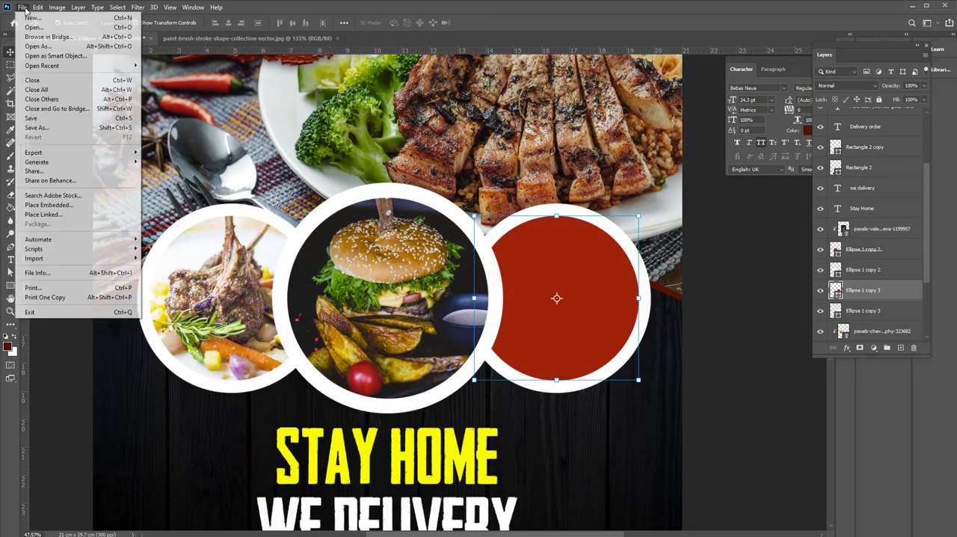
click(45, 214)
double_click(464, 287)
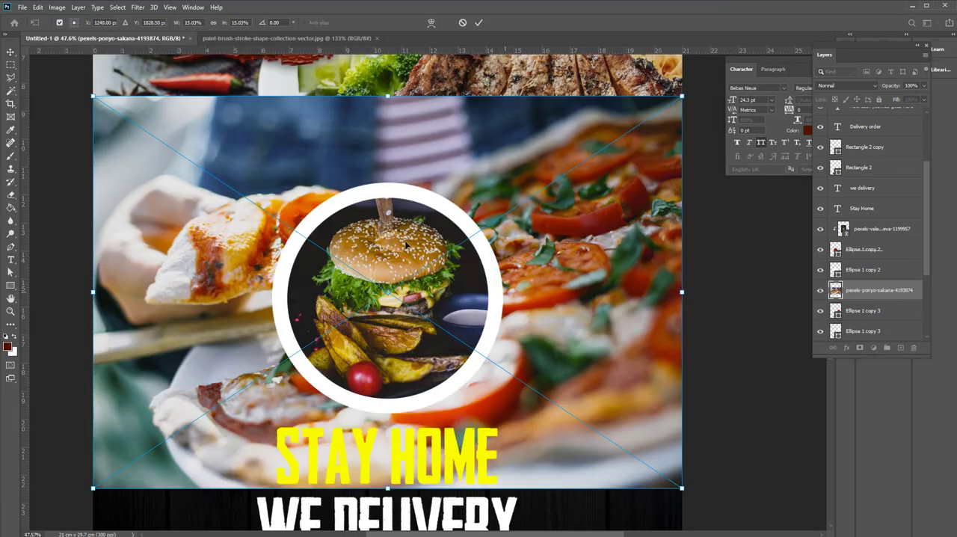
drag(93, 97, 500, 353)
drag(623, 407, 580, 260)
drag(638, 341, 724, 397)
key(Return)
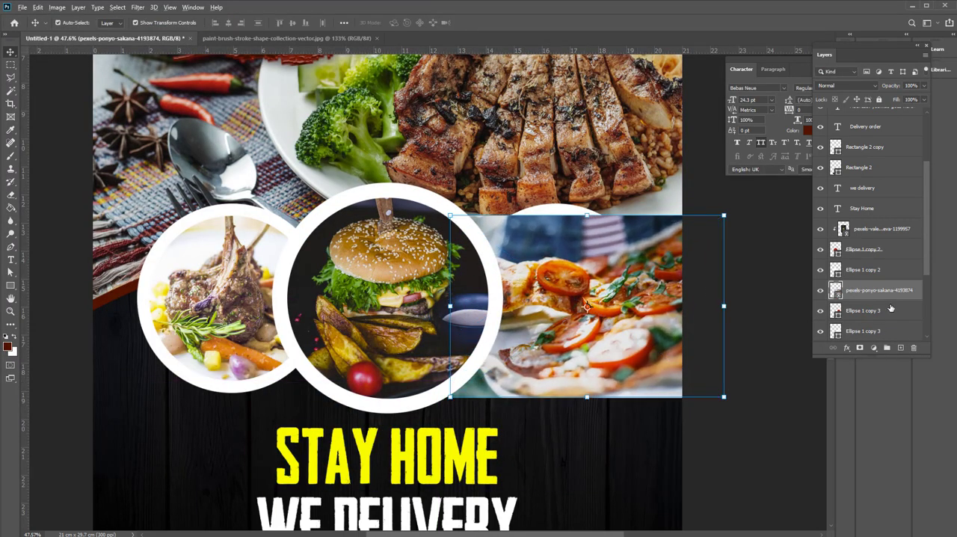
Clip the pizza photo to the right circle and shift it slightly up and left inside the frame
alt+click(867, 299)
drag(659, 292, 629, 281)
click(596, 447)
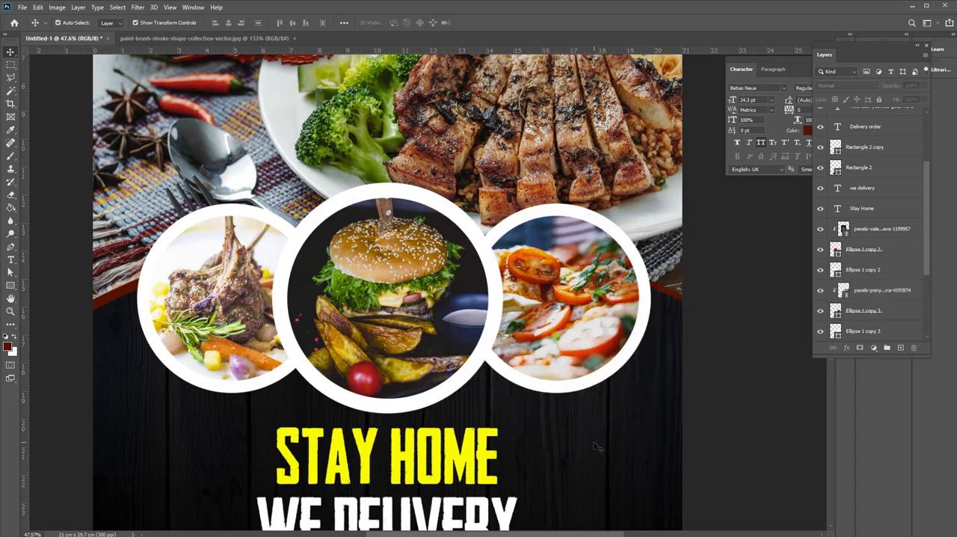
Add a Multiply drop shadow to the middle white circle: opacity 56%, distance 31 px, spread 9%, size 43 px
click(464, 388)
click(852, 349)
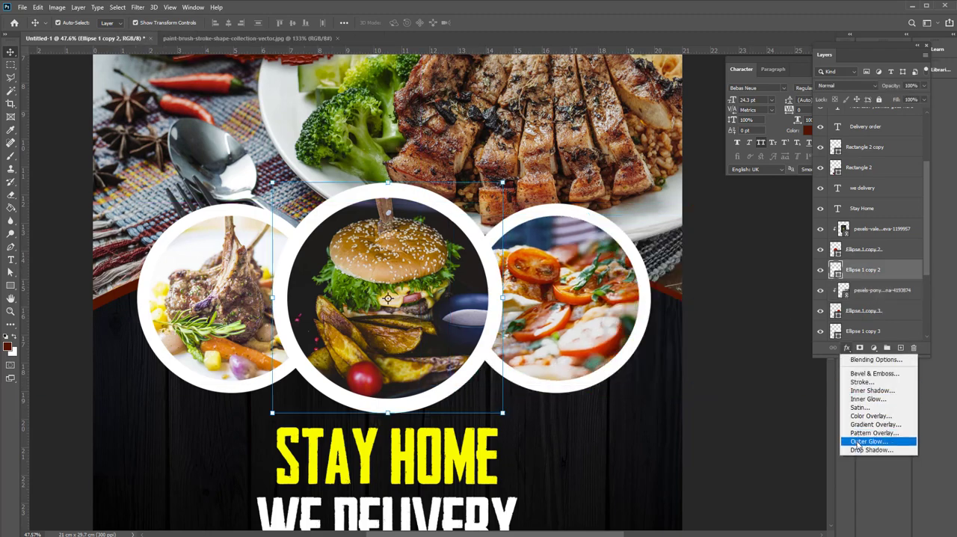
click(872, 449)
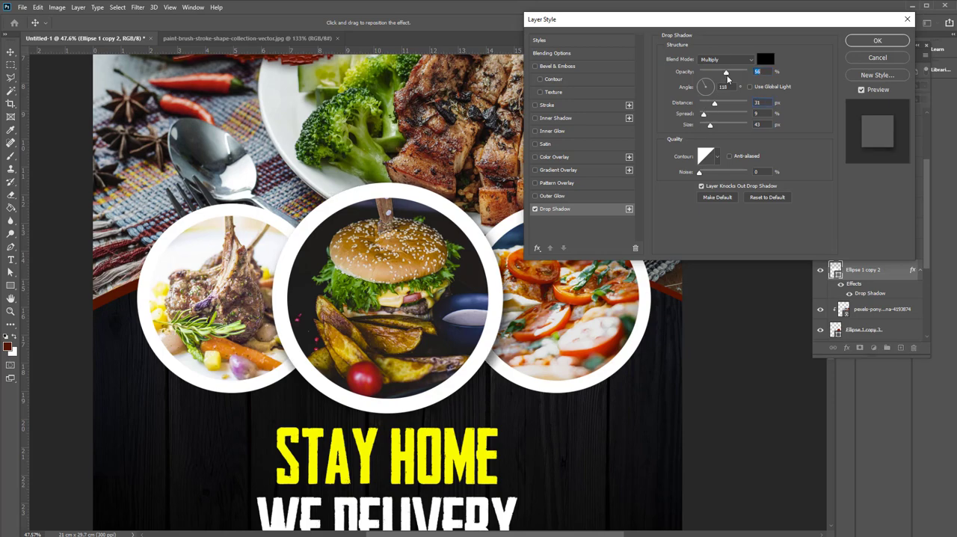
click(862, 45)
Copy the middle white circle's layer style and paste it onto the right and left white circles
right_click(855, 297)
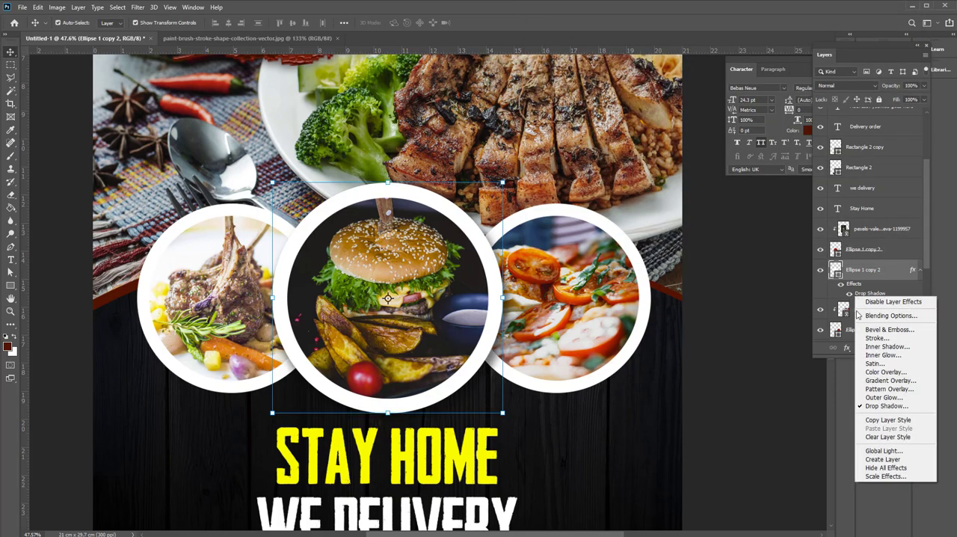
click(886, 420)
click(652, 329)
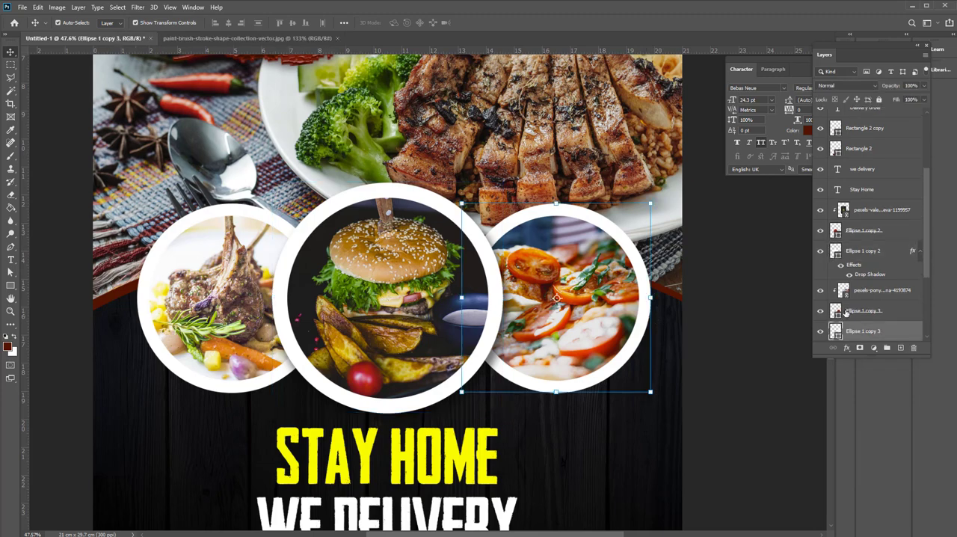
right_click(862, 330)
click(756, 397)
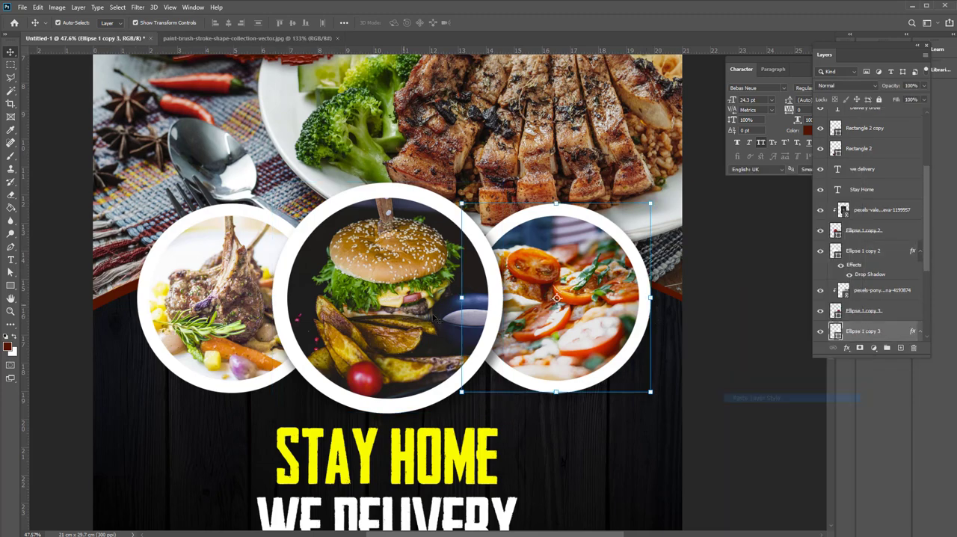
click(189, 233)
right_click(871, 338)
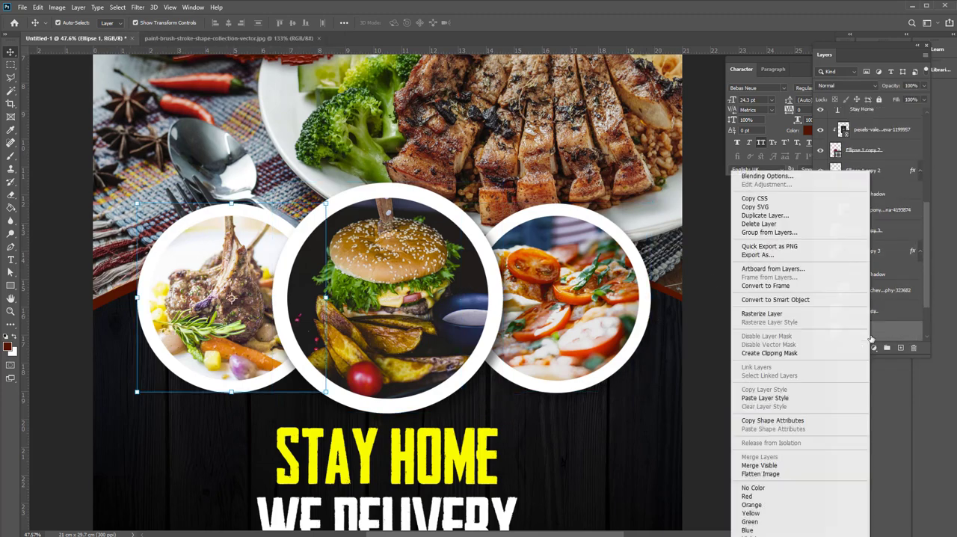
click(764, 398)
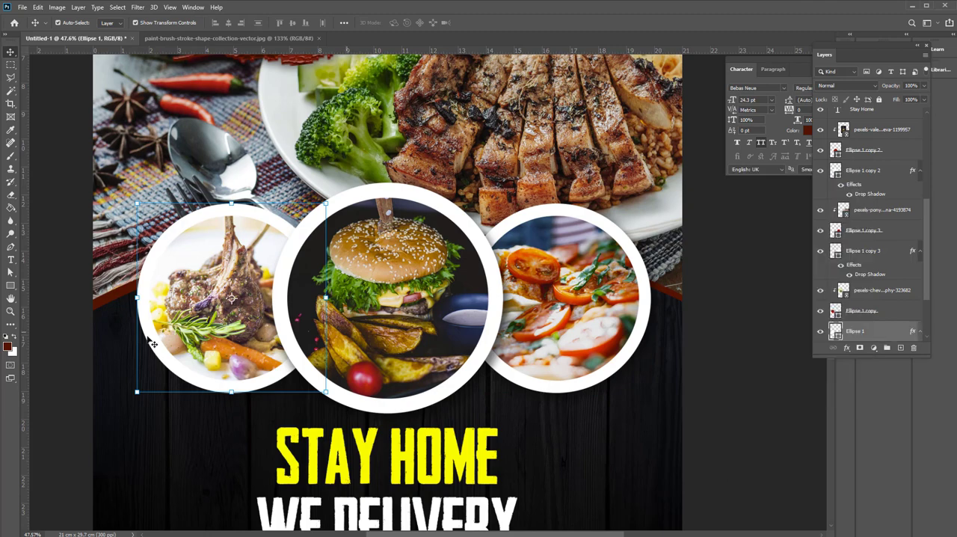
Deselect the left white circle and close the floating Character panel
click(71, 337)
key(ctrl+0)
click(801, 71)
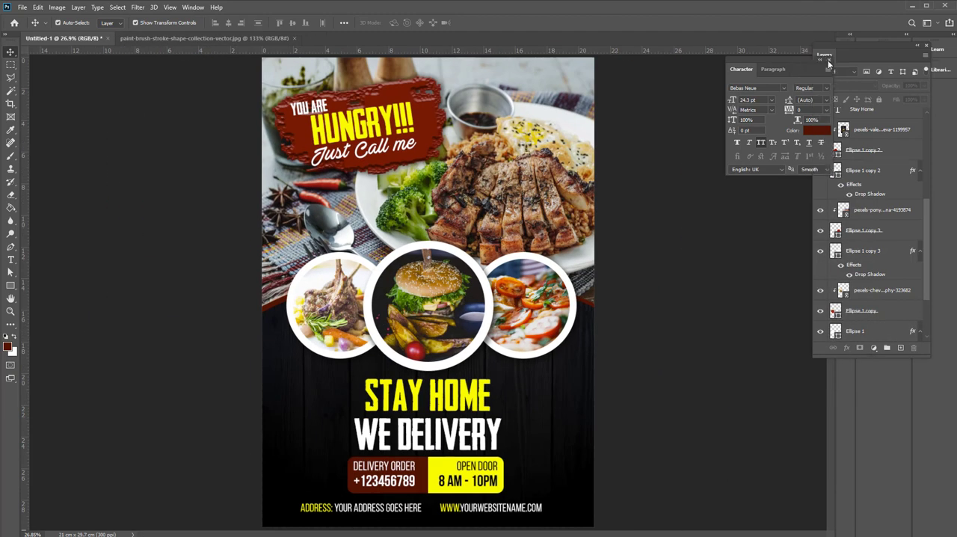
click(831, 61)
Place IMGBIN_mentha-spicata-peppermint-herb-lamiaceae-plant-png_i61e7LUe.png as a linked image, scaled down at the flyer's left edge beside the headline
scroll(483, 328, up, 3)
drag(409, 261, 412, 343)
scroll(410, 343, down, 3)
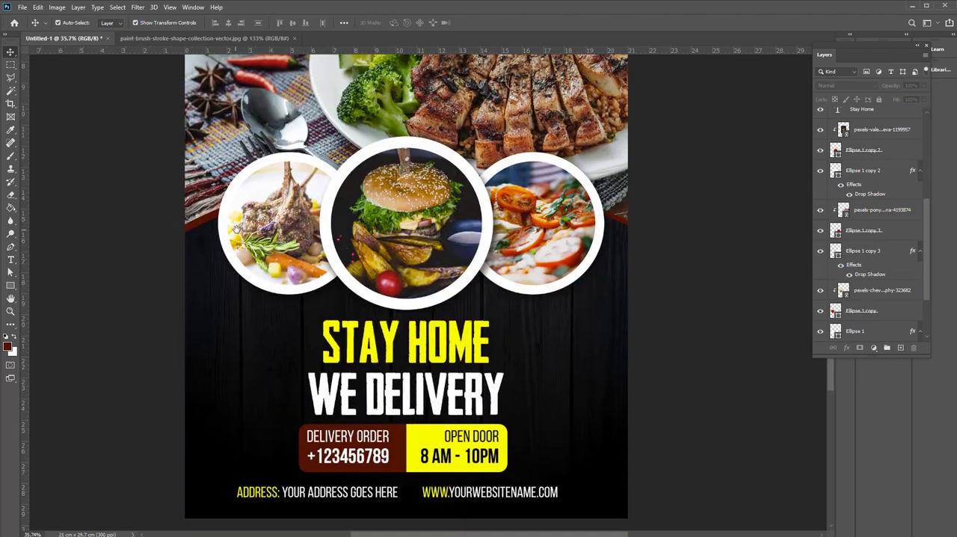
click(26, 7)
click(65, 215)
click(160, 128)
click(641, 486)
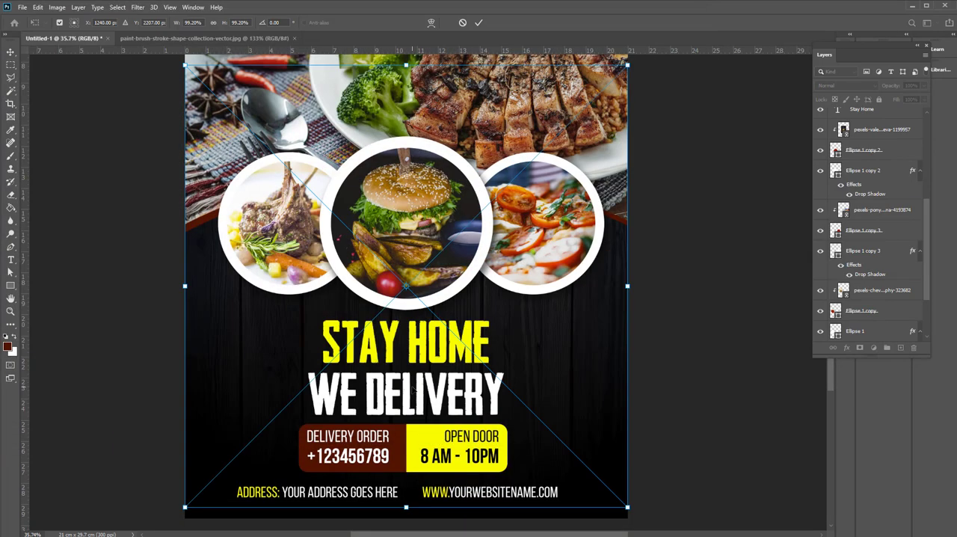
drag(628, 65, 288, 397)
drag(247, 451, 238, 367)
key(Return)
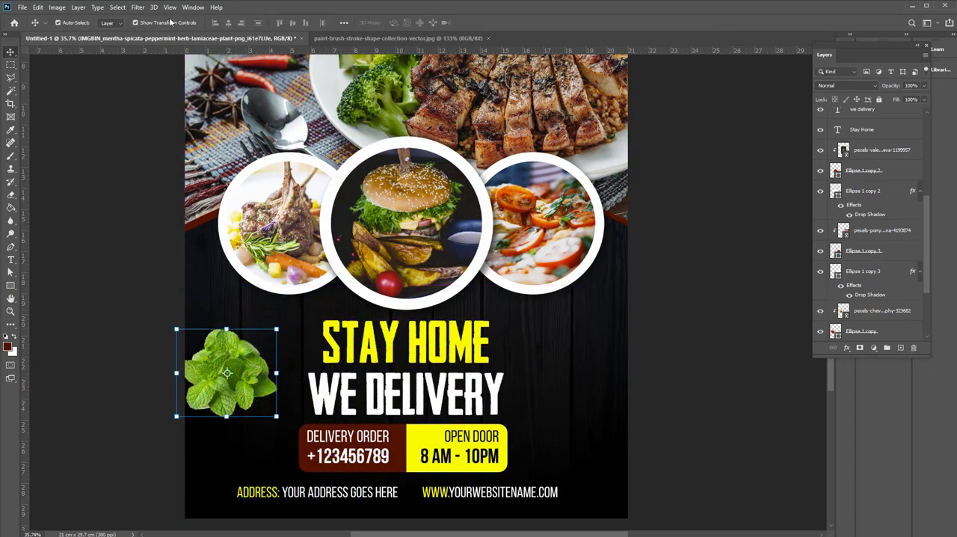
Apply a Gaussian Blur with a 2.5-pixel radius to the mint leaves
click(138, 7)
mouse_move(142, 121)
click(284, 157)
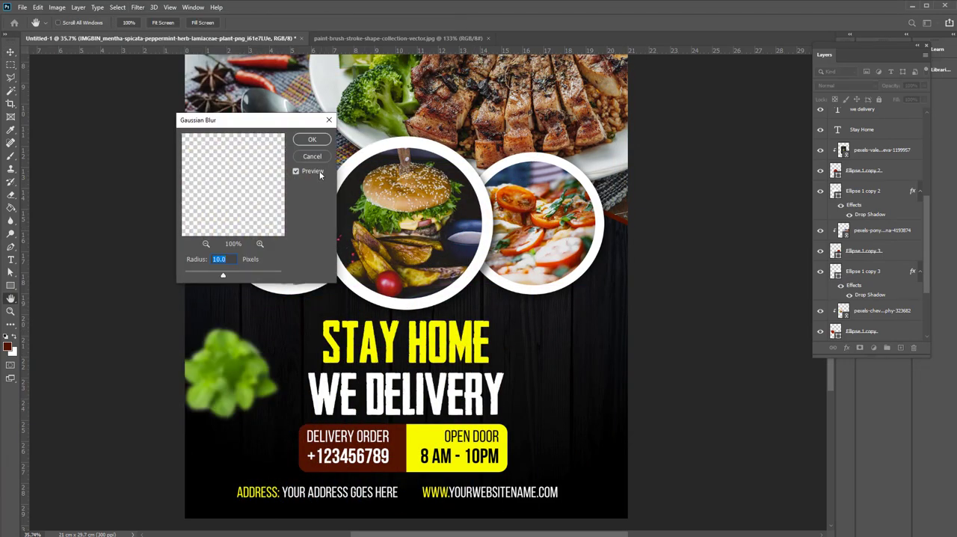
drag(207, 283, 198, 285)
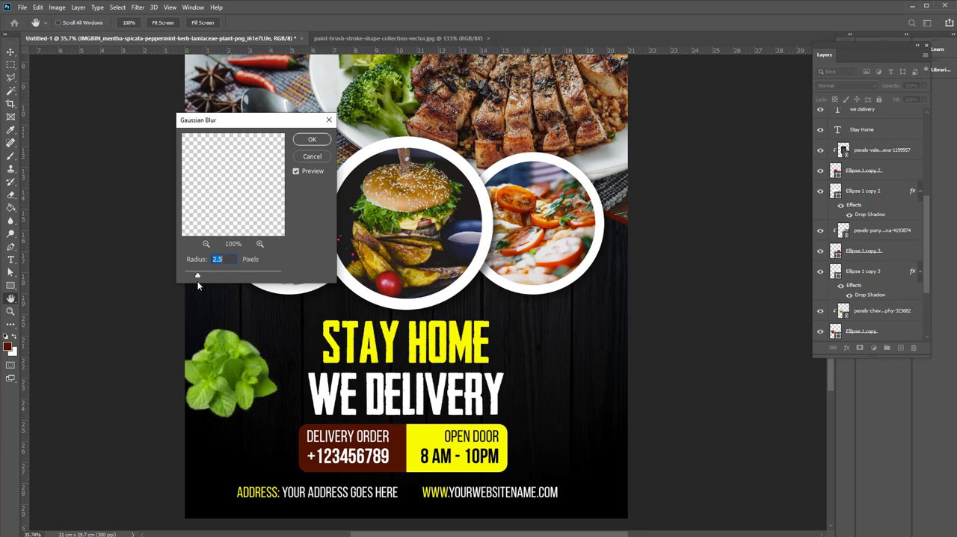
key(Escape)
Apply a diagonal Motion Blur at a -42° angle to the mint leaves
click(138, 6)
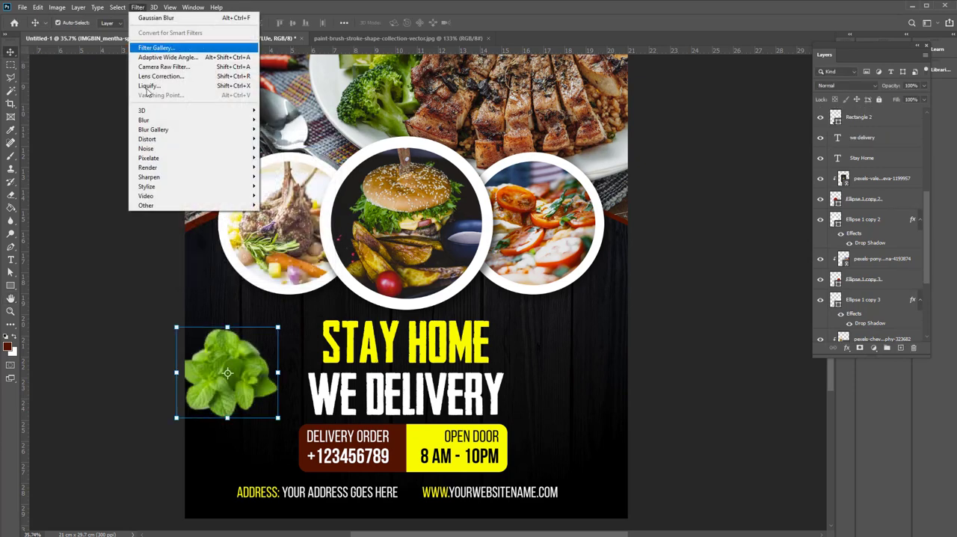
mouse_move(158, 123)
click(284, 177)
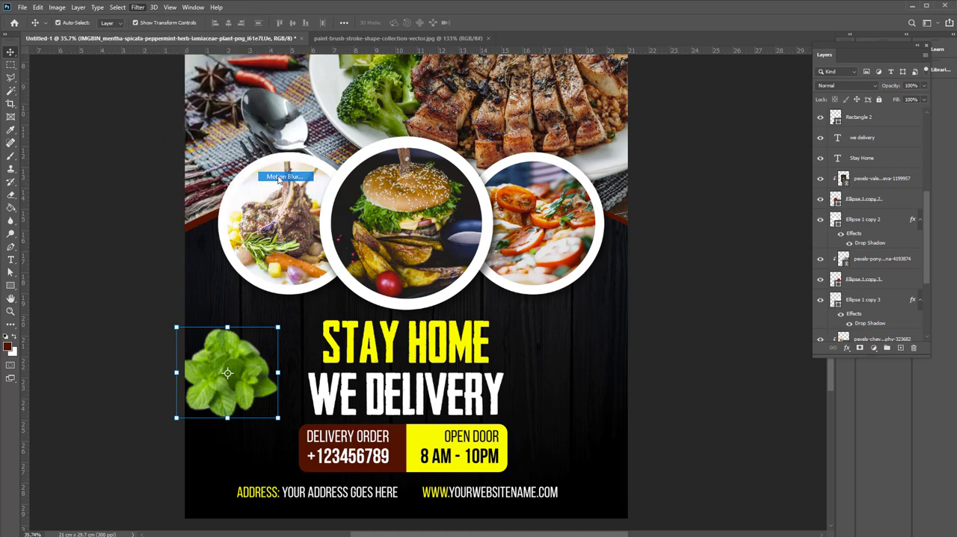
click(314, 199)
Raise the blurred mint slightly at 37% opacity and duplicate it to the flyer's lower-right edge
drag(238, 347, 245, 318)
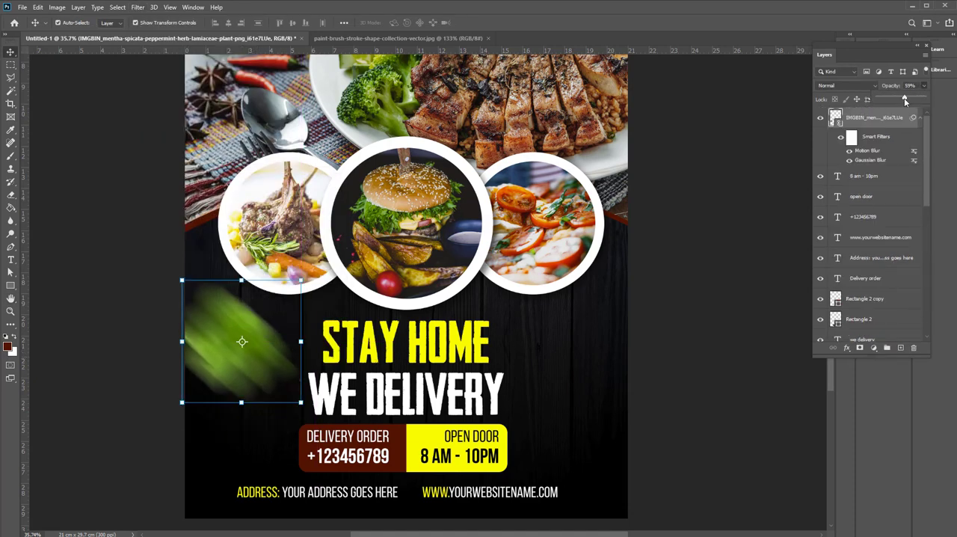
drag(905, 101, 895, 103)
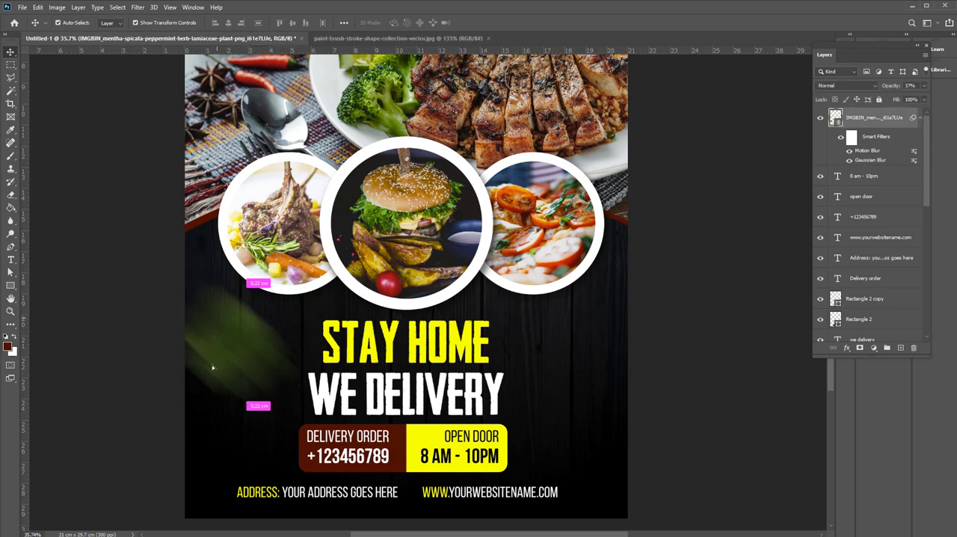
drag(212, 367, 582, 425)
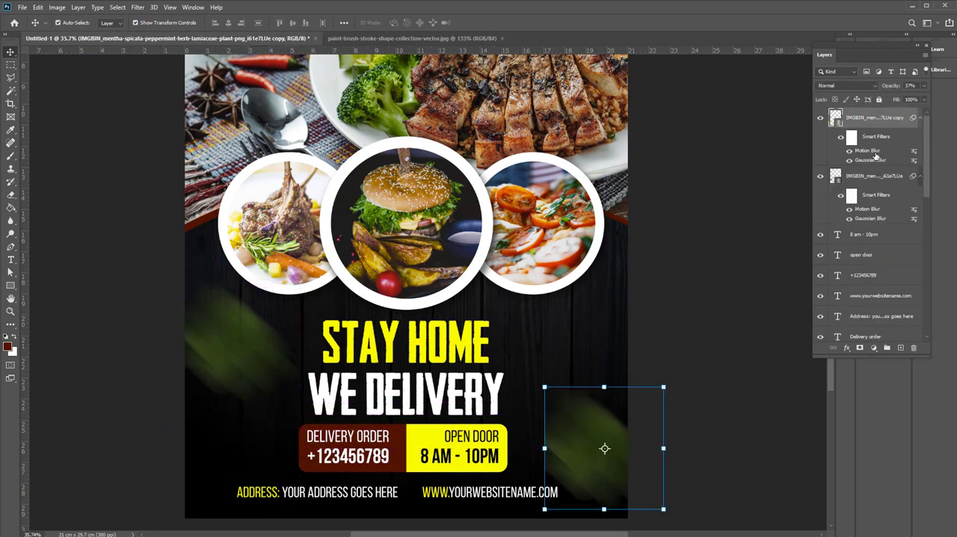
Remove the Motion Blur and Gaussian Blur smart filters from the lower-right mint copy
double_click(869, 151)
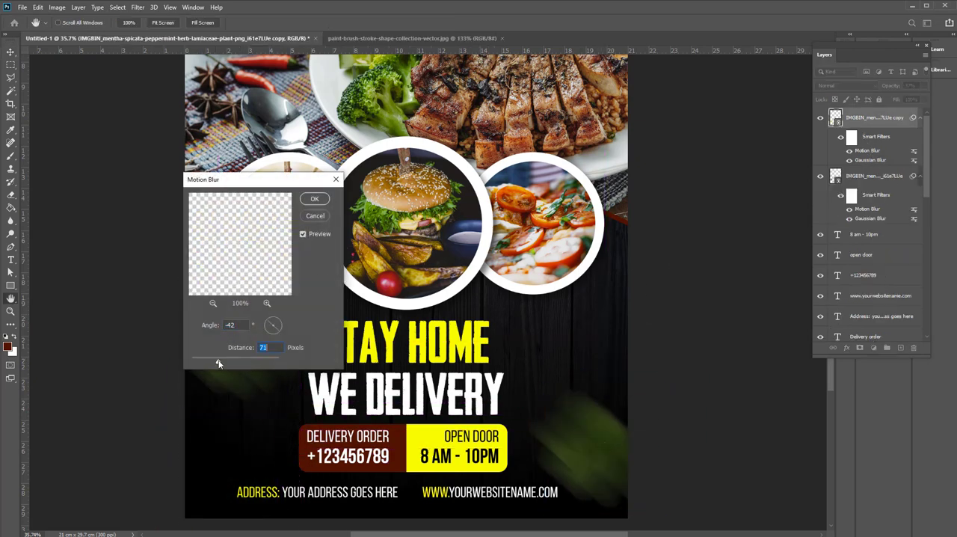
click(315, 200)
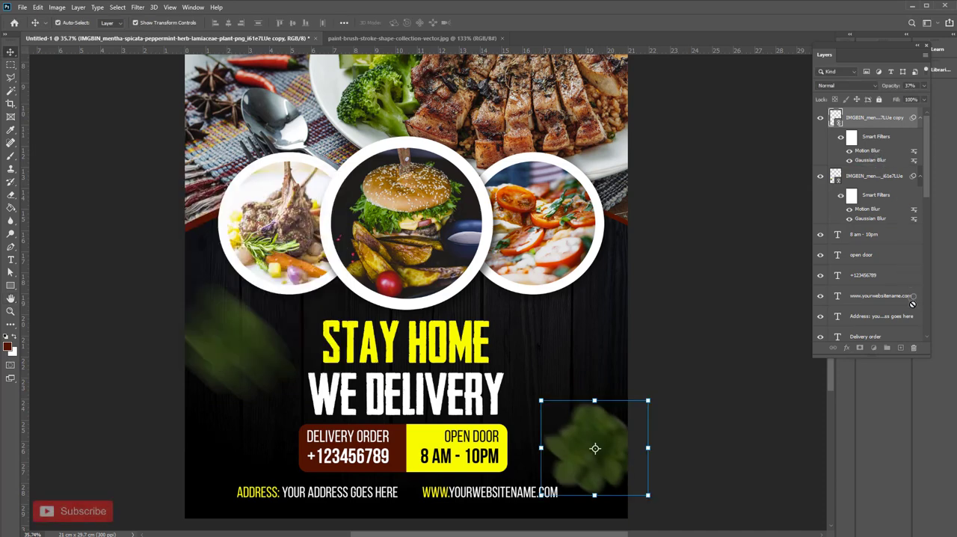
drag(911, 354, 912, 349)
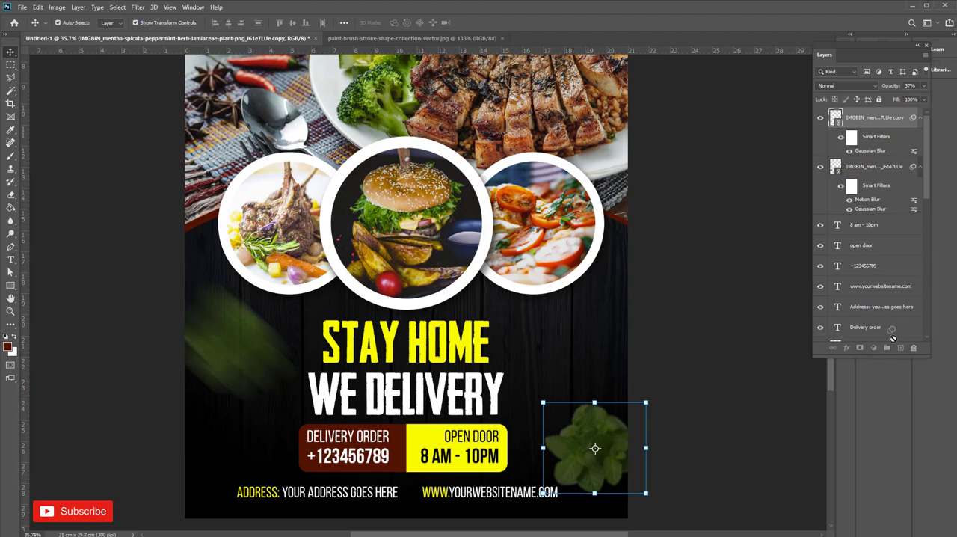
Scale the unblurred mint copy down to about 3 cm wide and place it to the right of "STAY HOME"
scroll(893, 339, down, 2)
drag(646, 493, 544, 350)
key(Return)
scroll(545, 351, up, 7)
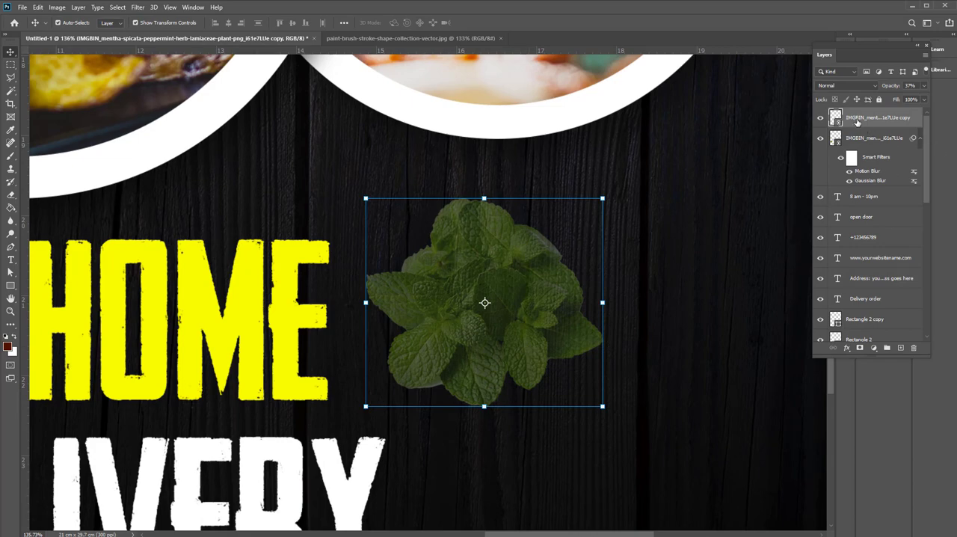
Restore the unblurred mint copy to 100% opacity, shrink it to about 2 cm wide and place it directly beside "STAY HOME"
drag(897, 98, 930, 99)
scroll(555, 233, down, 5)
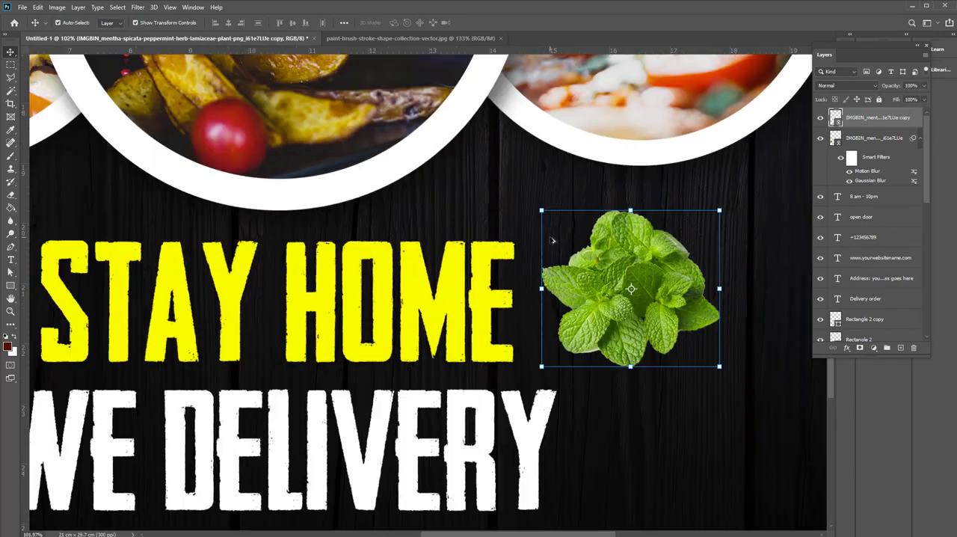
drag(567, 335, 480, 217)
key(ctrl+t)
drag(548, 173, 501, 224)
drag(465, 266, 718, 176)
key(Return)
Set the motion-blurred mint to 100% opacity and move it lower along the flyer's left edge
click(906, 171)
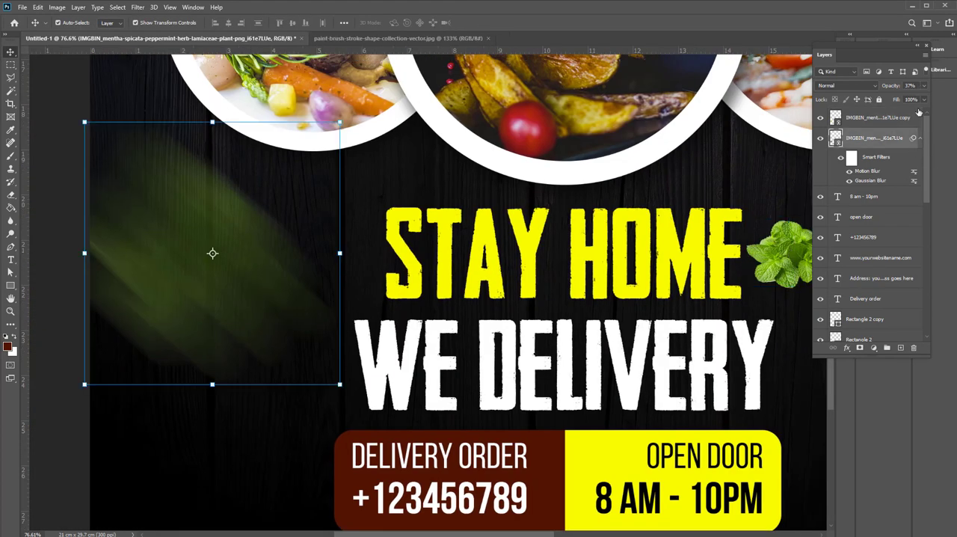
scroll(389, 250, down, 6)
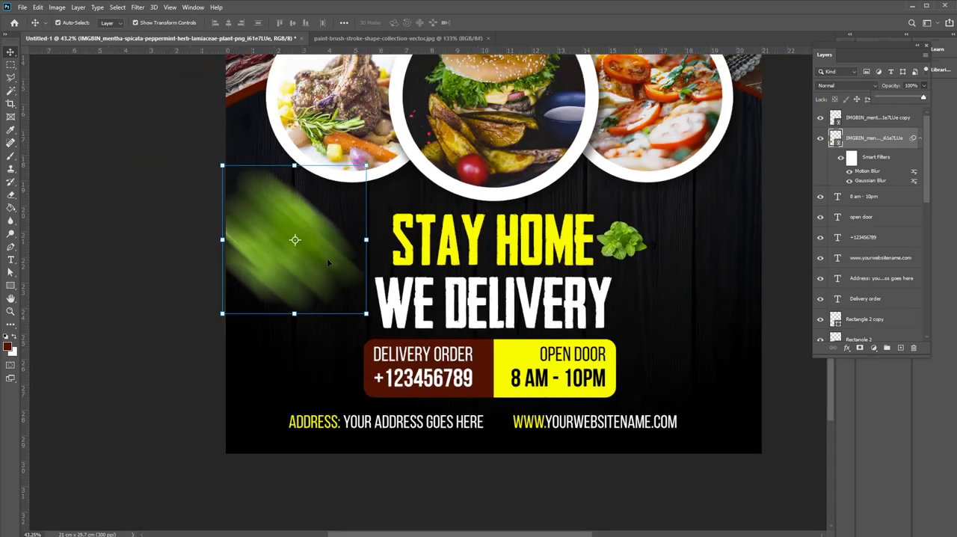
drag(327, 258, 322, 313)
click(164, 244)
Place the tomato PNG as a linked image, scaled to about 4 cm wide, to the right of "WE DELIVERY"
drag(623, 234, 479, 306)
click(22, 7)
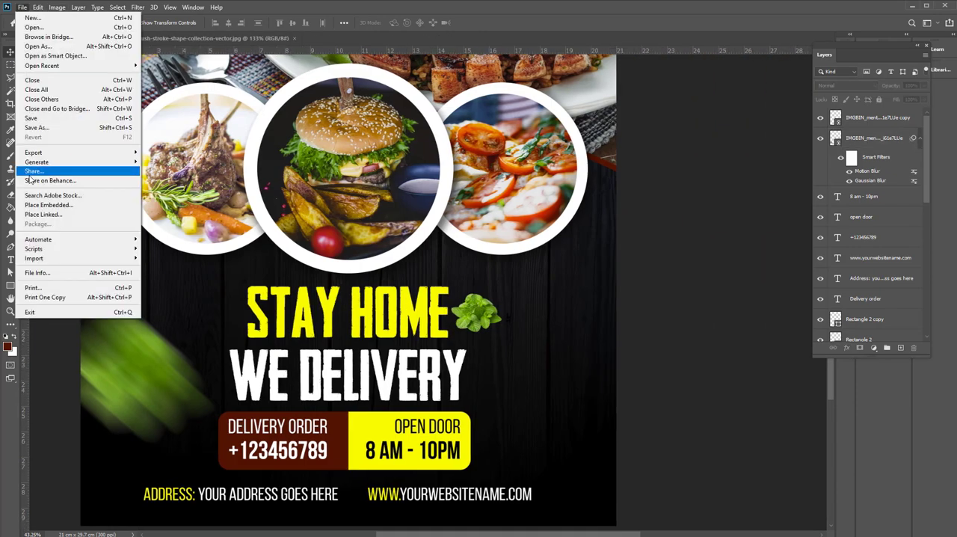
click(44, 214)
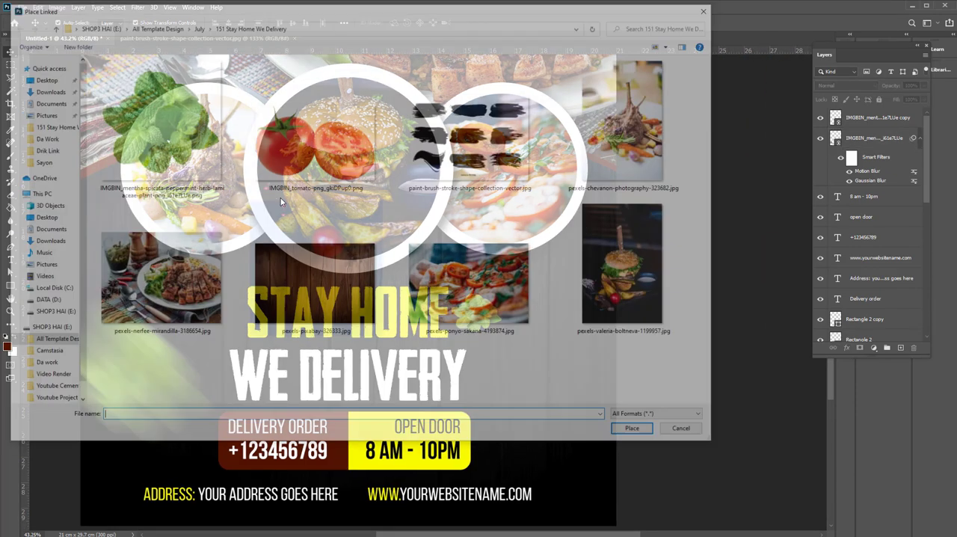
click(321, 155)
click(638, 433)
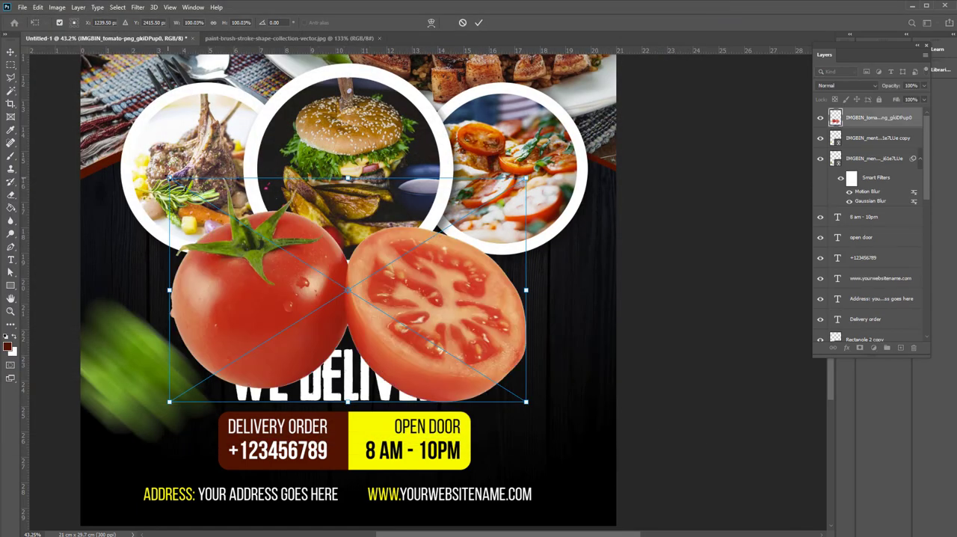
drag(170, 178, 420, 314)
drag(492, 384, 562, 387)
key(Return)
Apply a soft Gaussian Blur to the tomatoes
click(137, 7)
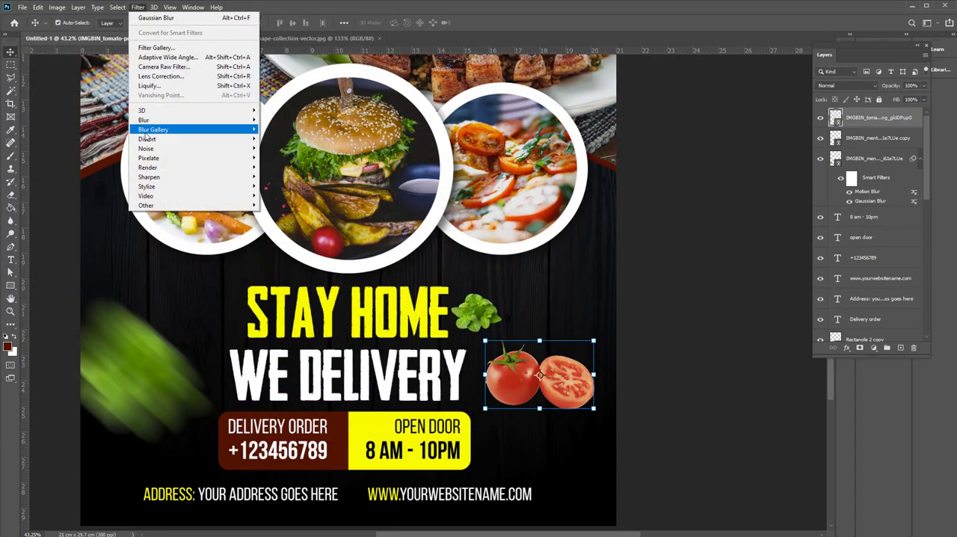
mouse_move(172, 127)
click(284, 162)
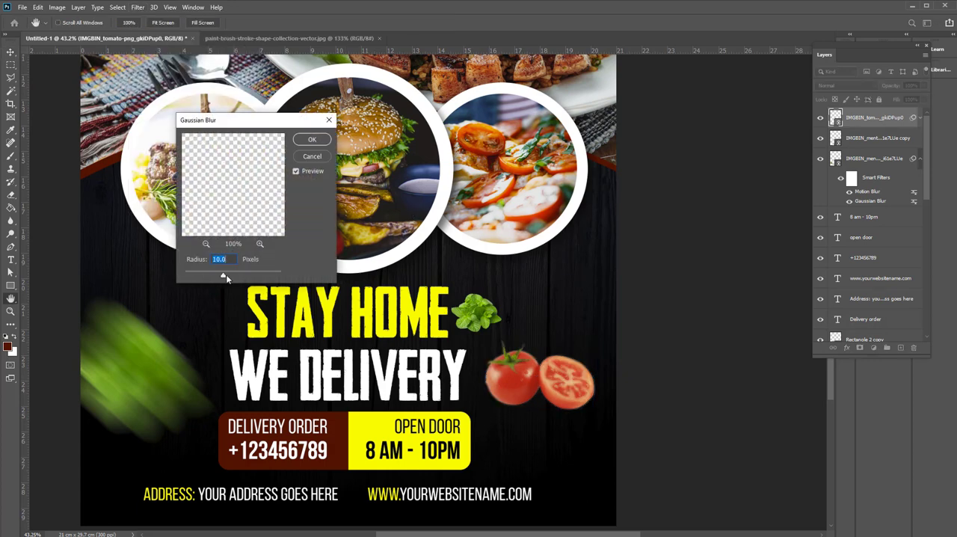
drag(224, 276, 227, 275)
click(313, 142)
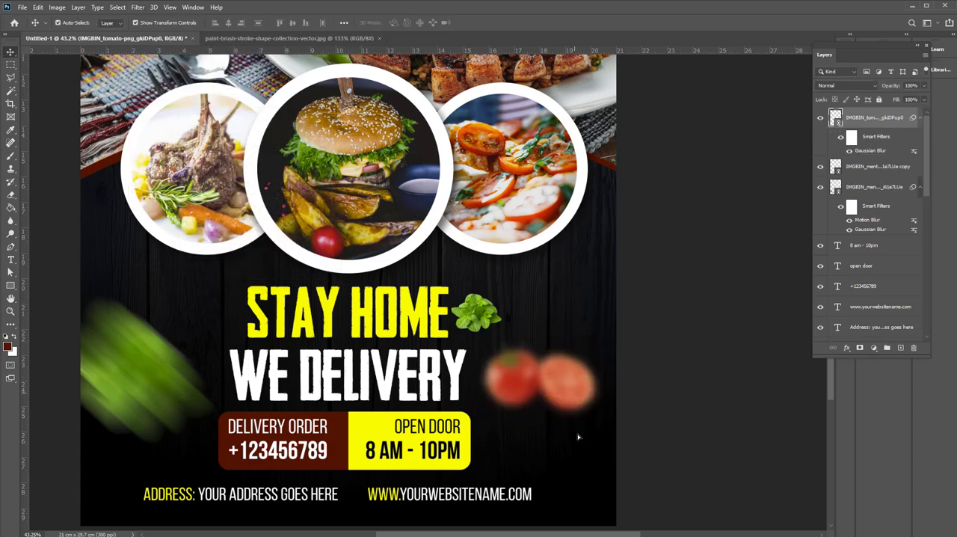
Shrink the blurred tomatoes to about 3 cm wide and position them to the right of the opening-hours box
key(ctrl+t)
drag(614, 486, 569, 460)
key(Return)
click(694, 405)
key(ctrl+0)
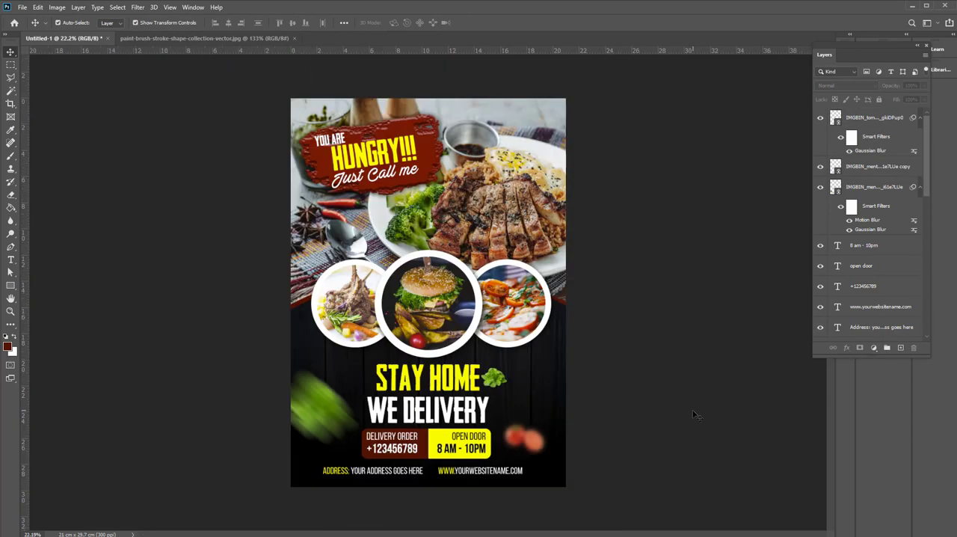
Move the motion-blurred mint up beside "STAY HOME", partly off the flyer's left edge
drag(323, 420, 305, 431)
drag(355, 458, 318, 352)
key(Return)
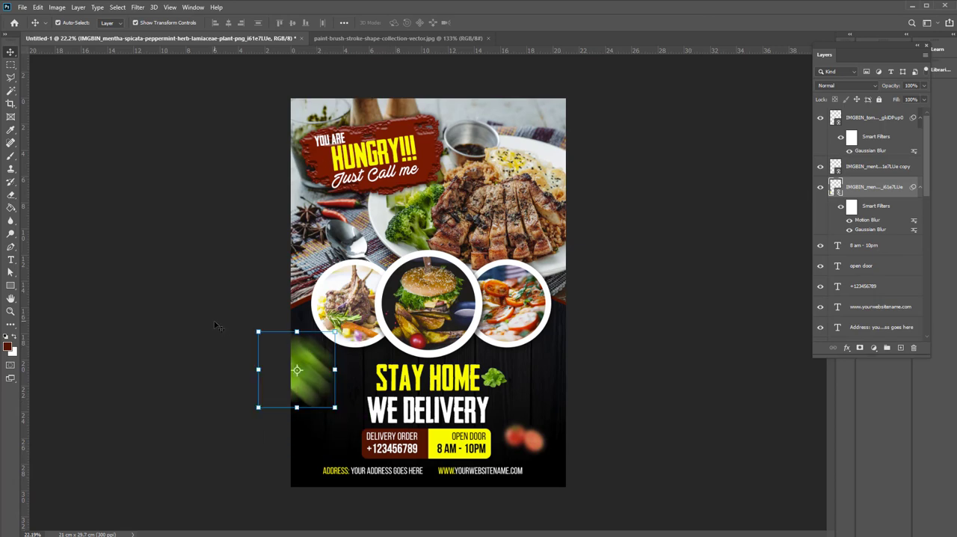
click(222, 327)
Enlarge the unblurred mint copy to about 4 cm wide and position it below the pizza circle
scroll(449, 326, up, 3)
drag(512, 383, 571, 345)
key(ctrl+t)
key(Return)
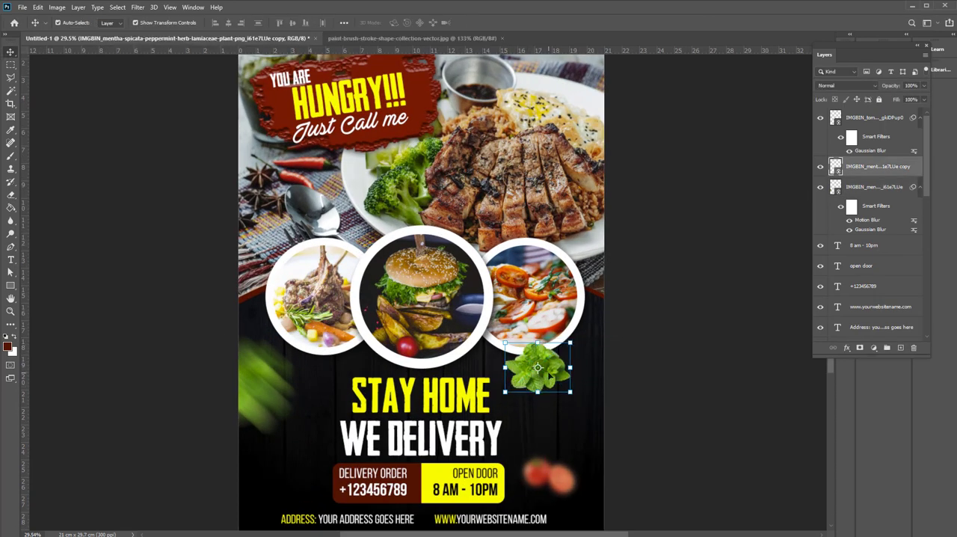
drag(549, 380, 550, 394)
Apply a Gaussian Blur with a 72.6-pixel radius to the mint copy below the pizza circle
click(144, 7)
mouse_move(187, 121)
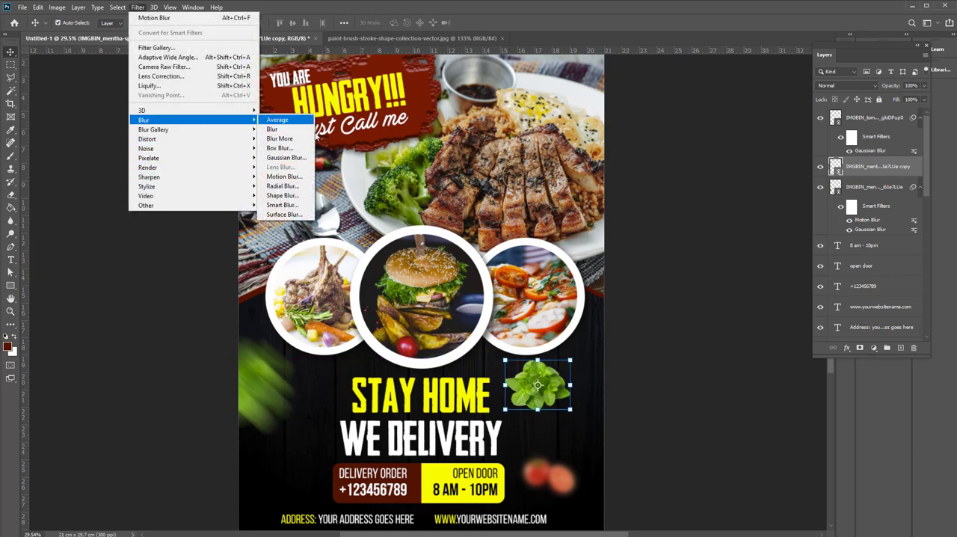
click(288, 161)
drag(226, 277, 203, 279)
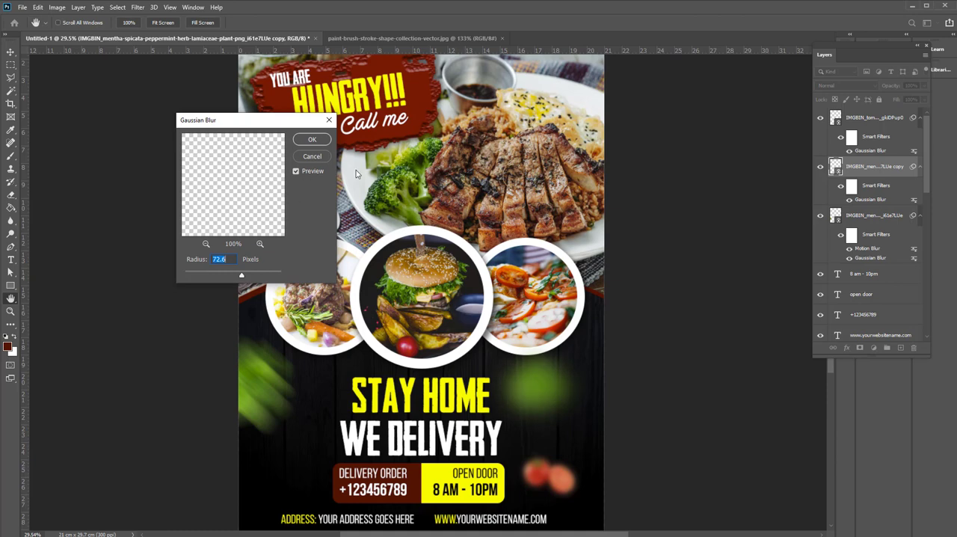
key(Escape)
Enlarge the Gaussian-blurred mint copy to about 6 cm wide and move it partly off the flyer's right edge
key(ctrl+t)
drag(578, 414, 606, 454)
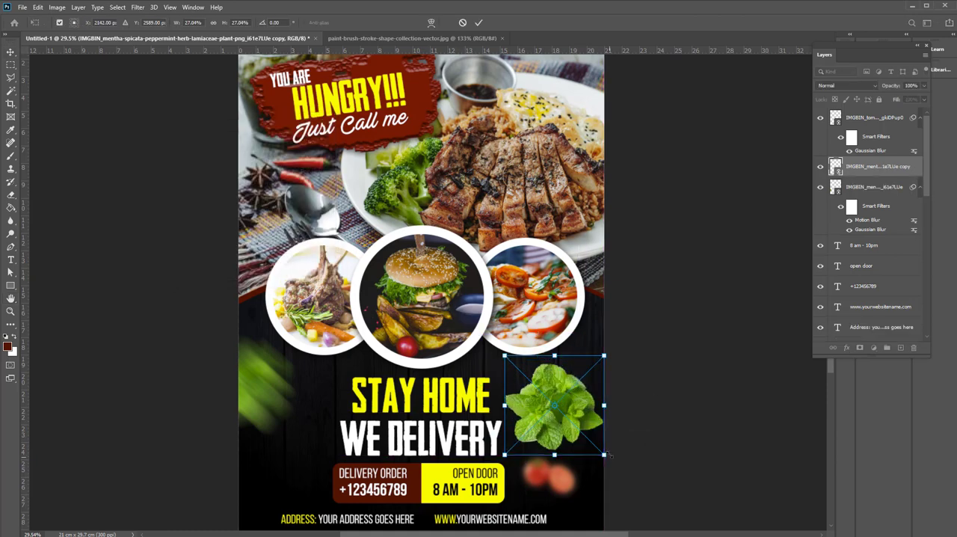
key(Return)
click(696, 449)
drag(560, 423, 661, 406)
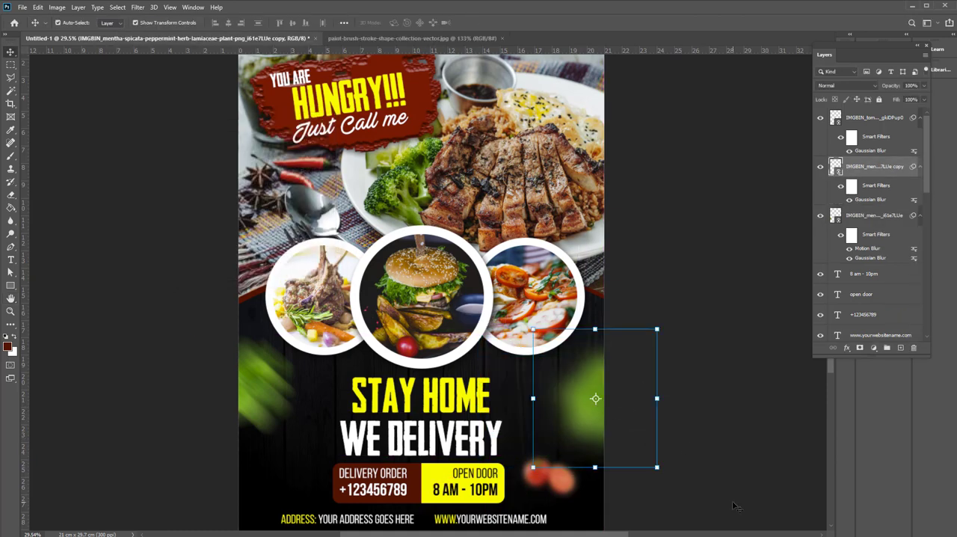
click(735, 504)
Move the blurred tomatoes up below the pizza circle, just to the right of "STAY HOME"
drag(545, 481, 517, 388)
click(735, 294)
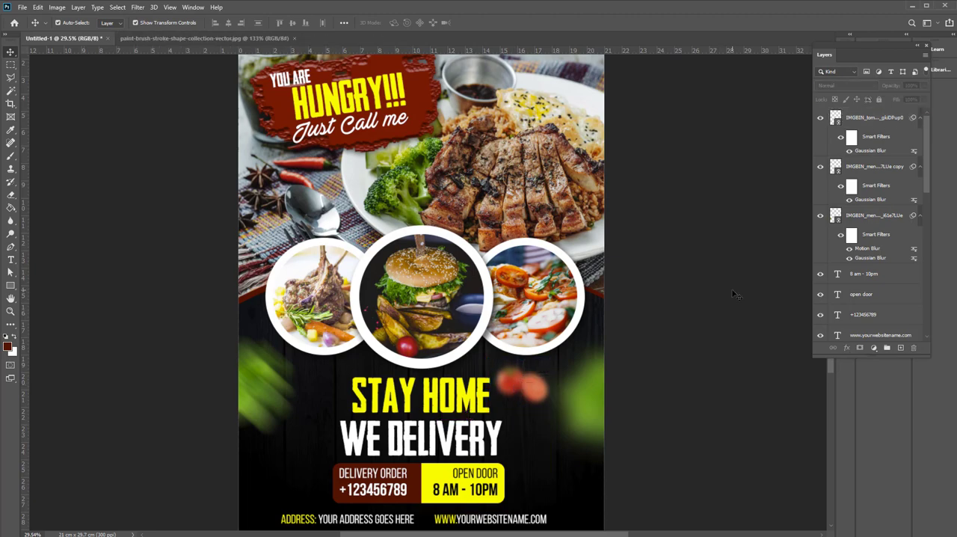
scroll(677, 300, down, 3)
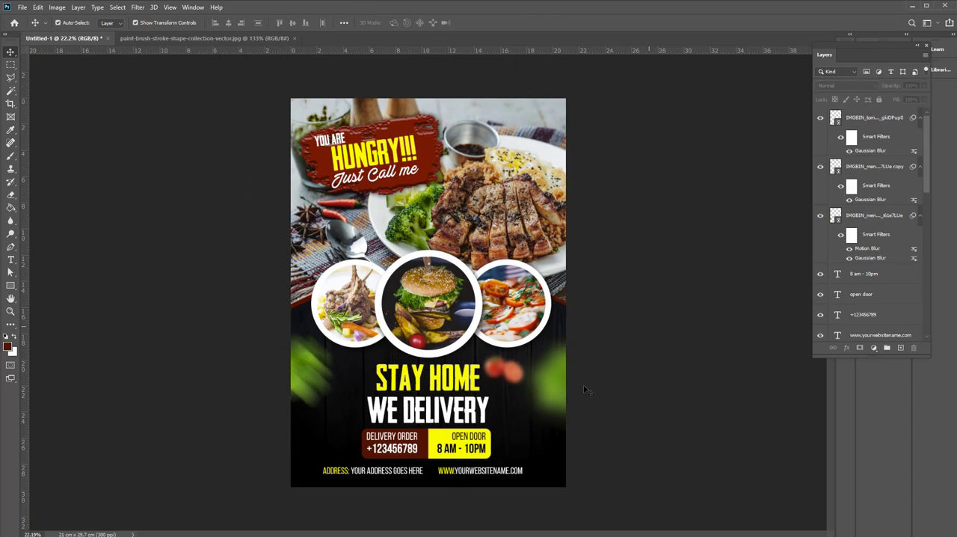
Duplicate the motion-blurred mint, rotate the copy to -126.51° and place it at the flyer's lower-right corner
scroll(366, 364, up, 3)
drag(262, 279, 247, 429)
drag(303, 485, 333, 441)
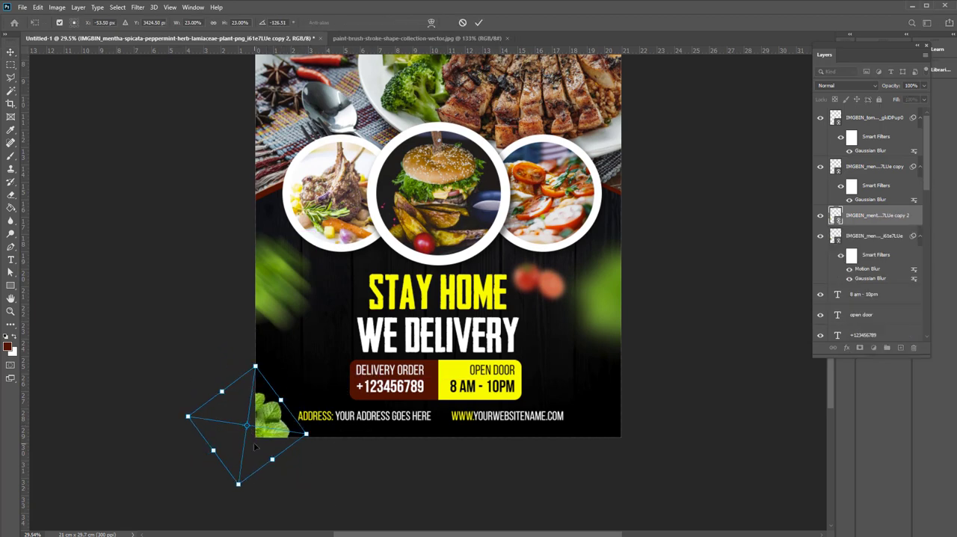
drag(274, 438, 641, 446)
key(Return)
Move the new motion-blurred mint copy up to the flyer's upper-right corner, partly off the page
scroll(554, 381, down, 3)
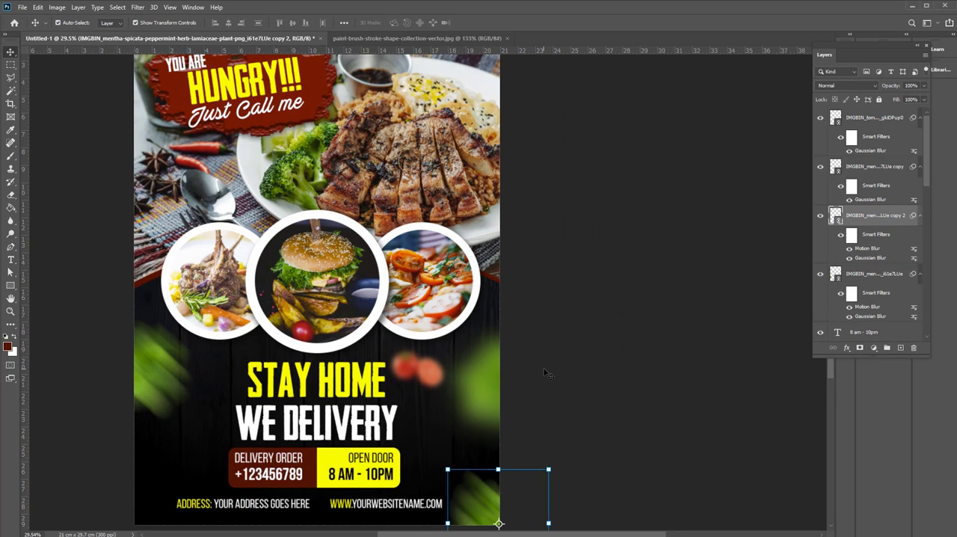
drag(548, 470, 546, 101)
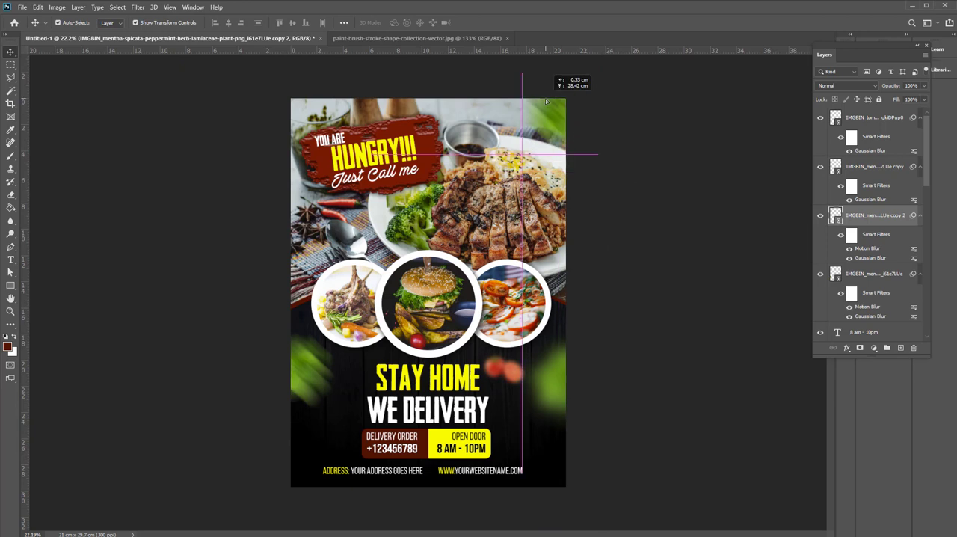
click(634, 279)
key(ctrl+0)
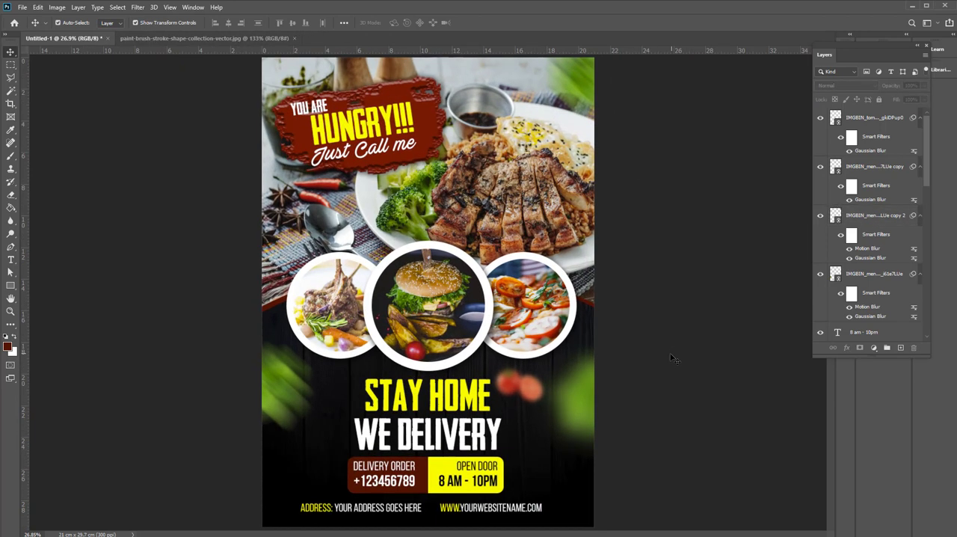